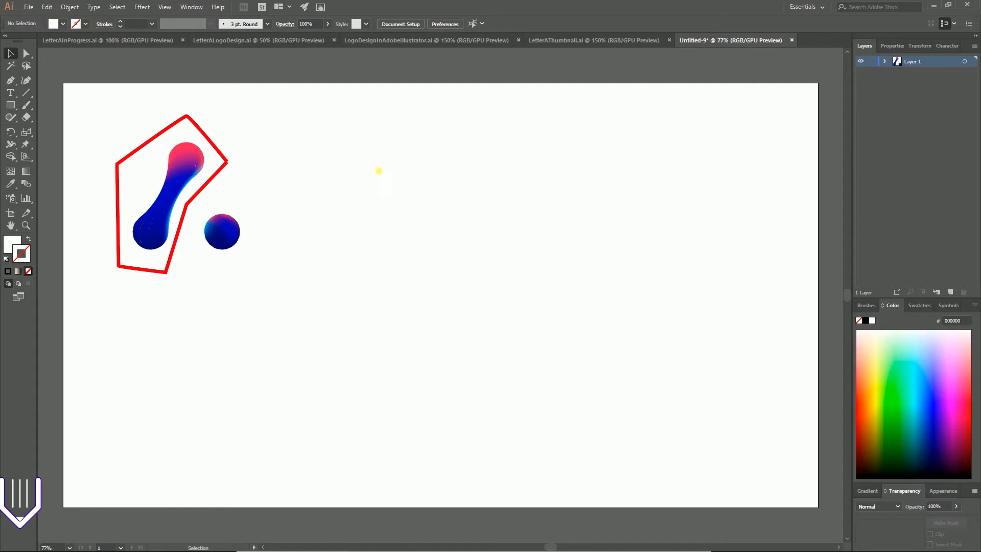
Show the grid with snapping turned on and draw a 120 px circle near the artboard's centre
key("ctrl+apostrophe")
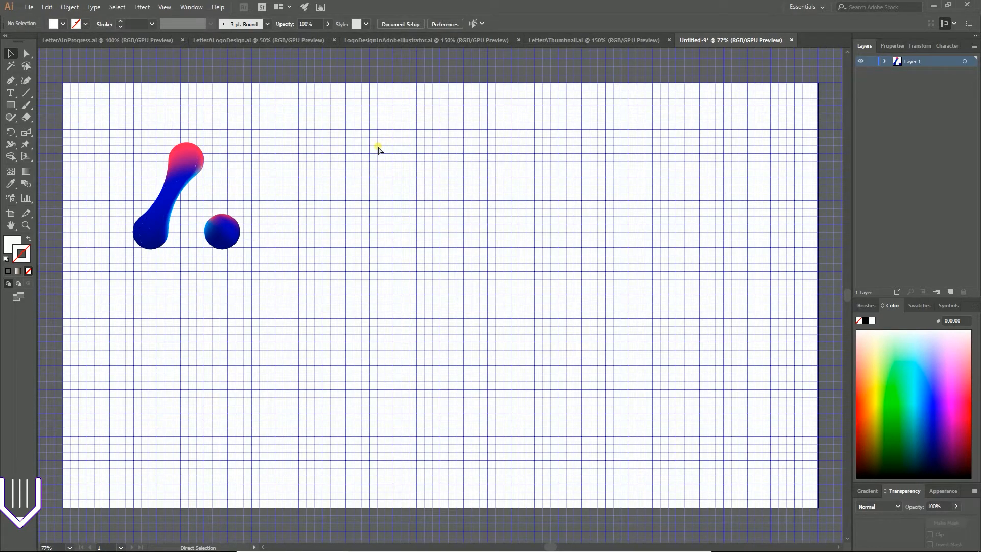
key("ctrl+shift+apostrophe")
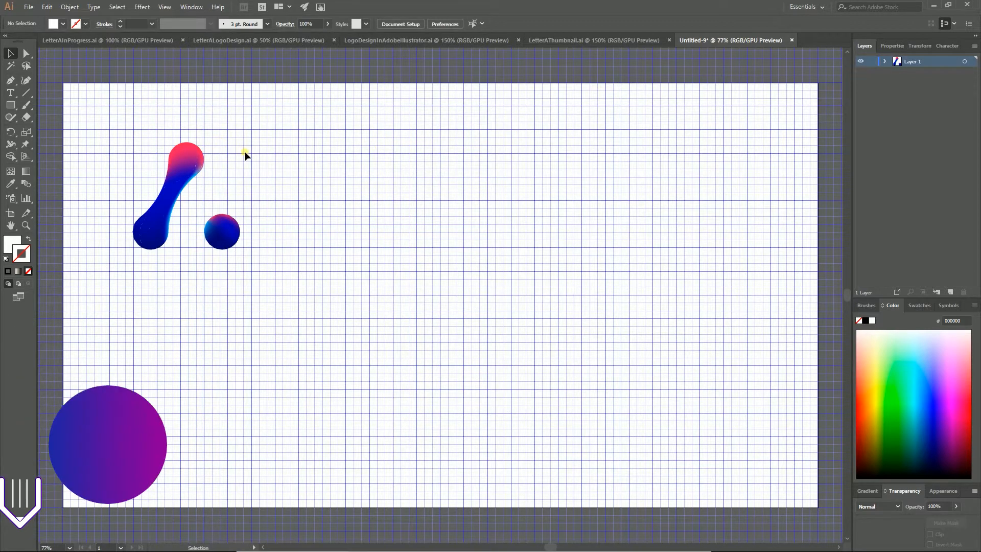
key("l")
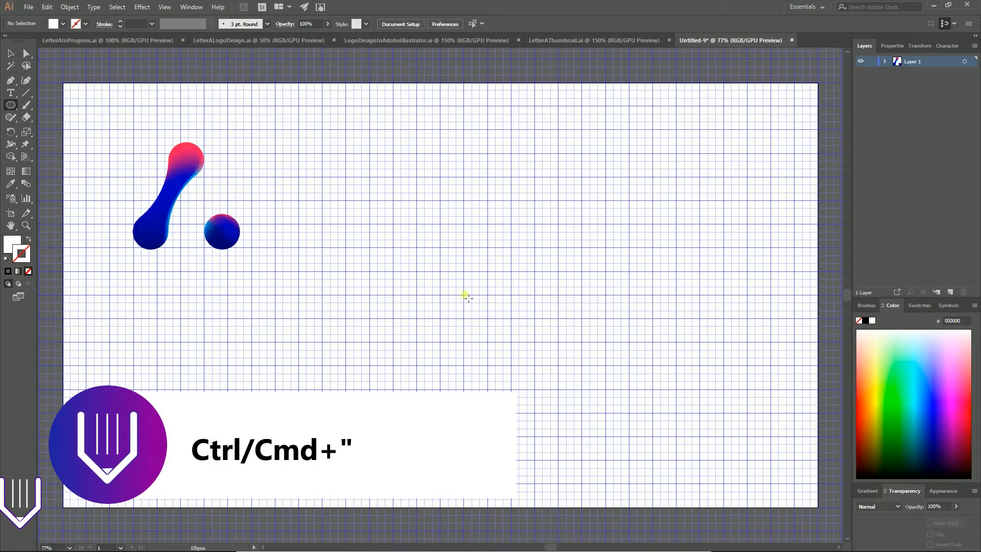
left_click_drag(468, 298, 487, 319)
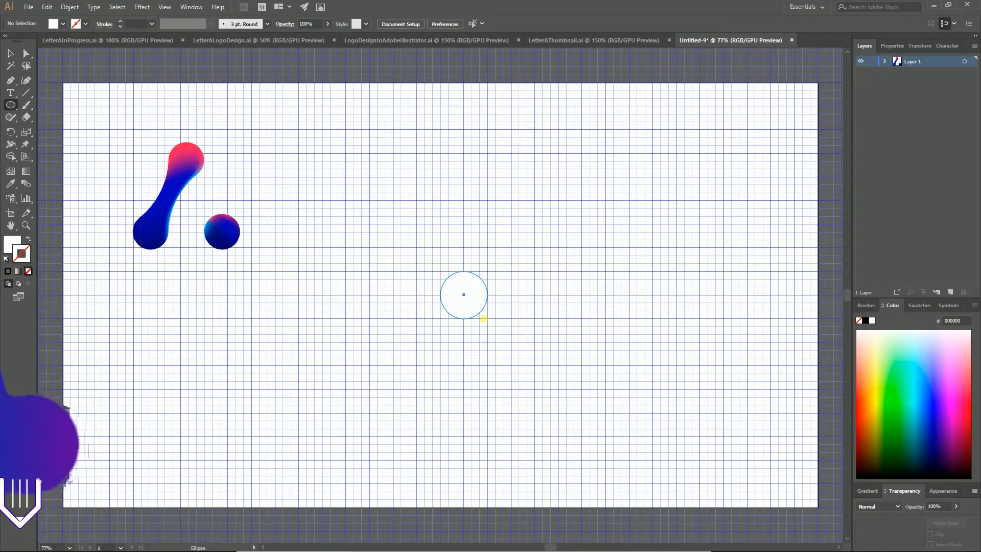
key("ctrl+shift+apostrophe")
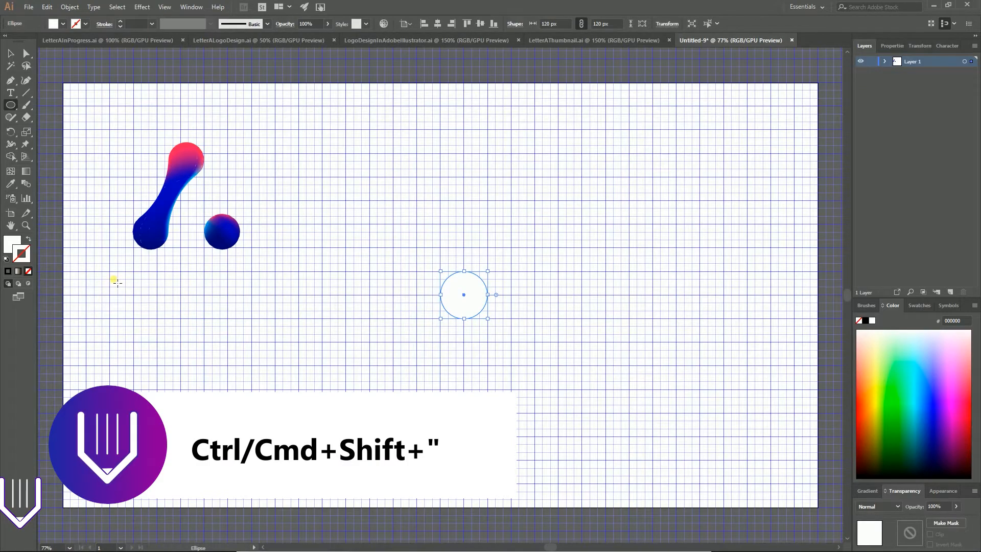
Swap the circle's fill and stroke, and set the stroke colour to black (000000)
key("shift+x")
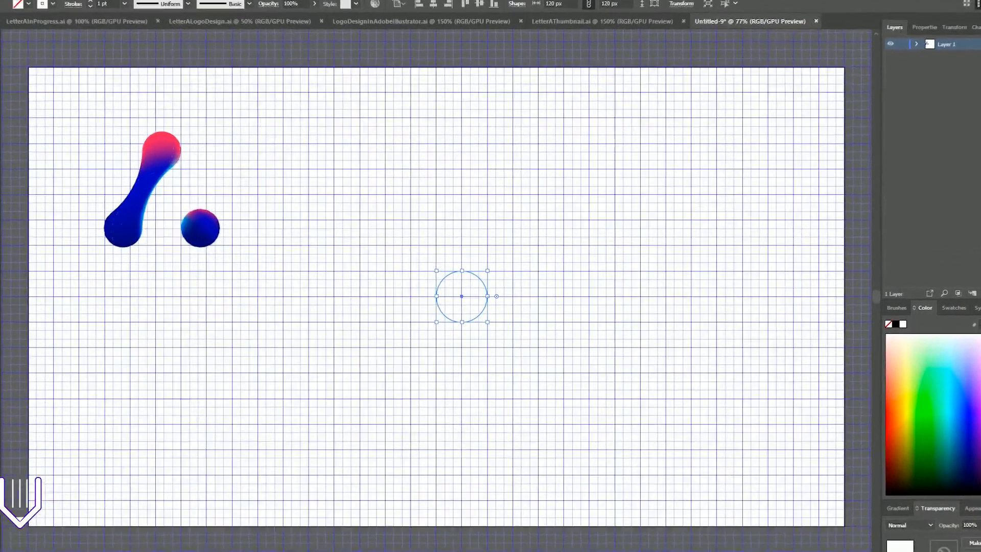
double_click(0, 286)
left_click_drag(56, 350, 47, 393)
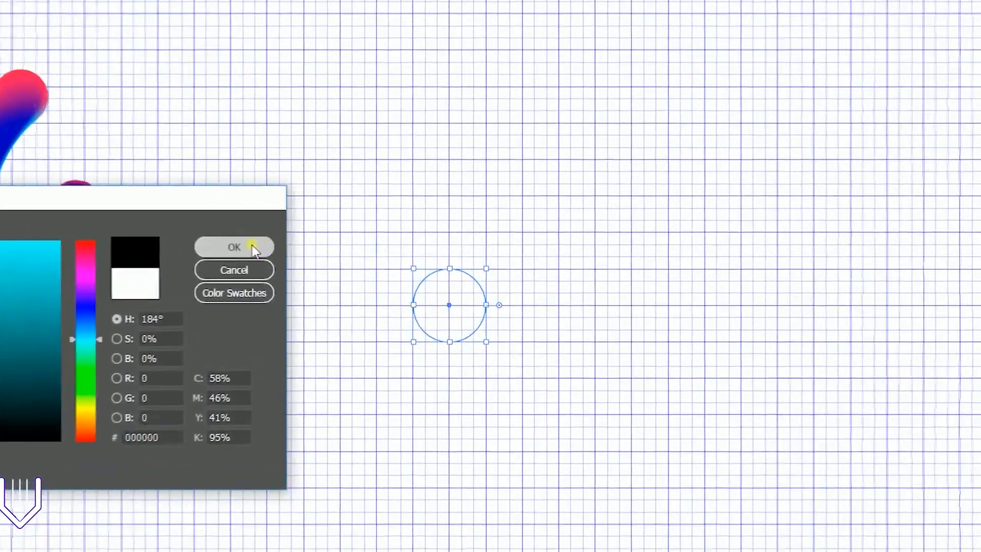
left_click(279, 252)
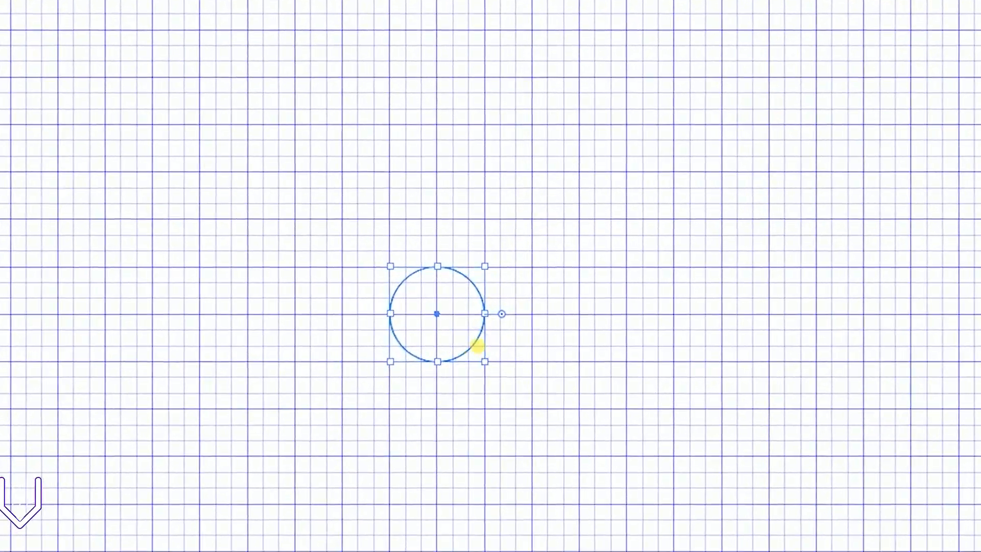
Copy the circle horizontally to its right and draw a rectangle about 240 by 119 px between the two circle centres
left_click_drag(473, 341, 679, 352)
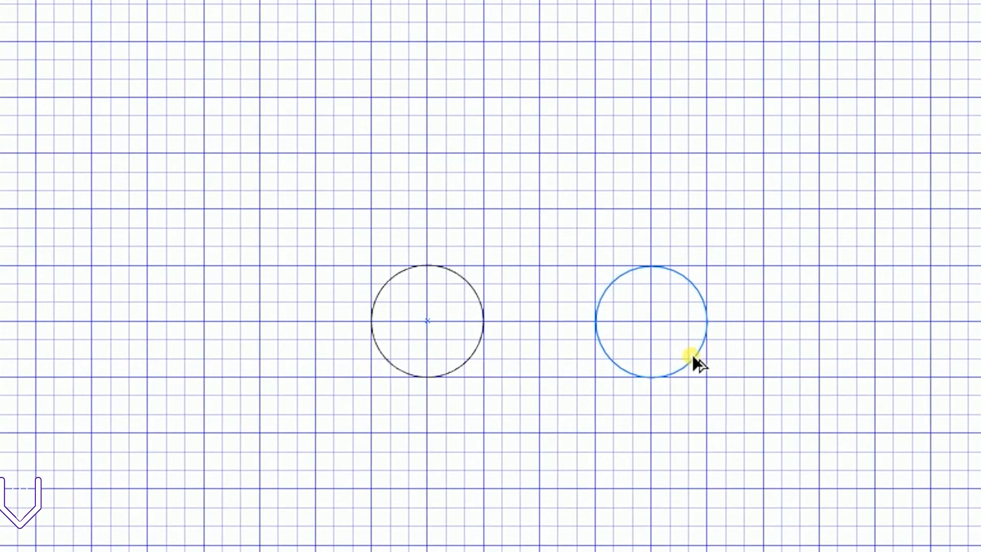
left_click_drag(693, 356, 694, 357)
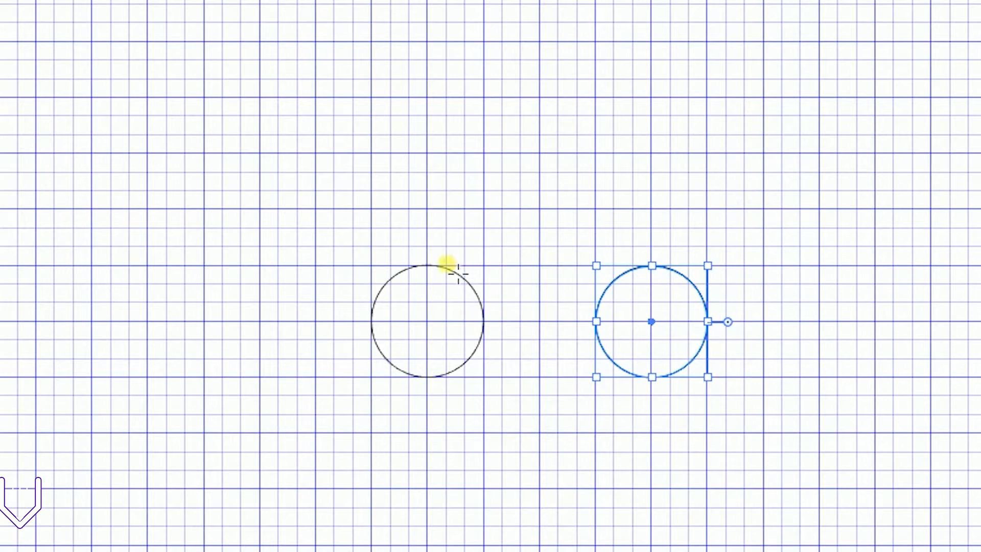
left_click_drag(435, 275, 653, 377)
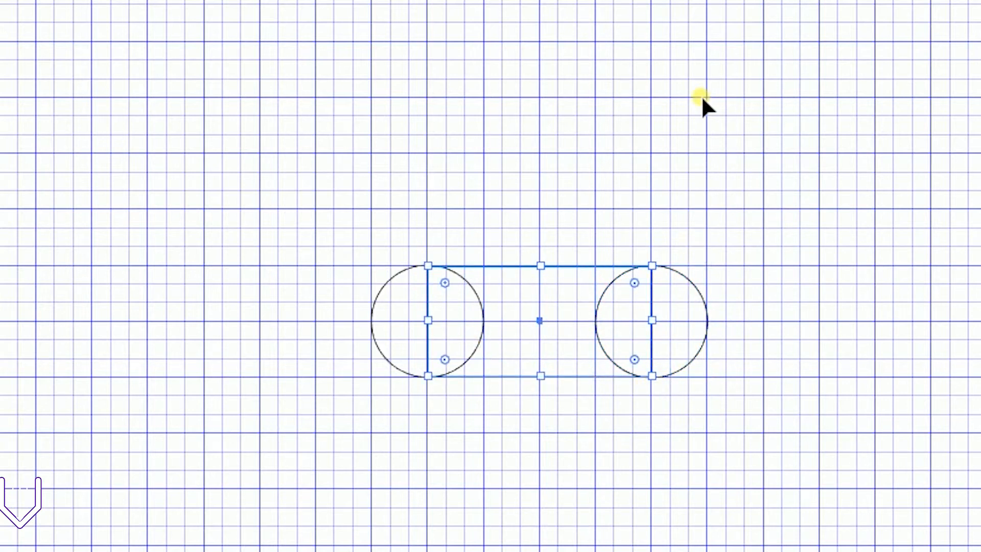
Add anchor points at the middle of each side of the rectangle
key("ctrl+equal")
key("ctrl+equal")
key("ctrl+equal")
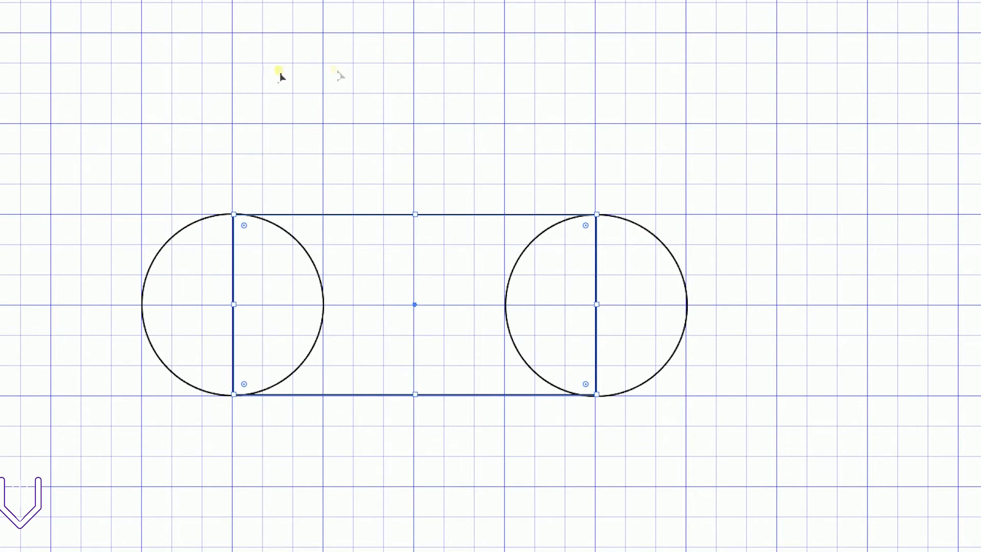
left_click(0, 0)
mouse_move(69, 222)
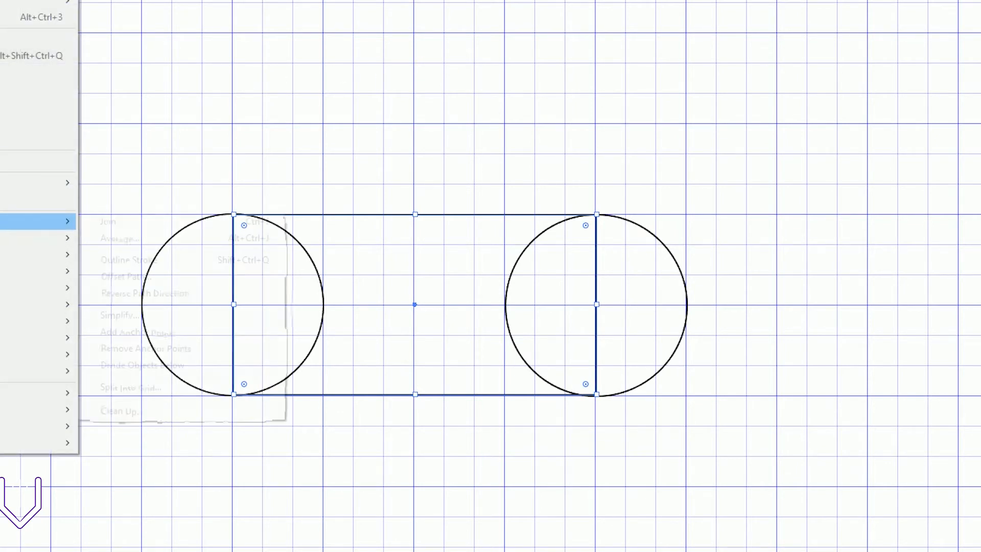
left_click(157, 335)
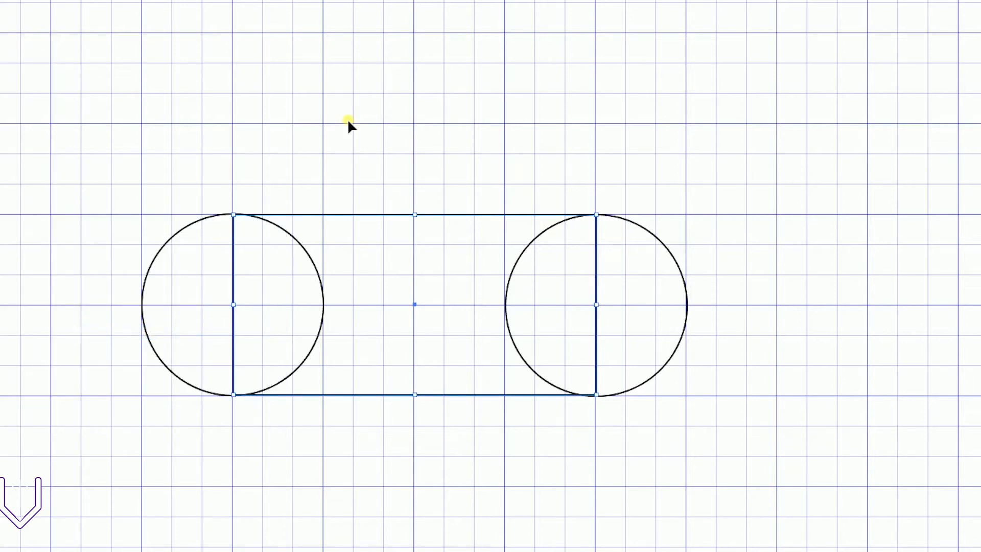
Select the middle anchor points of the rectangle's upper and lower sides and scale them vertically towards each other to narrow the waist
key("a")
left_click_drag(385, 114, 460, 549)
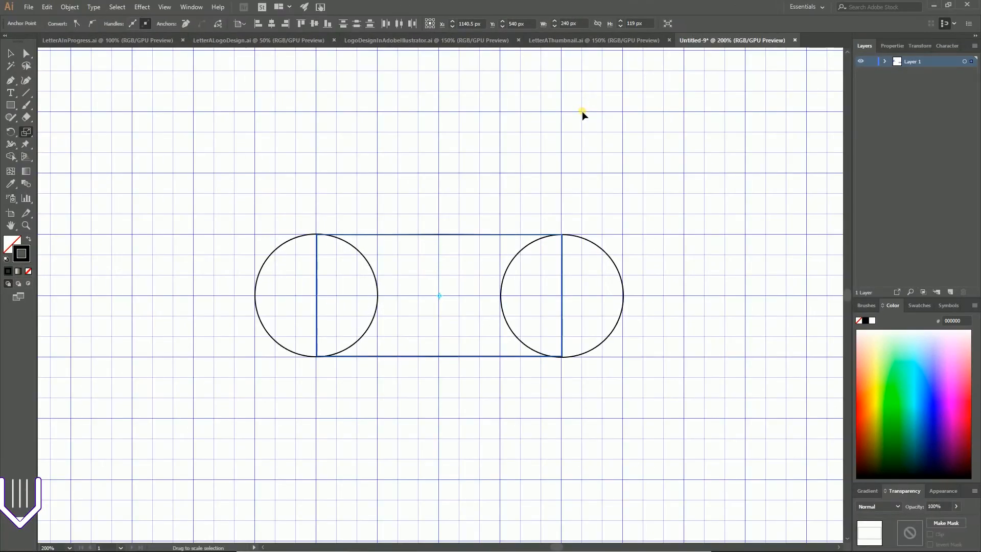
left_click_drag(582, 124, 571, 177)
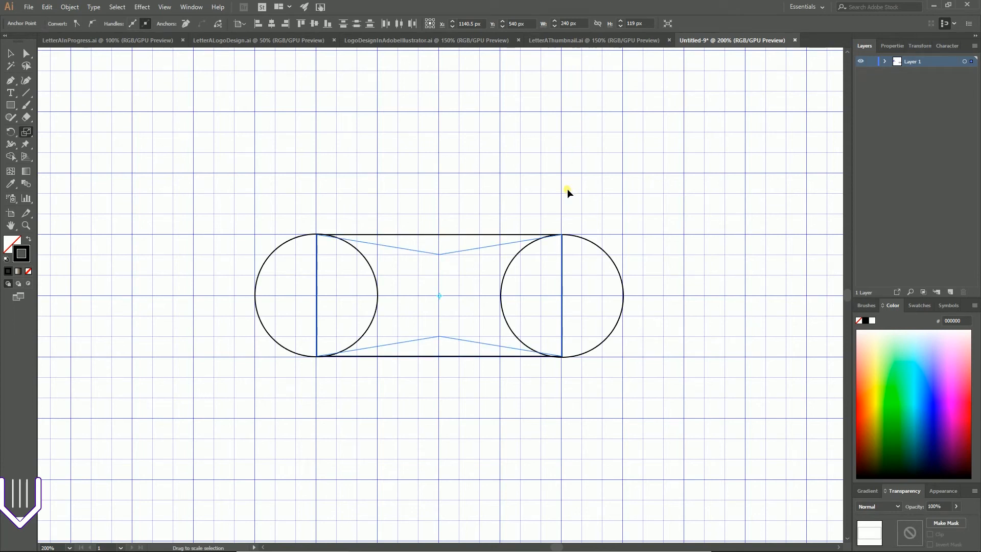
left_click_drag(566, 189, 568, 186)
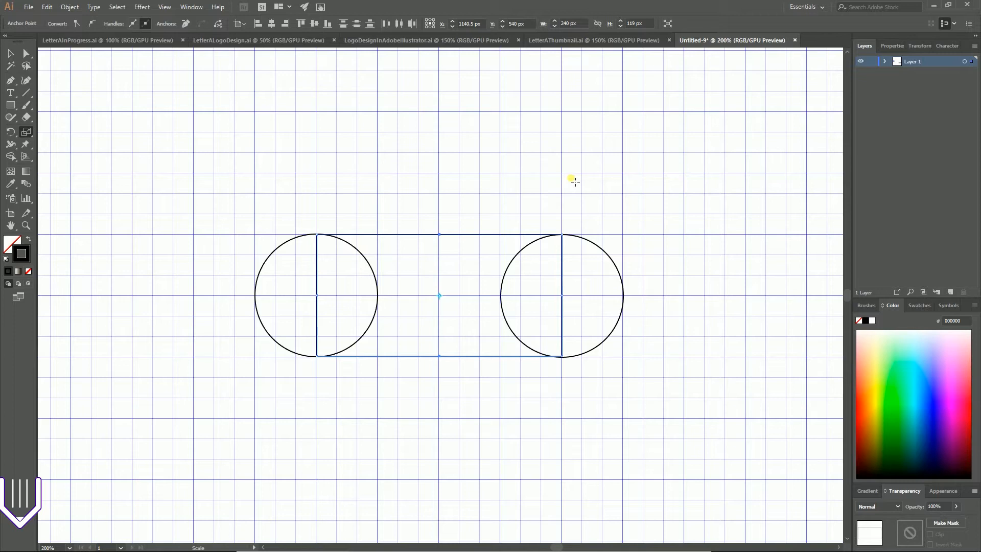
key("ctrl")
left_click_drag(617, 133, 600, 212)
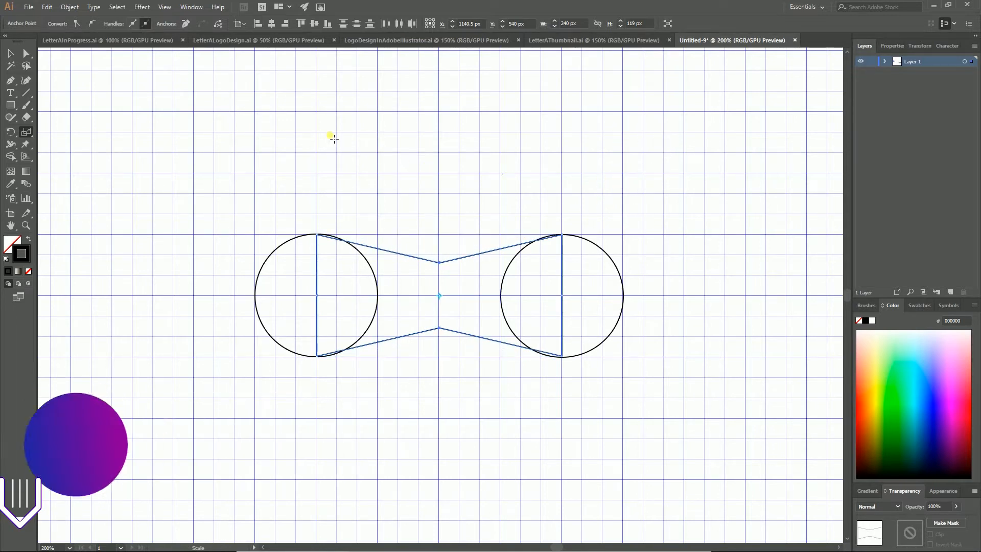
Round the two waist corners of the connecting shape to a radius of about 176 px
key("a")
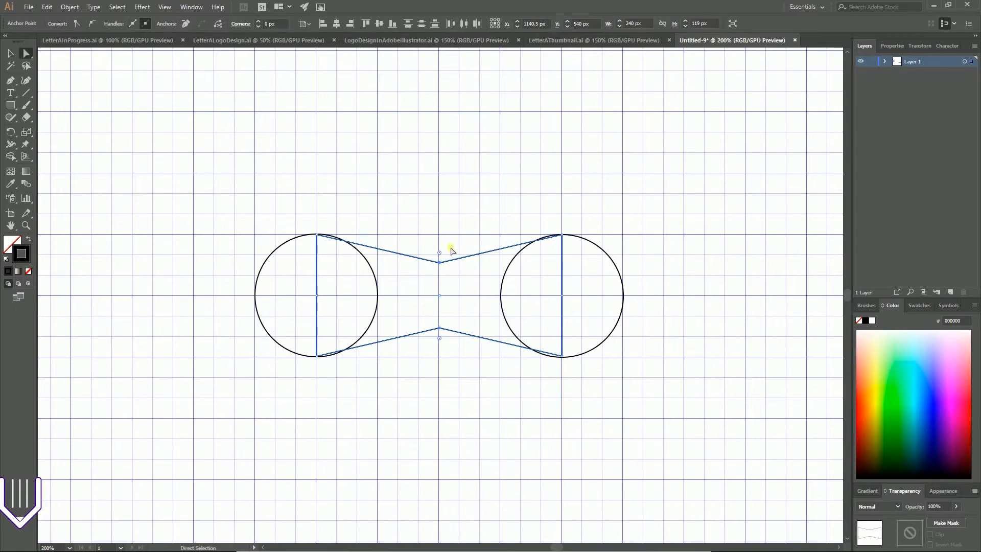
key("super+plus")
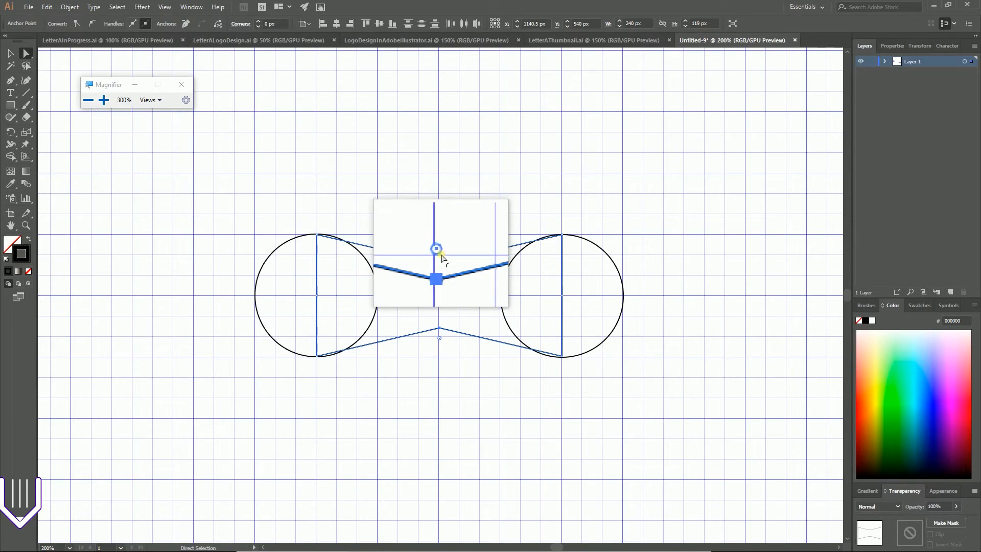
left_click_drag(441, 254, 462, 87)
key("super+Escape")
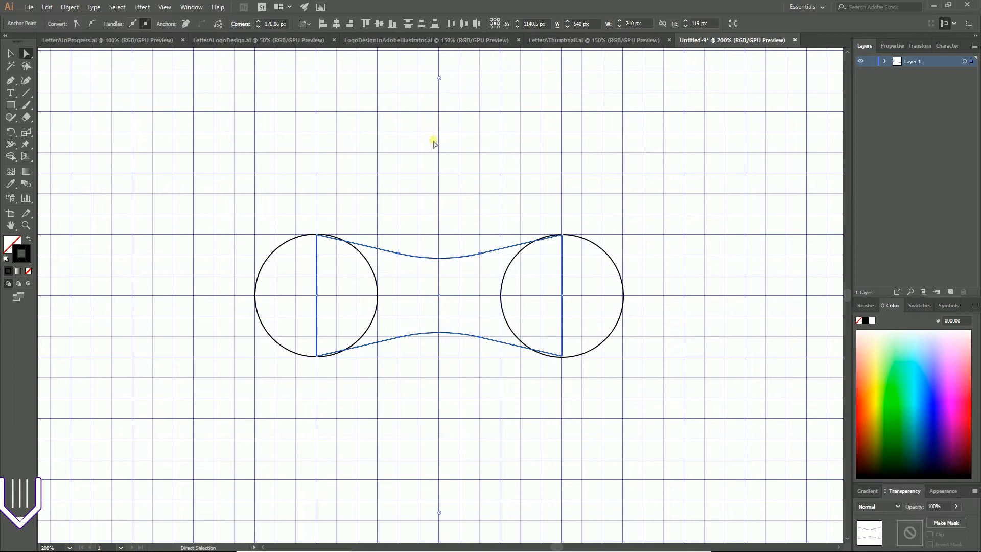
Stretch the connecting shape vertically from its centre to a height of about 124 px so its sloping edges meet the circles
key("v")
key("a")
key("ctrl+plus")
key("ctrl+plus")
key("ctrl+plus")
key("v")
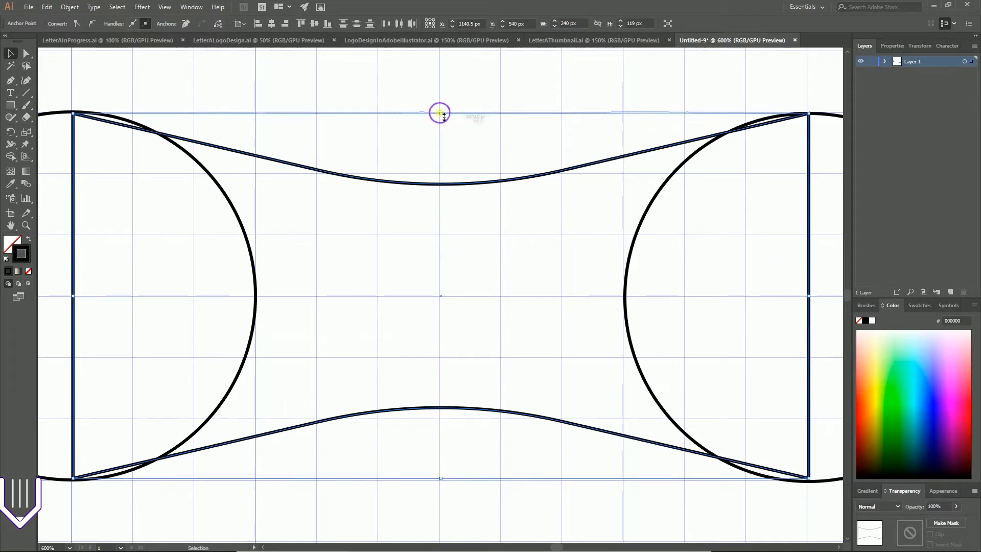
left_click_drag(439, 113, 445, 109)
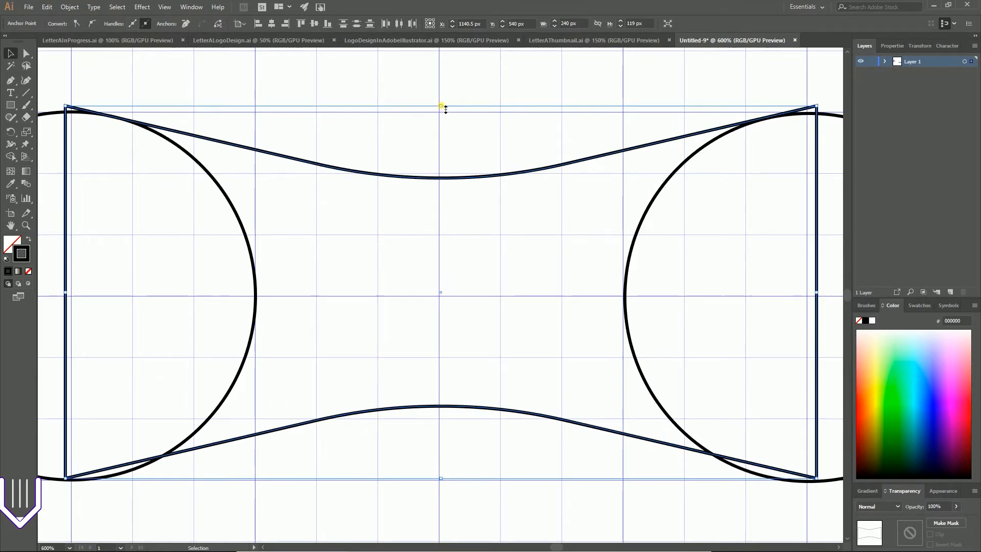
key("ctrl+z")
left_click_drag(443, 114, 449, 110)
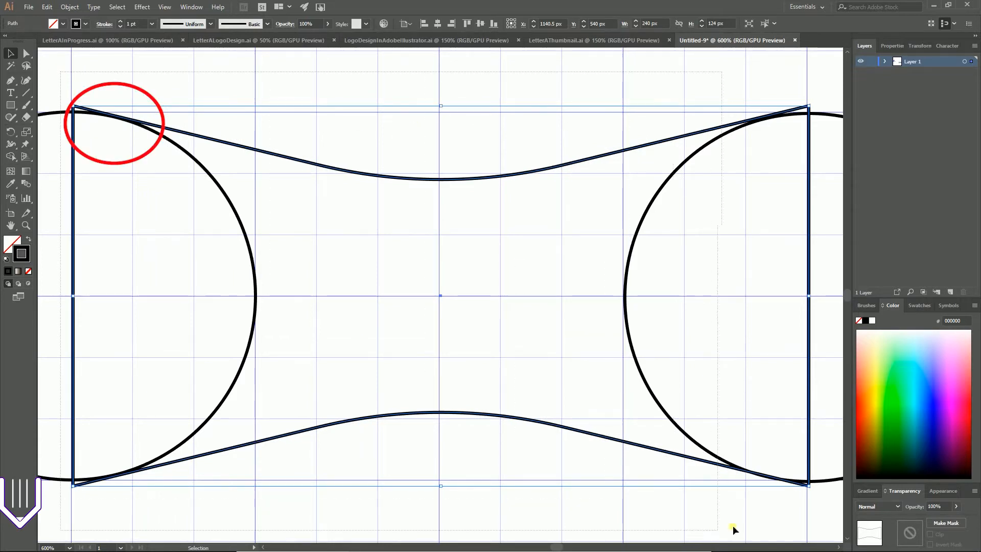
Try to remove the inner lines of the overlapping shapes with the Shape Builder tool, then undo and deselect everything
key("ctrl+a")
key("shift+m")
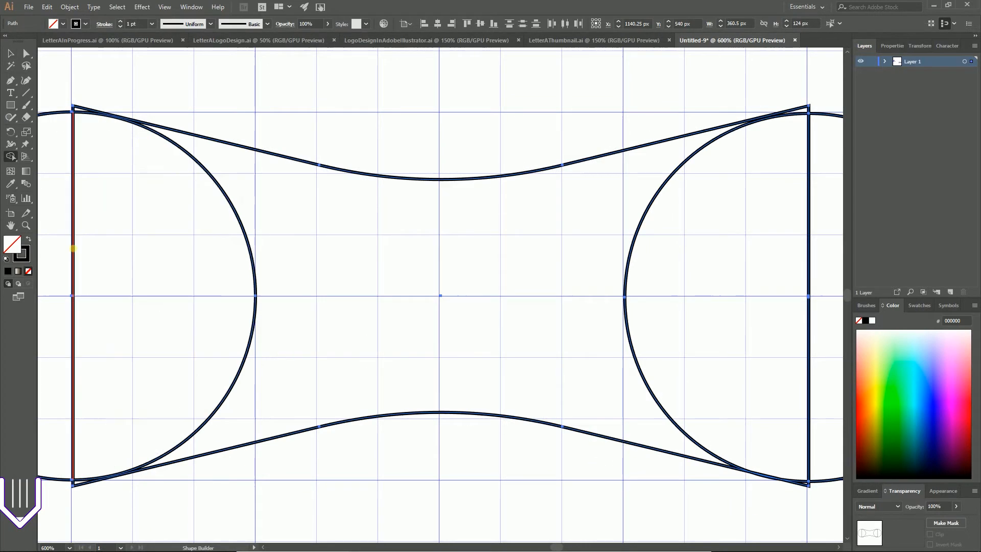
left_click_drag(65, 247, 830, 280)
key("ctrl+z")
key("v")
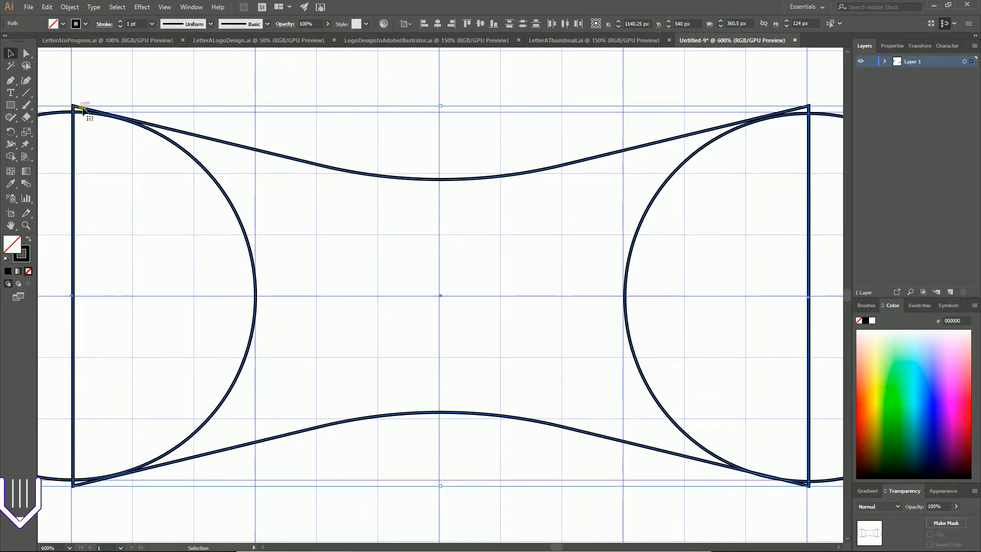
left_click(179, 99)
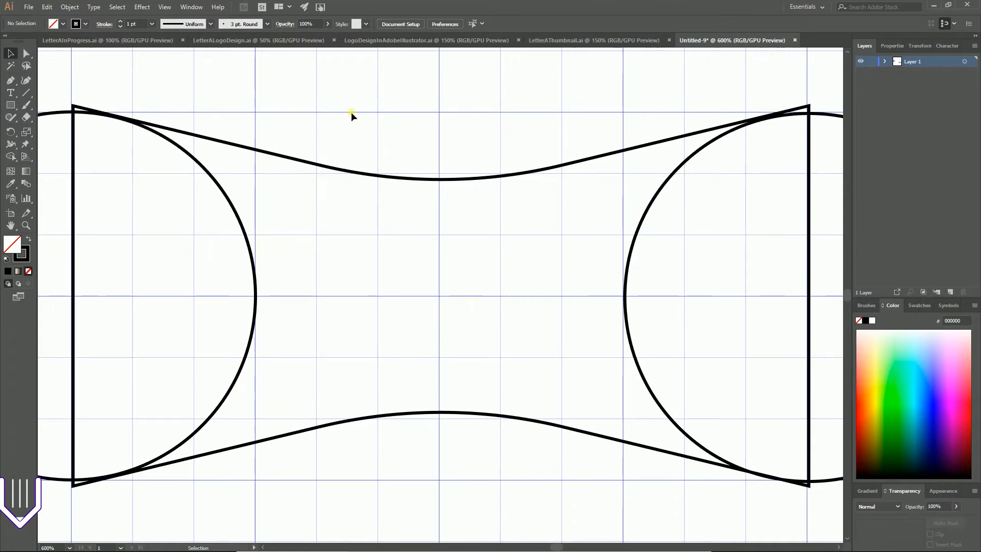
Delete the two outlined circles together with the connecting shape between them
key("ctrl+minus")
key("ctrl+minus")
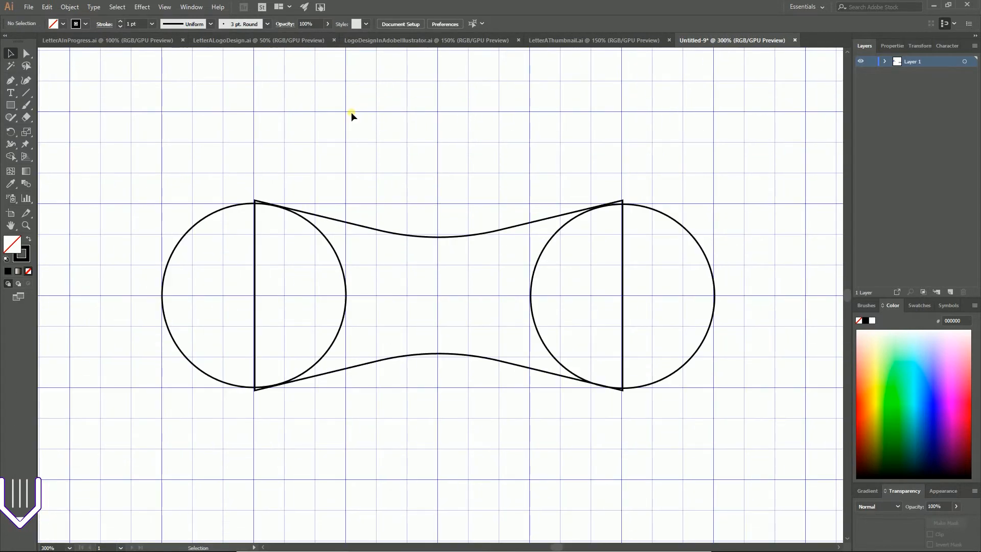
left_click_drag(176, 154, 682, 396)
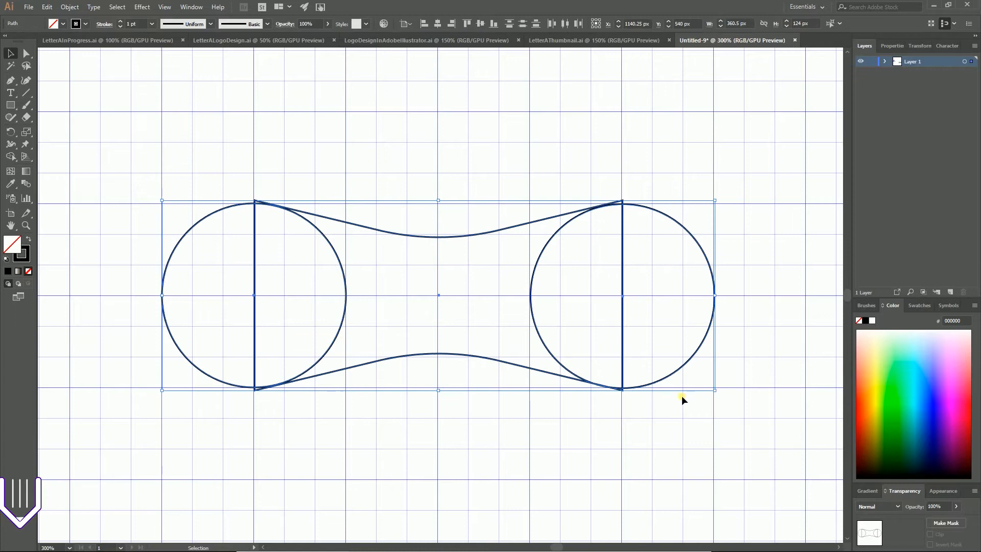
key("Delete")
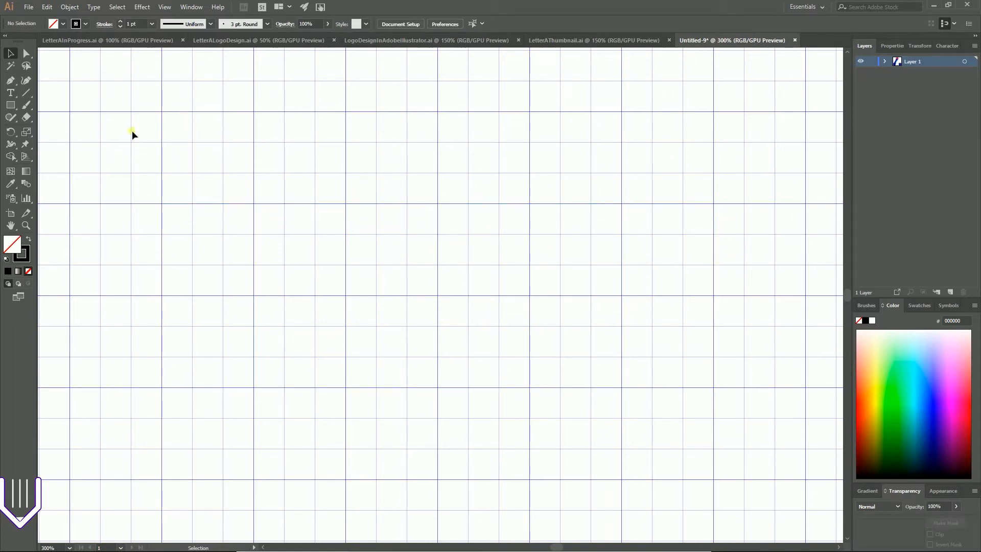
Draw a horizontal line about 418 px long with the Line Segment tool and set its stroke weight to 300 pt
left_click(27, 93)
left_click_drag(70, 296, 714, 299)
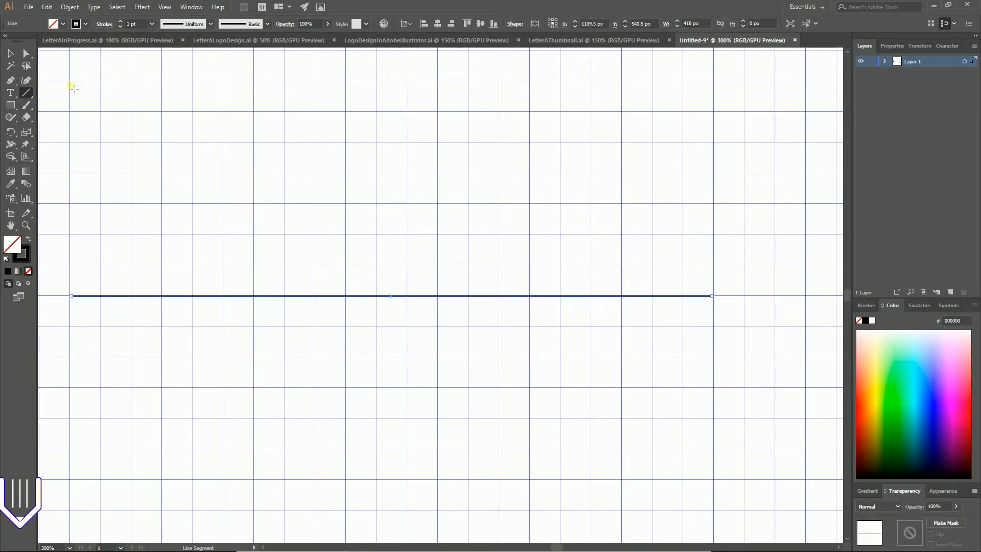
left_click(131, 24)
key("BackSpace")
type("300")
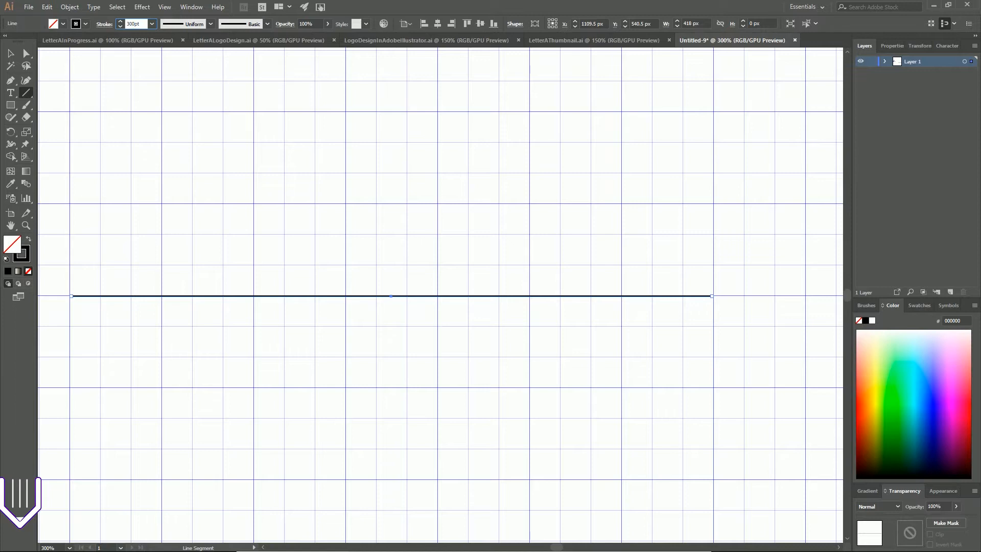
key("Return")
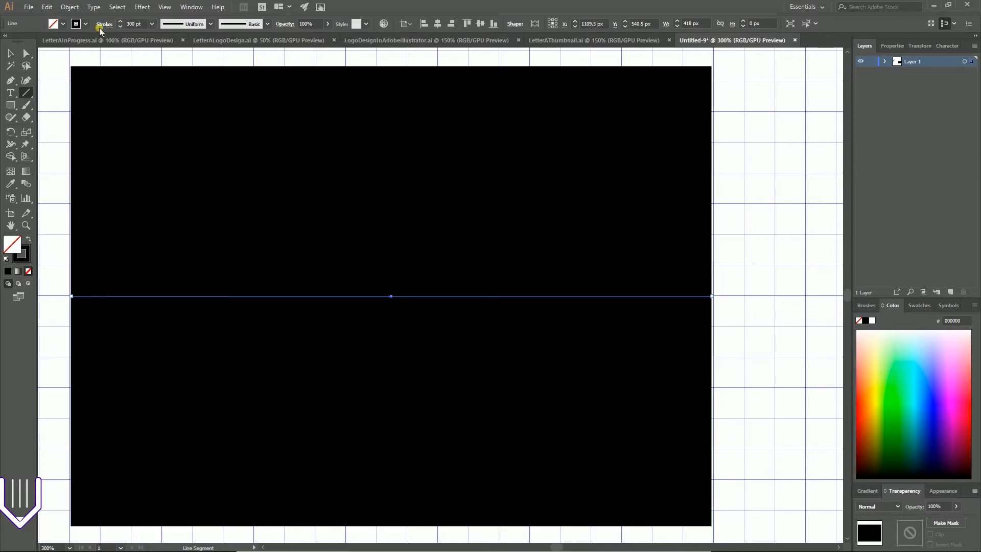
Lengthen the thick line by moving its right endpoint horizontally outward to about X 1681 px
key("ctrl+minus")
key("ctrl+minus")
key("ctrl+minus")
key("ctrl+minus")
key("ctrl+minus")
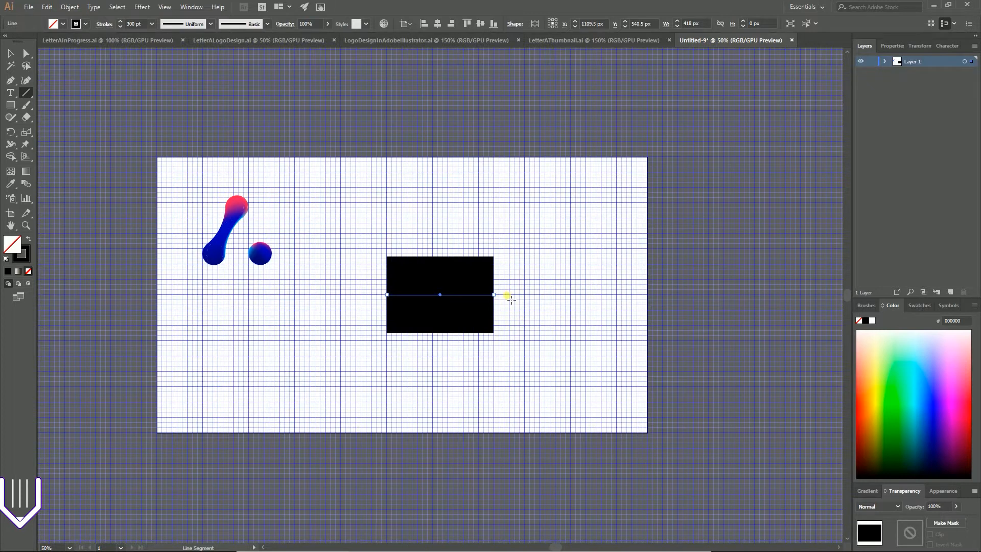
key("a")
left_click_drag(494, 295, 594, 297)
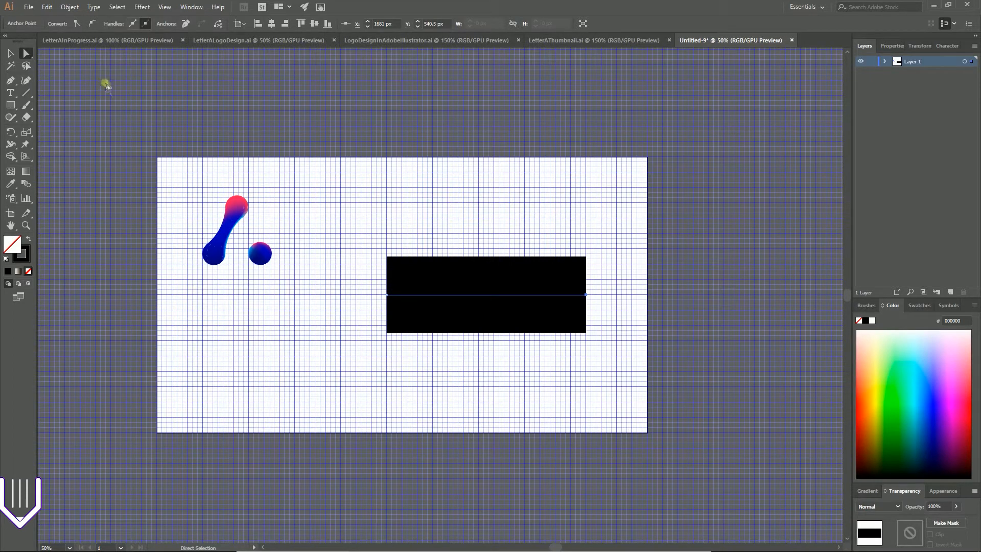
Select the thick horizontal line and give its stroke a round cap
left_click(10, 52)
left_click(463, 301)
left_click_drag(441, 245, 491, 360)
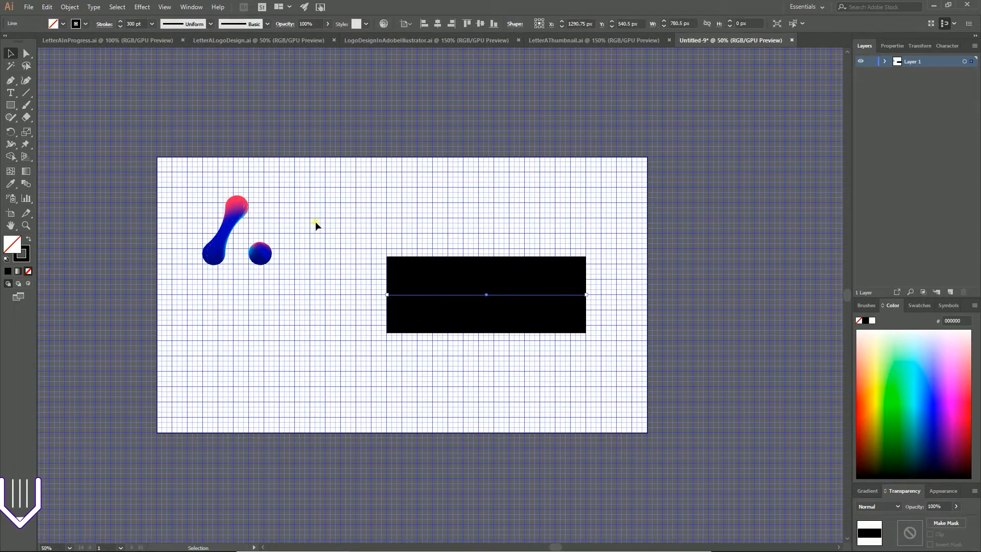
left_click(104, 24)
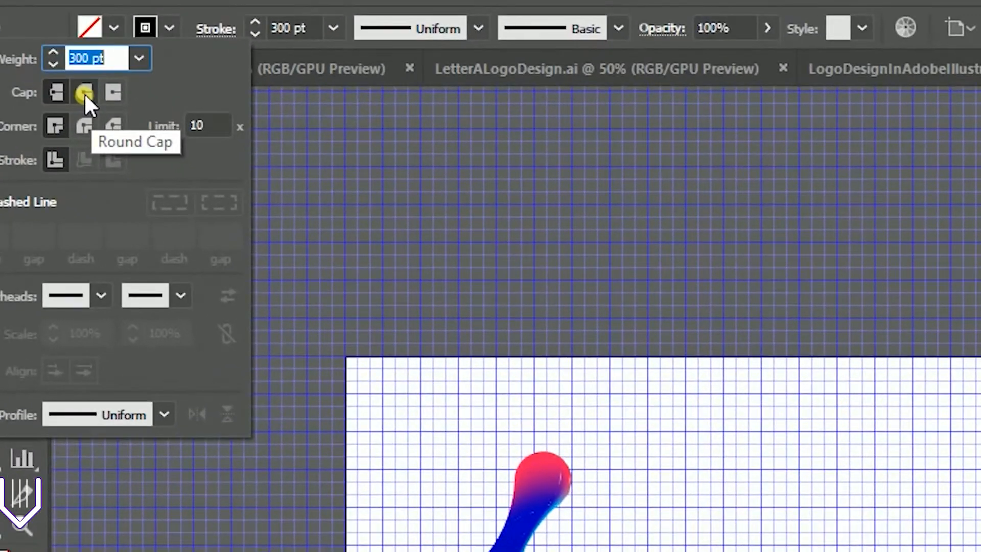
left_click(86, 78)
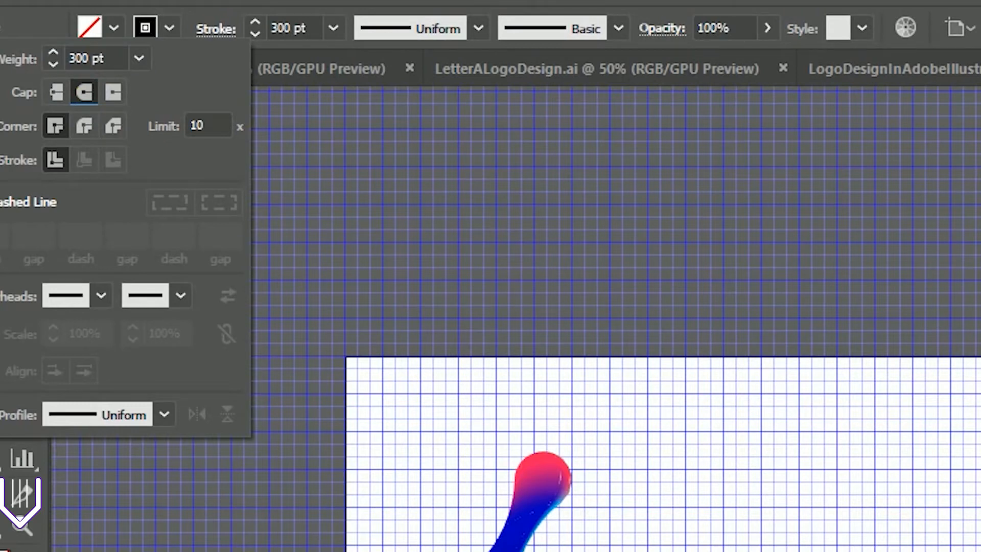
key("Escape")
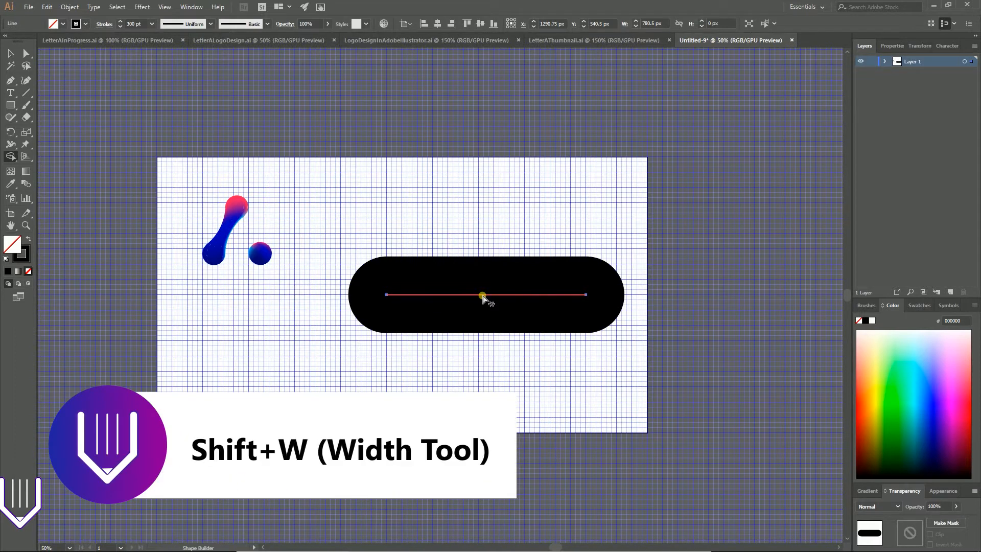
Add anchor points to the line and narrow its stroke at the midpoint with the Width tool to form a dumbbell
left_click(164, 6)
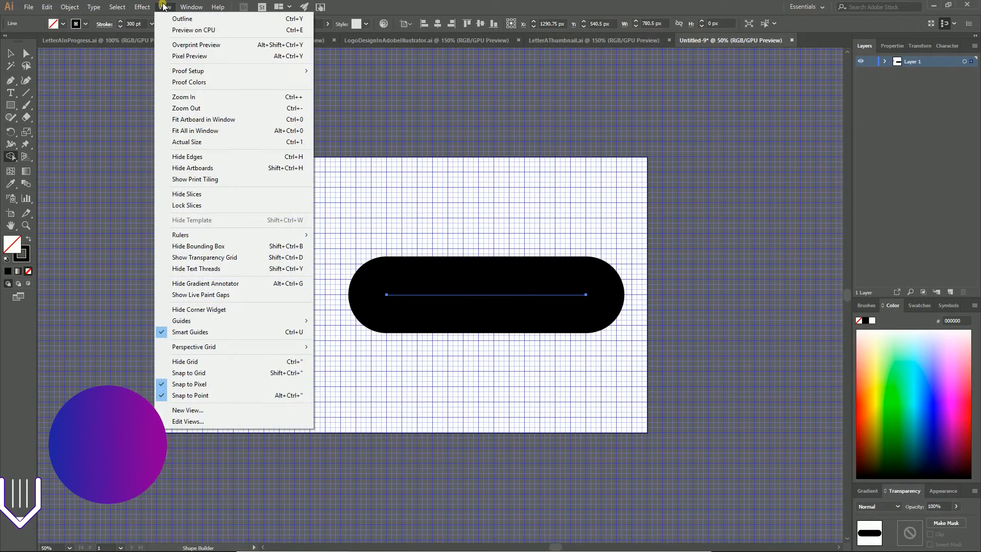
left_click(232, 332)
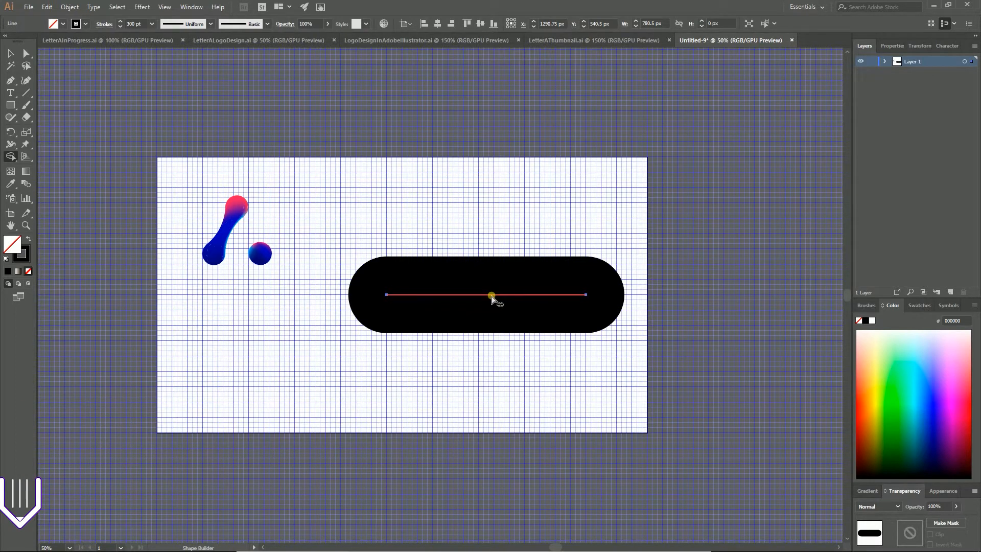
left_click(69, 6)
mouse_move(133, 234)
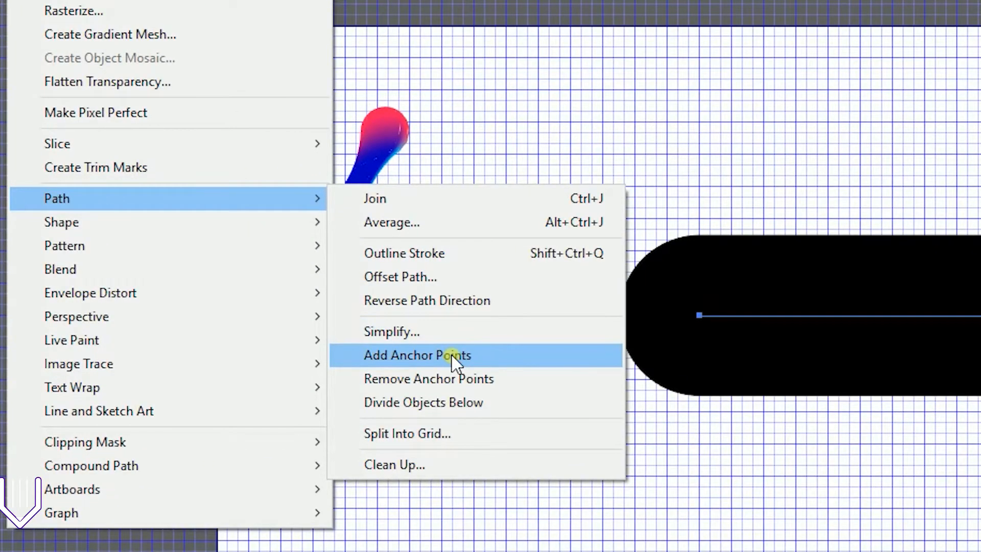
left_click(451, 354)
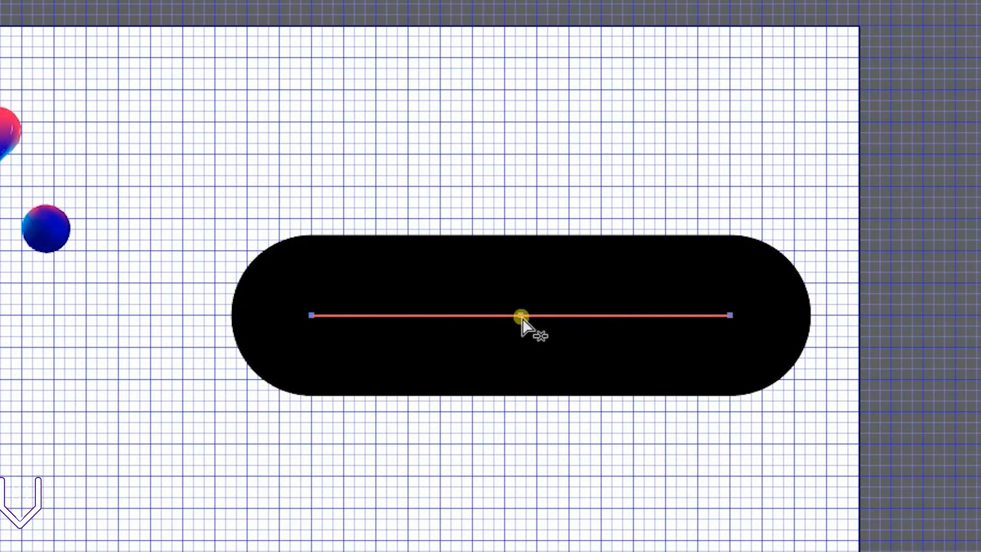
left_click_drag(521, 316, 485, 351)
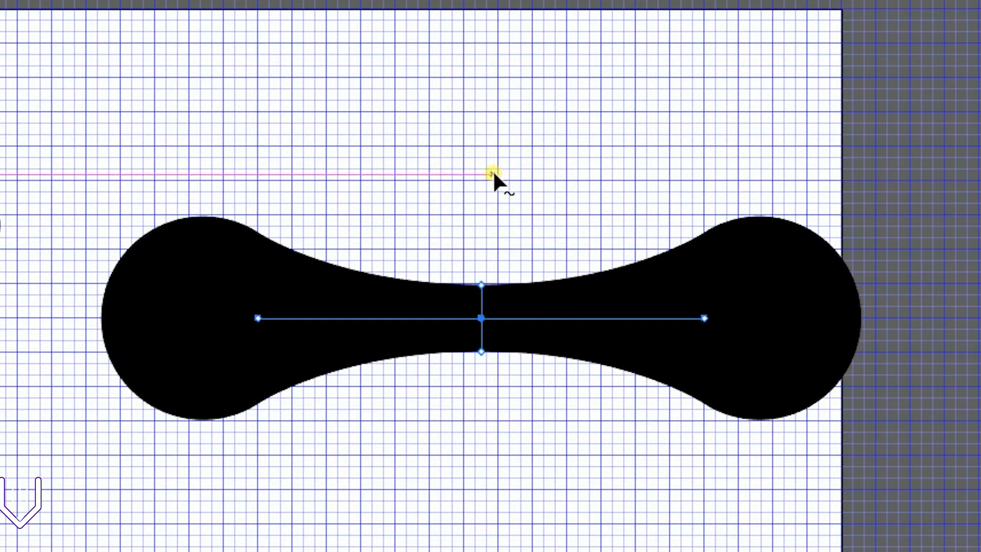
key("v")
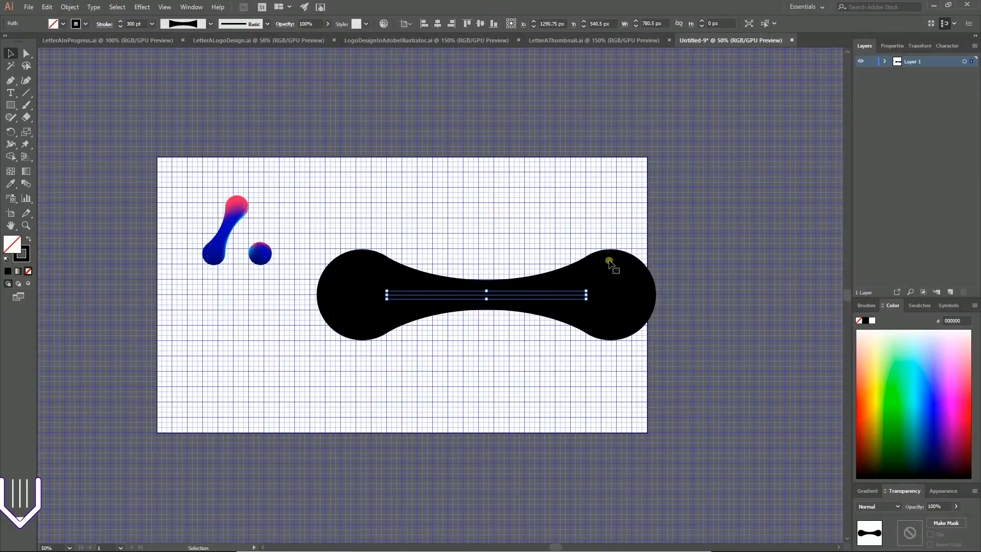
Delete the dumbbell-shaped stroked line from the artboard
left_click_drag(772, 200, 700, 94)
left_click(542, 294)
key("Delete")
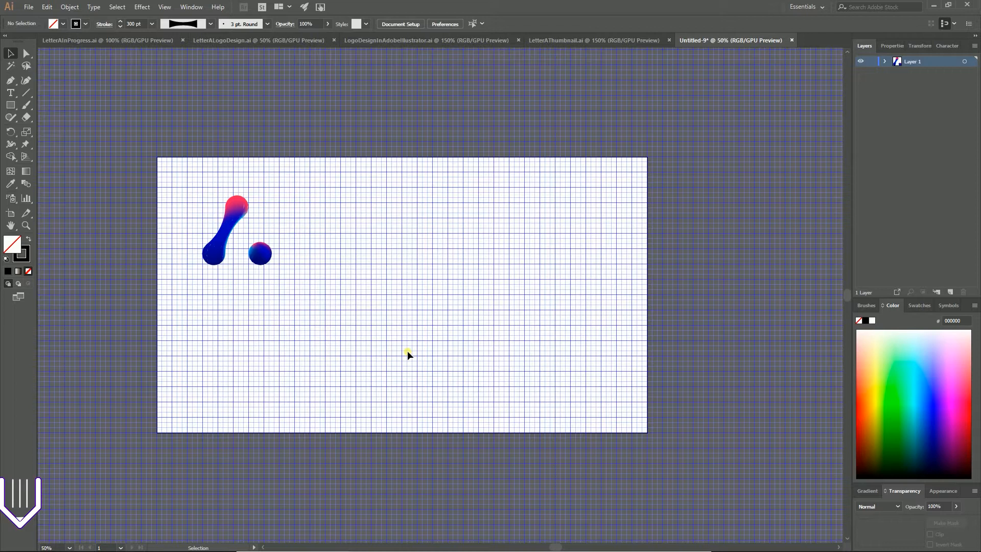
left_click(28, 7)
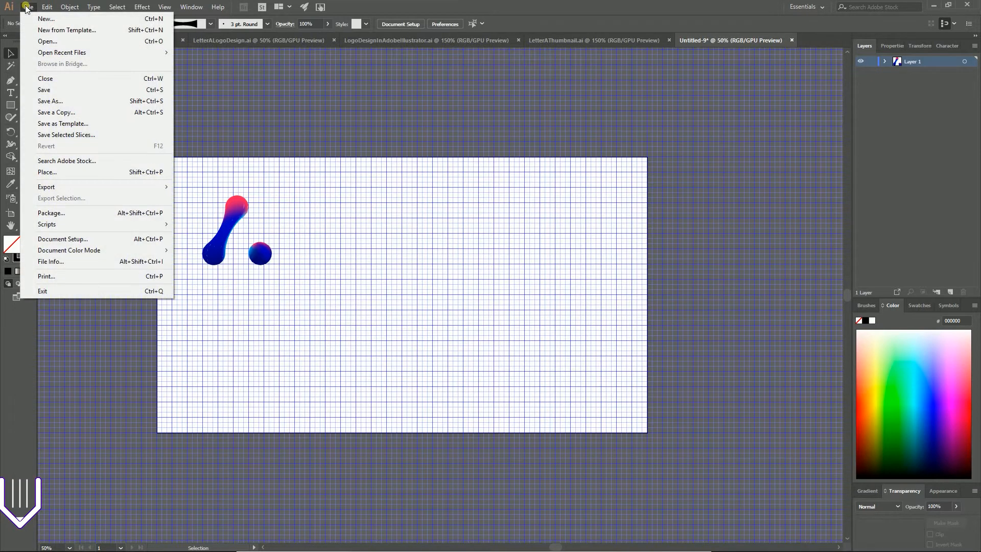
left_click(376, 176)
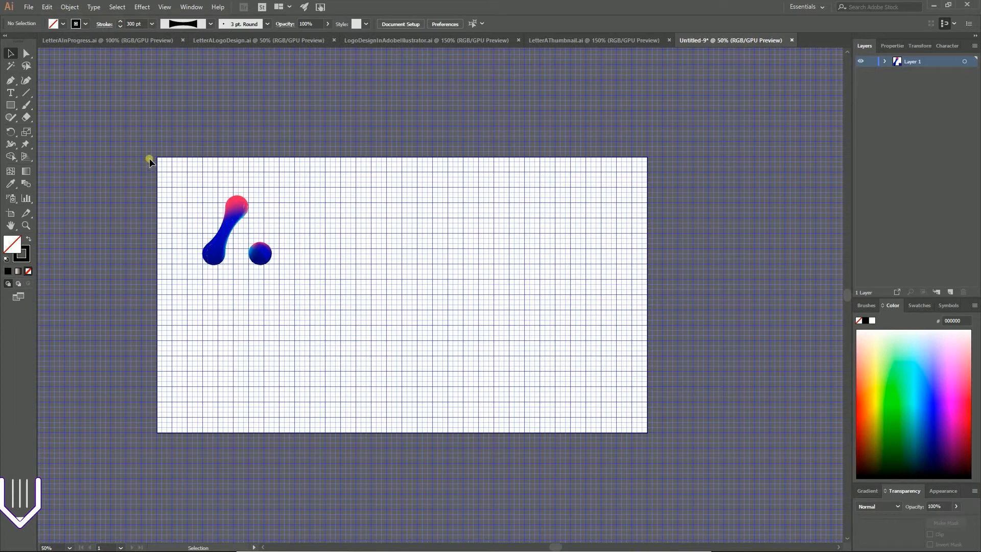
Draw a 240 px circle with the Ellipse tool near the artboard's center and give it a 5 pt black stroke
left_click_drag(11, 105, 58, 130)
left_click_drag(391, 314, 421, 341)
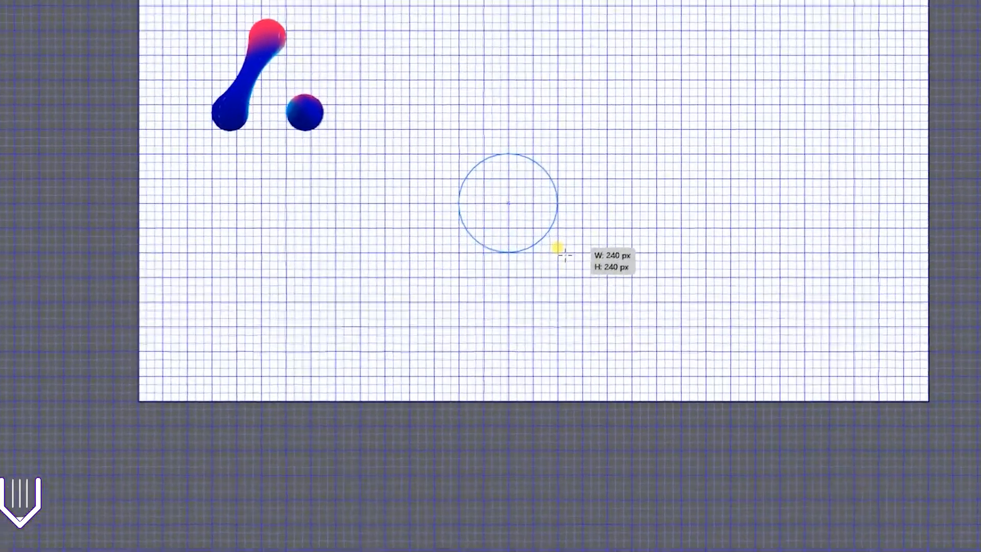
left_click_drag(564, 254, 541, 274)
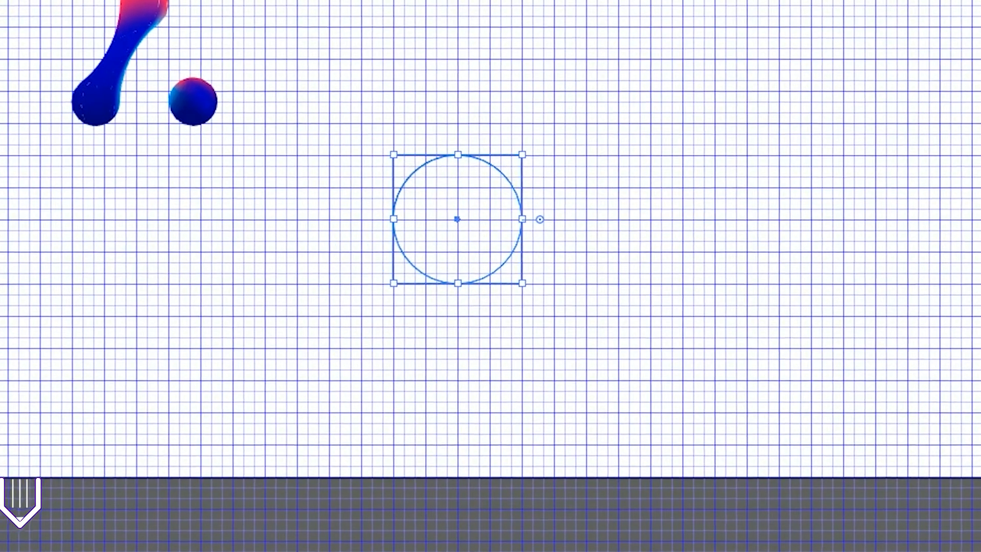
left_click(632, 54)
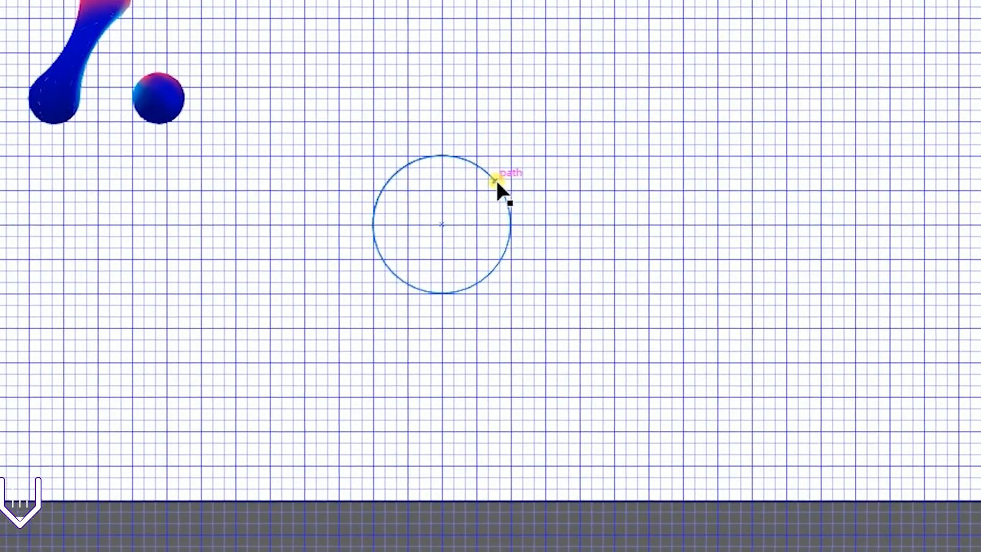
left_click(495, 180)
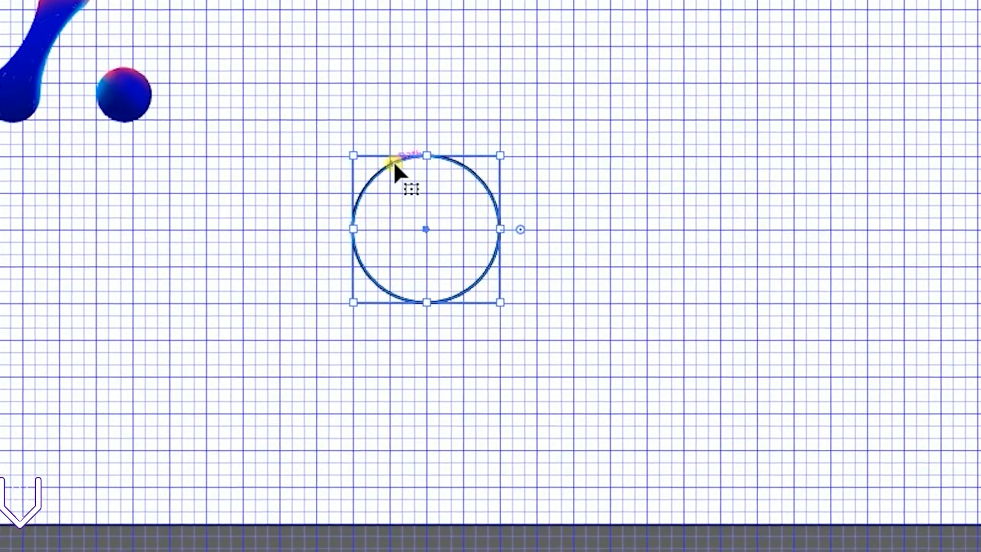
Duplicate the circle horizontally to its right, leaving a gap between them, and select both circles
left_click_drag(393, 161, 717, 177)
left_click_drag(852, 502, 317, 128)
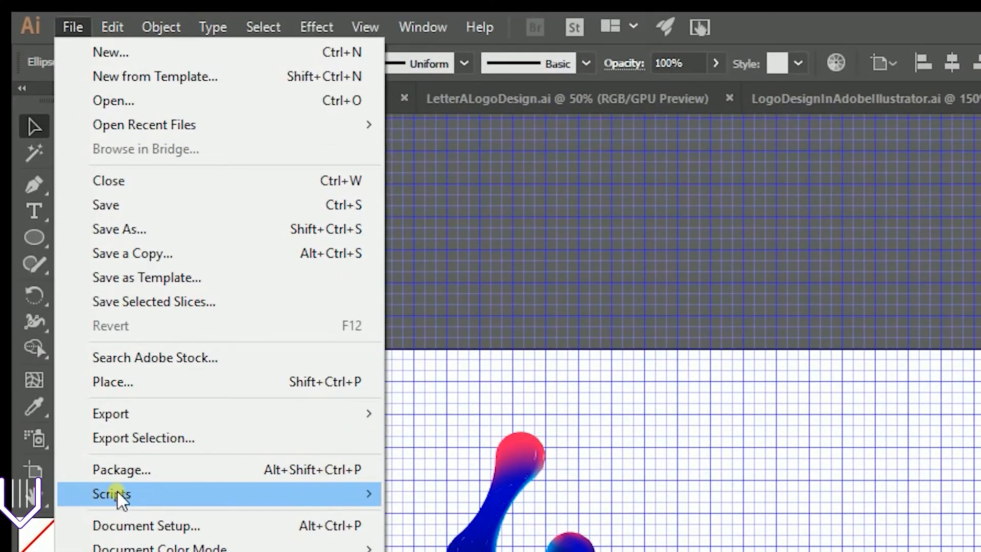
Look up the Metaball (Arc) script among the installed scripts without running it
mouse_move(120, 498)
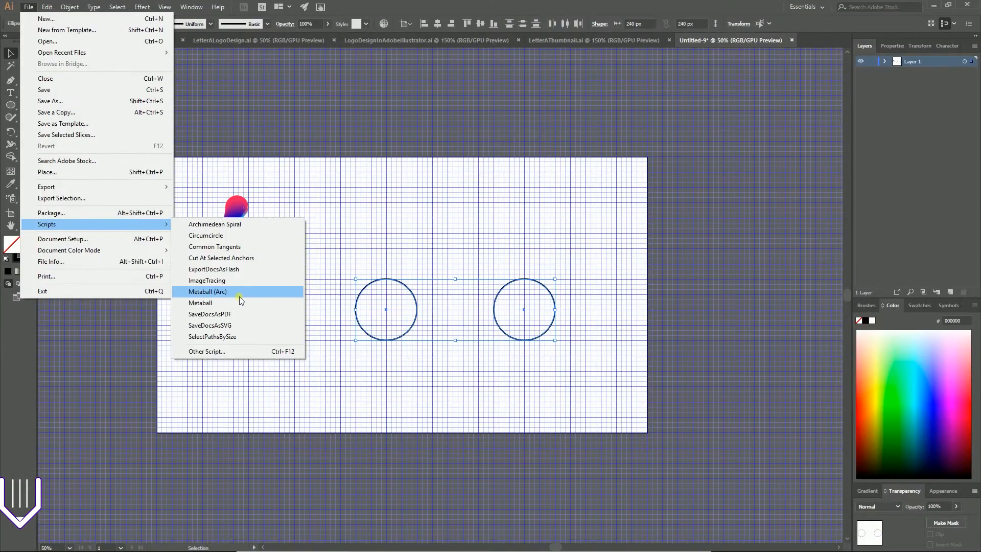
left_click(239, 295)
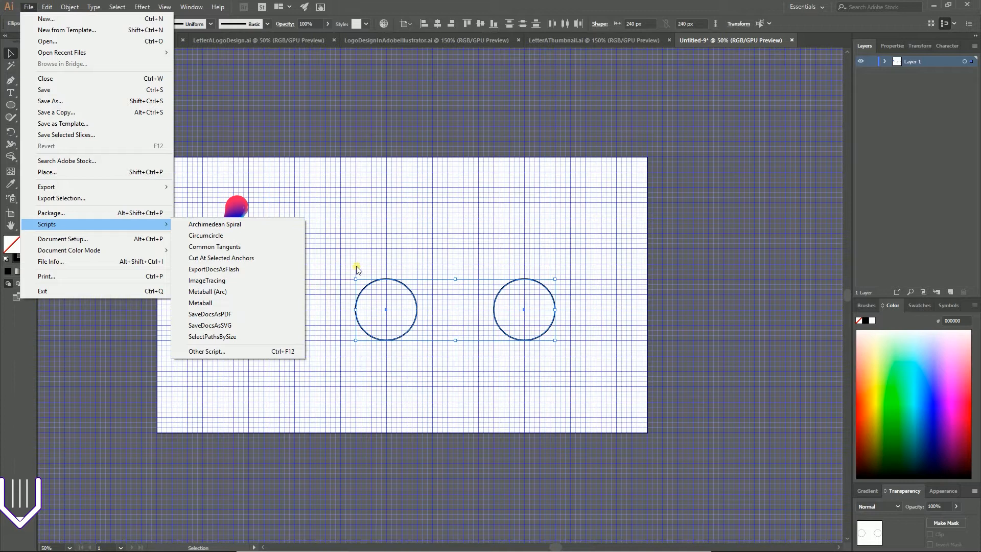
left_click(386, 229)
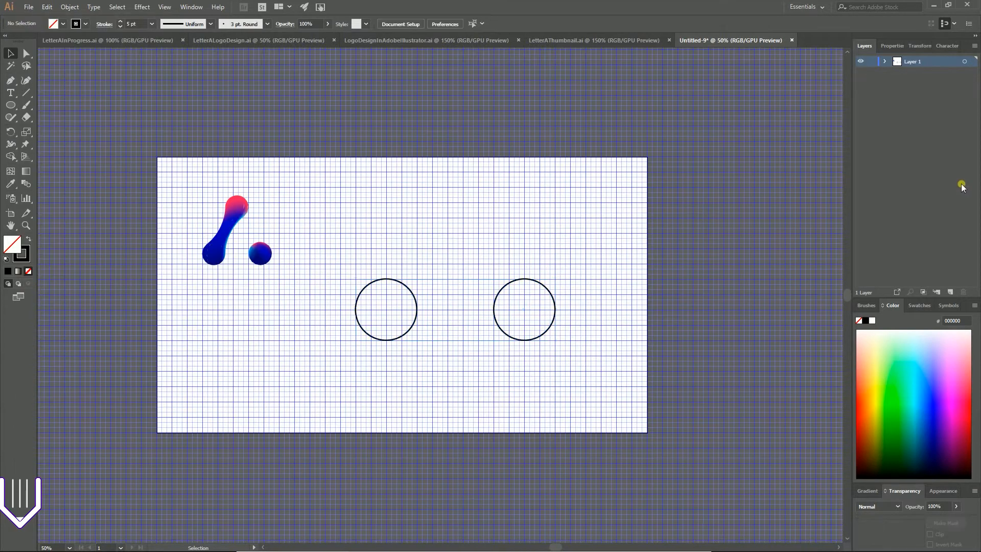
Minimize Illustrator, close the Gramblr window, and open Local Disk (C:) in File Explorer
left_click(931, 5)
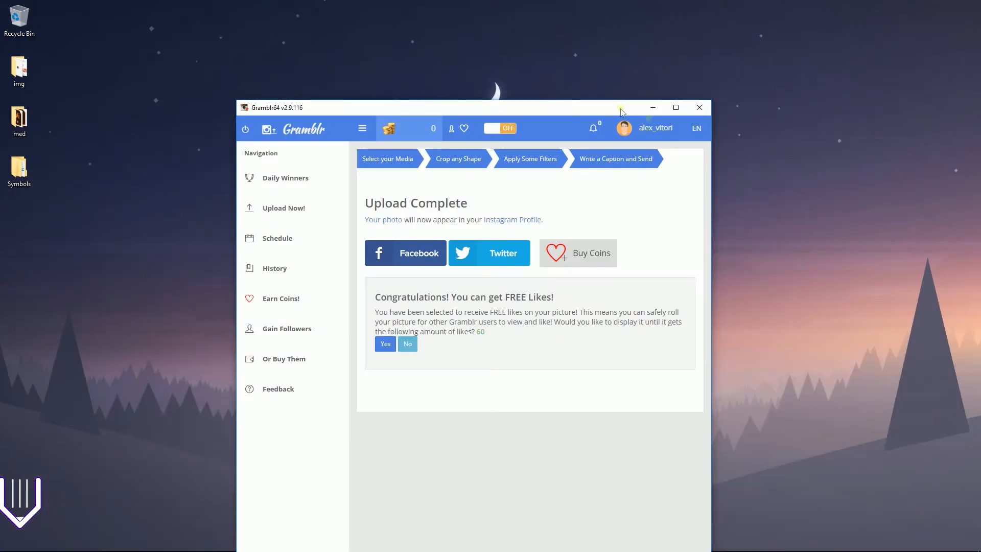
left_click(699, 107)
key("super+e")
left_click(327, 293)
double_click(443, 280)
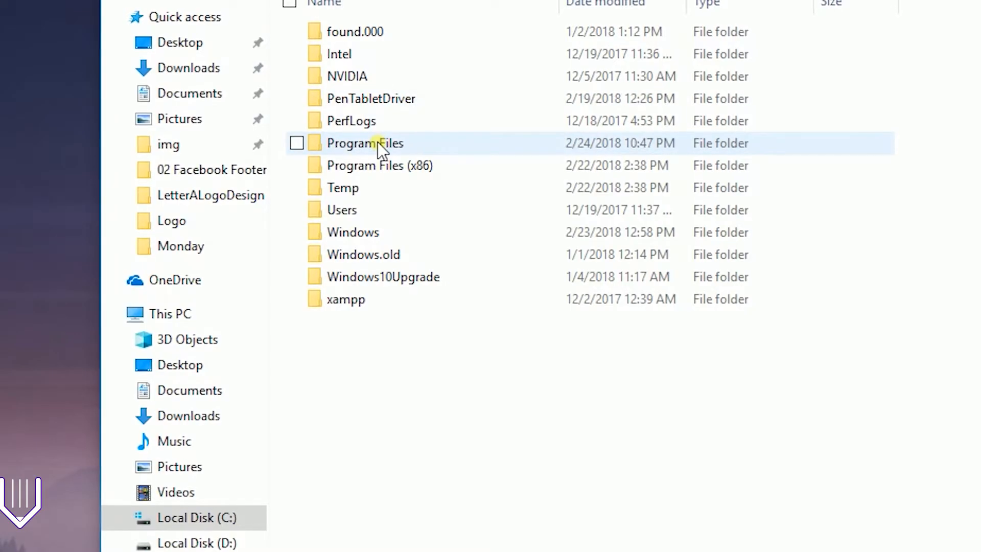
Open the Scripts folder under Program Files, Adobe, Adobe Illustrator CC 2018, Presets, en_US
left_click(435, 212)
double_click(377, 143)
double_click(372, 39)
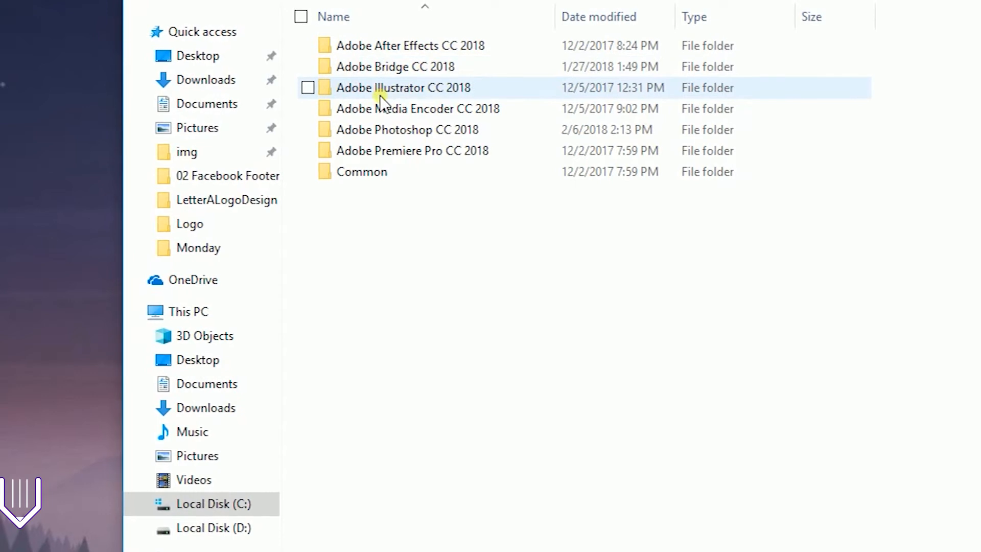
double_click(380, 88)
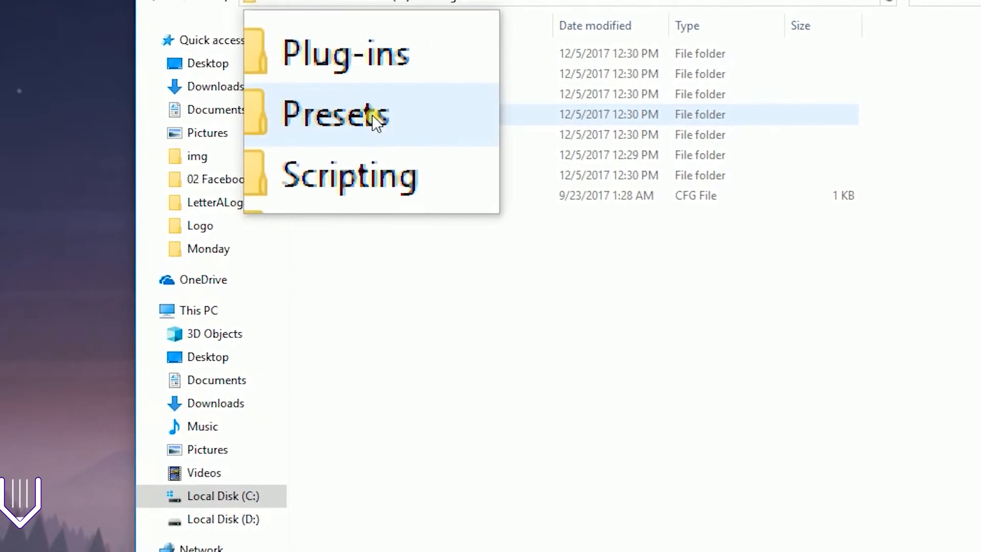
double_click(372, 115)
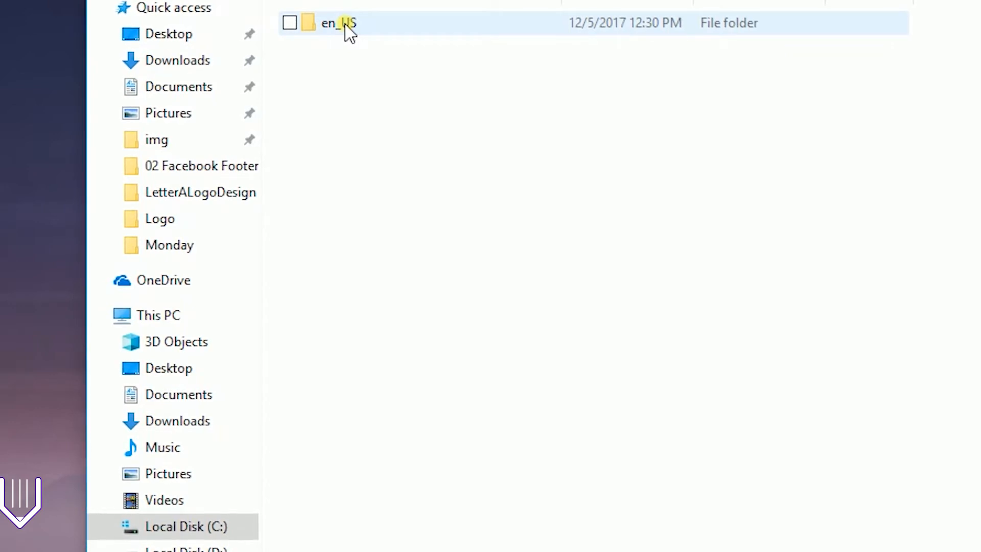
double_click(343, 24)
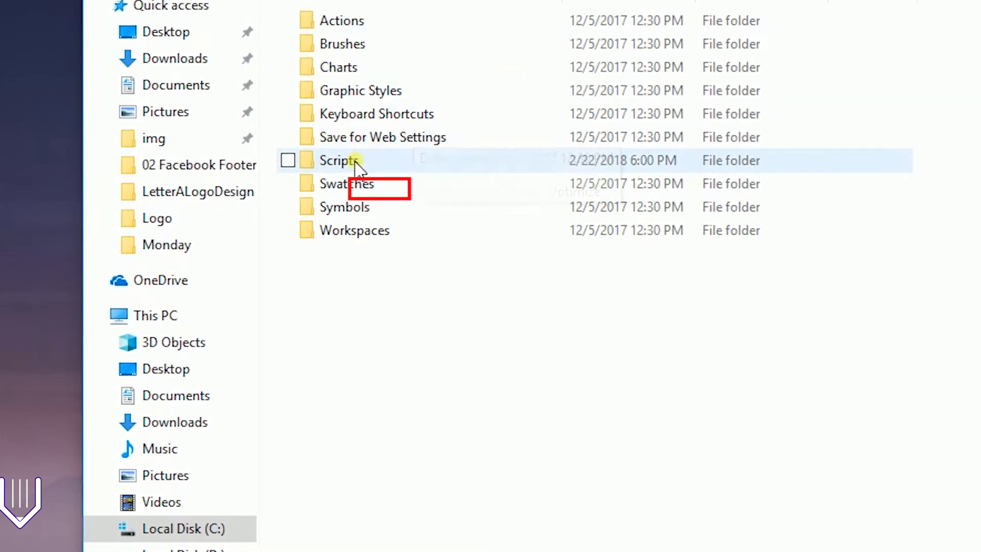
mouse_move(353, 163)
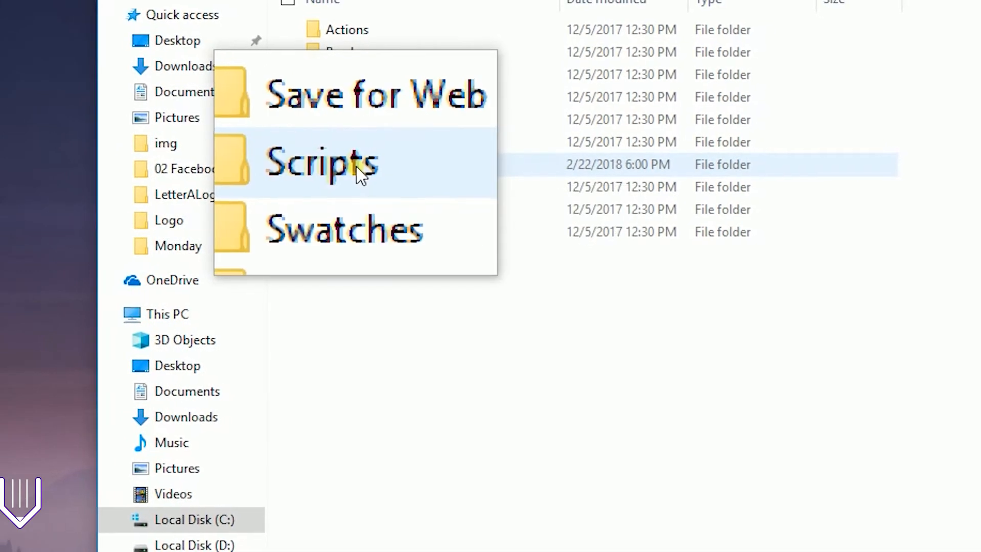
double_click(346, 166)
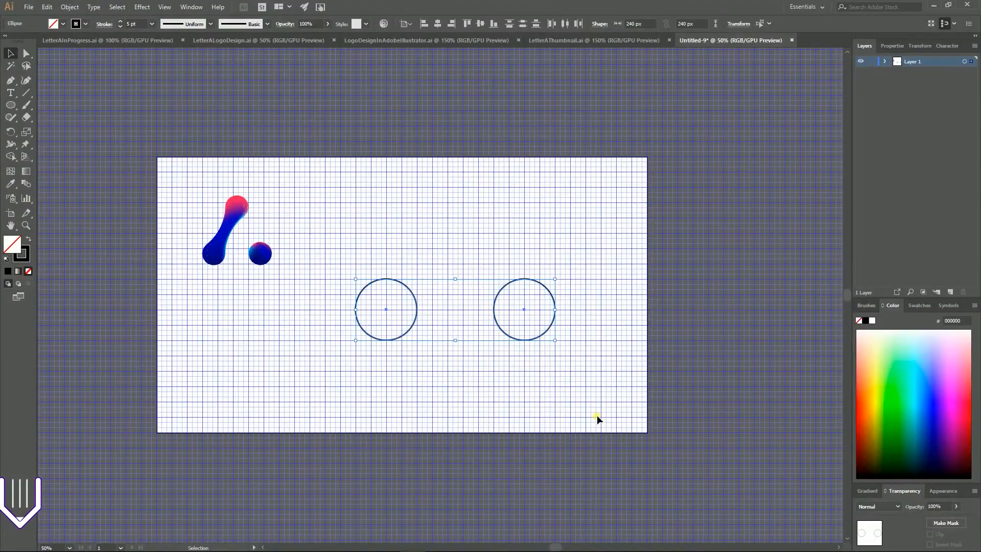
Run the Metaball (Arc) script on the two selected circles with a center angle of 50 and turn on its preview
left_click(23, 8)
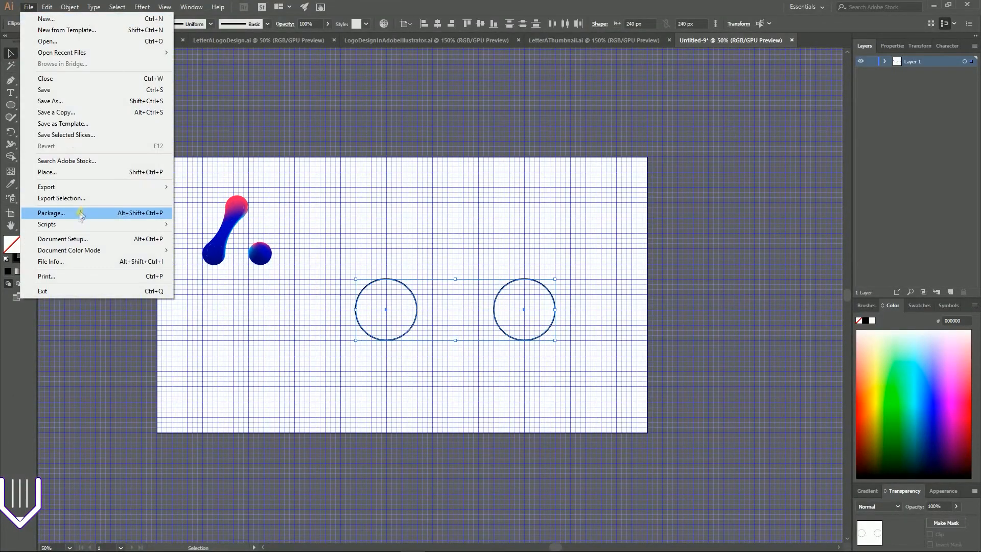
mouse_move(72, 224)
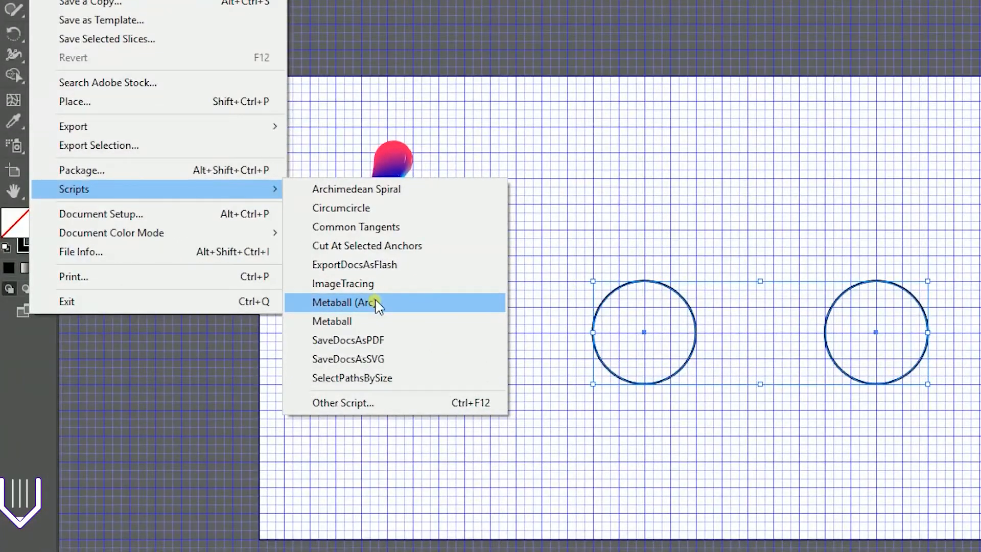
left_click(377, 303)
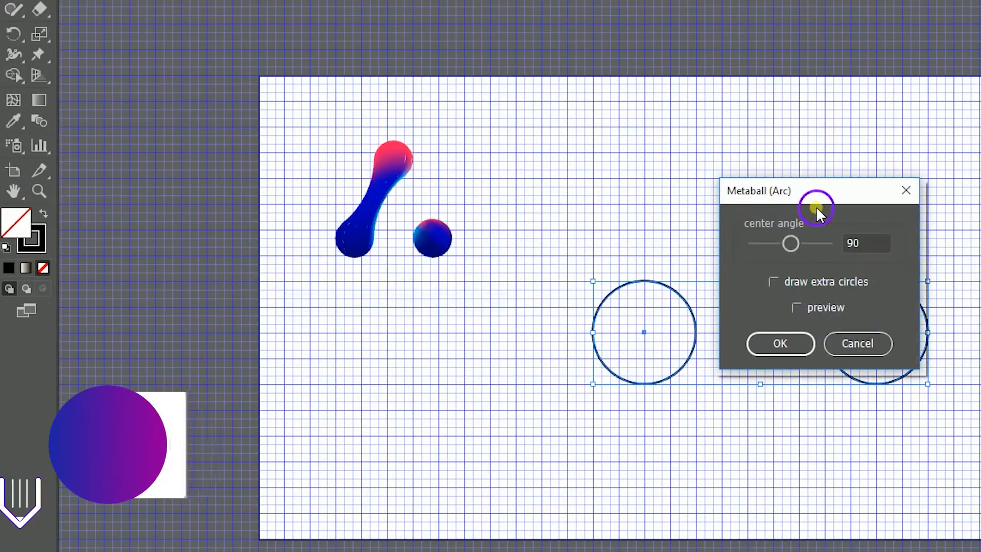
left_click_drag(802, 191, 678, 12)
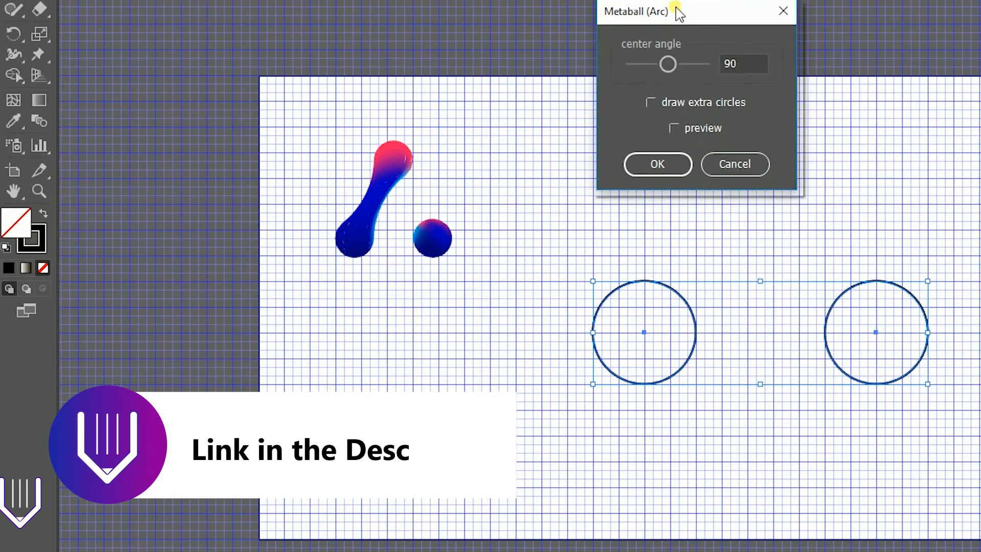
left_click(741, 66)
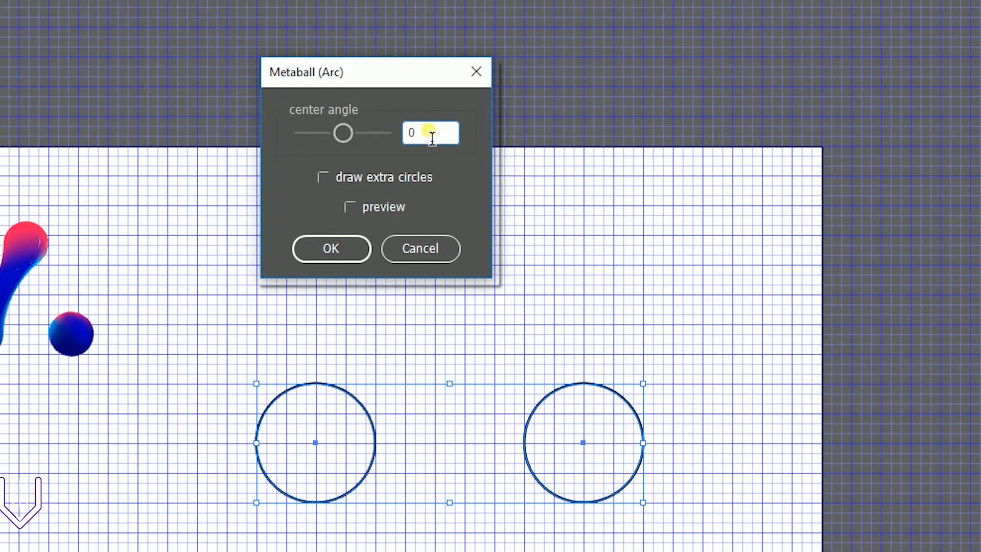
type("5")
left_click(351, 206)
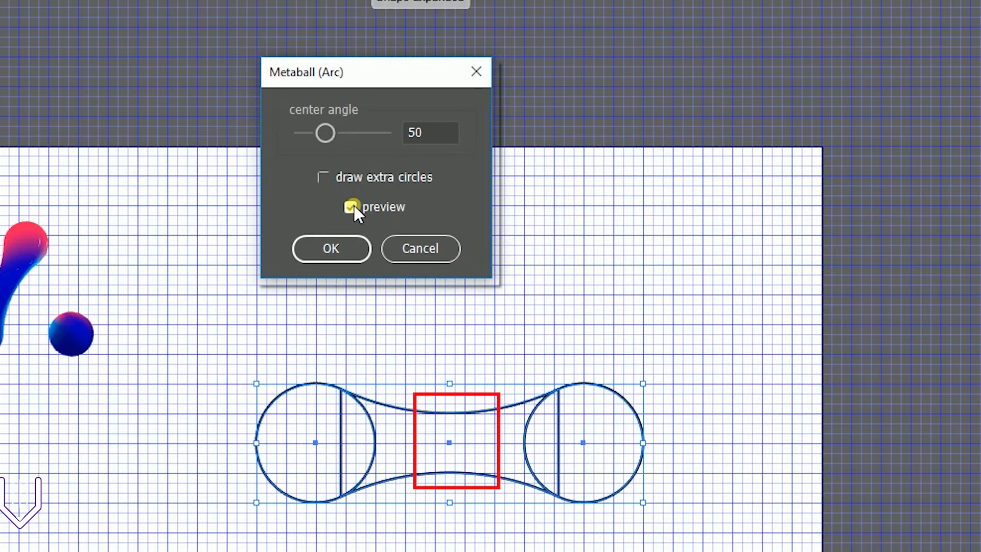
Set the Metaball (Arc) center angle to 90 and refresh the preview
left_click(419, 128)
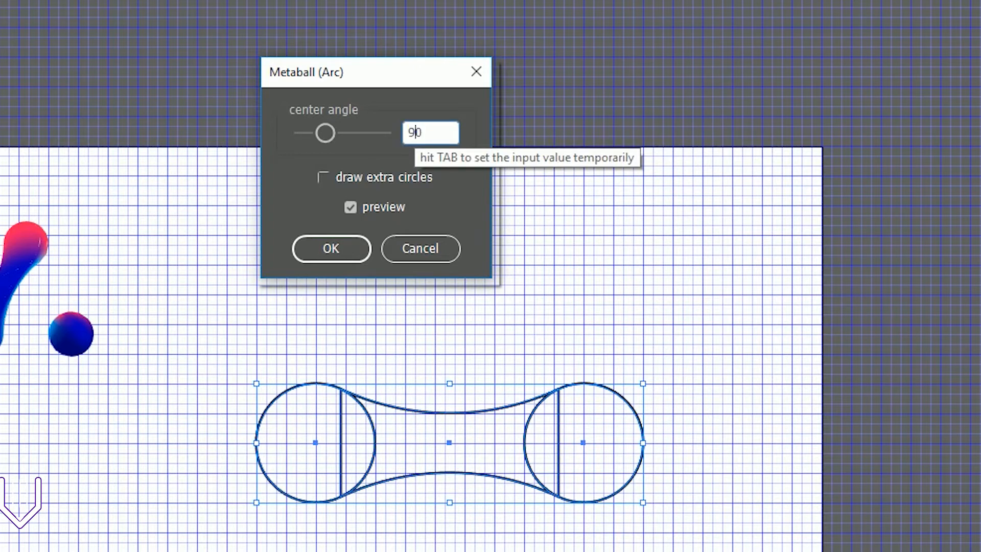
type("90")
left_click(352, 206)
left_click(351, 206)
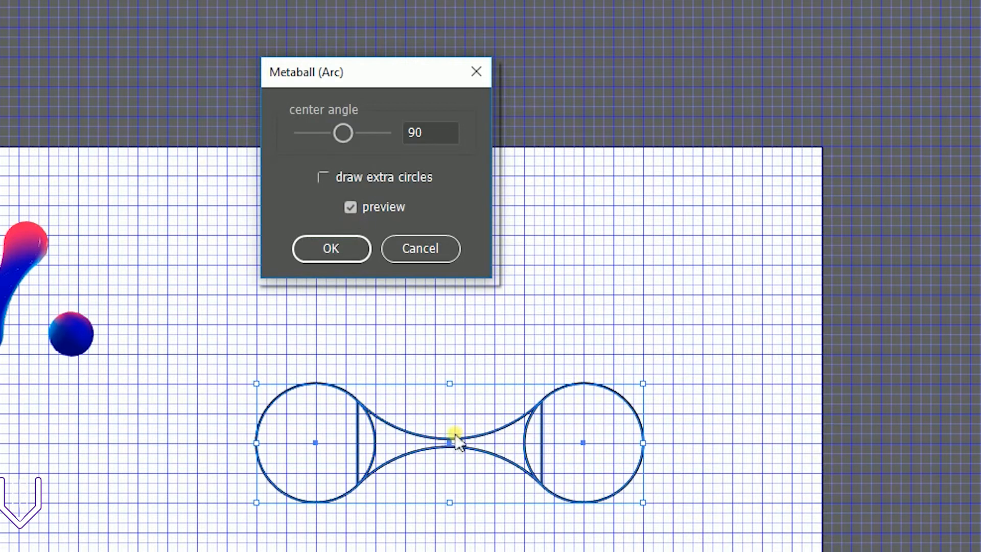
Return the Metaball (Arc) center angle to 50 and refresh the preview
left_click_drag(417, 133, 399, 133)
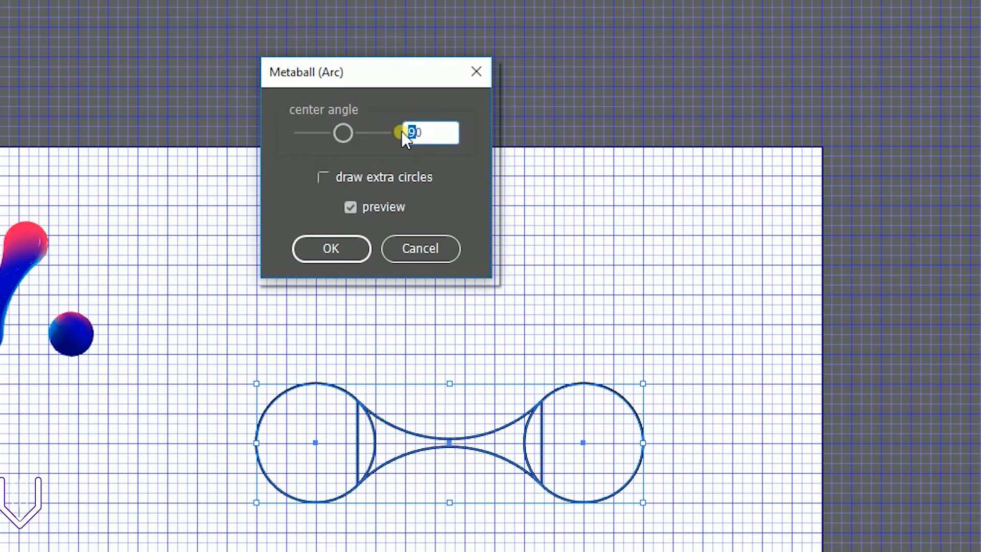
type("5")
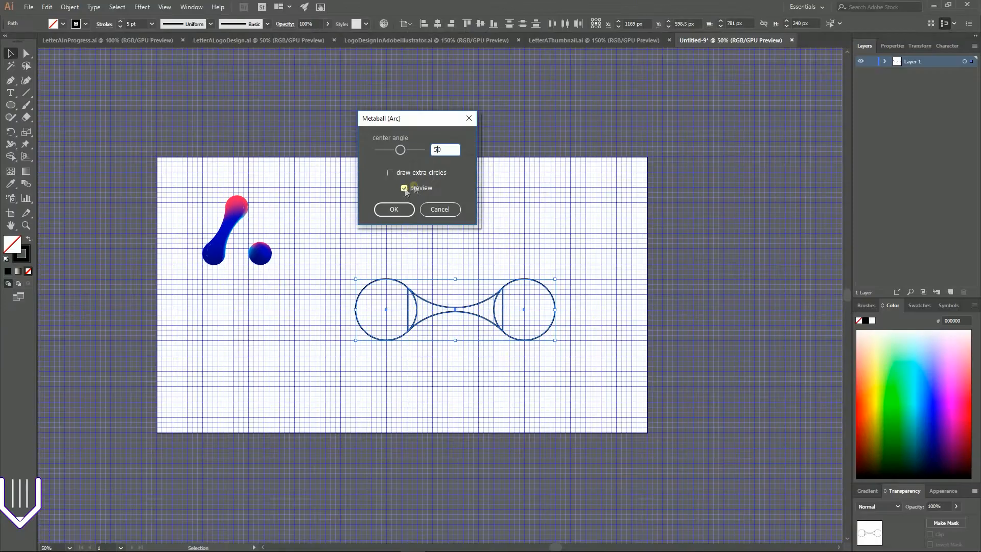
left_click(350, 208)
left_click(351, 207)
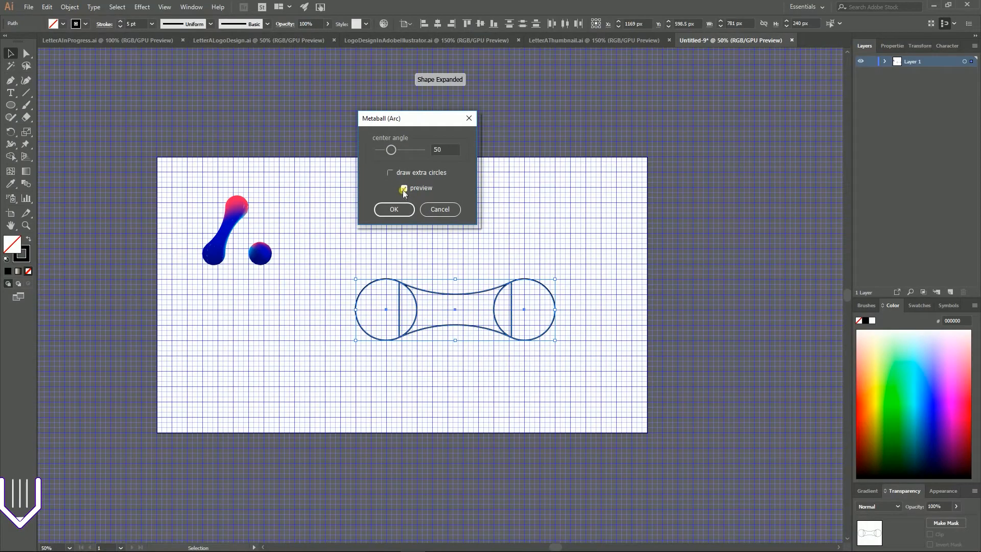
Cancel the Metaball (Arc) dialog and delete the two practice circles with their connecting shape
left_click(439, 209)
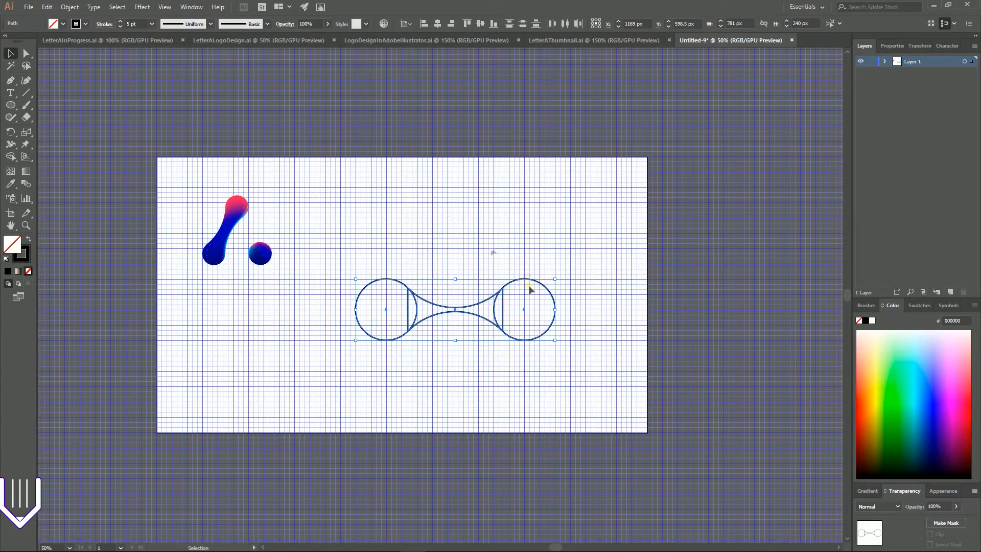
key("Delete")
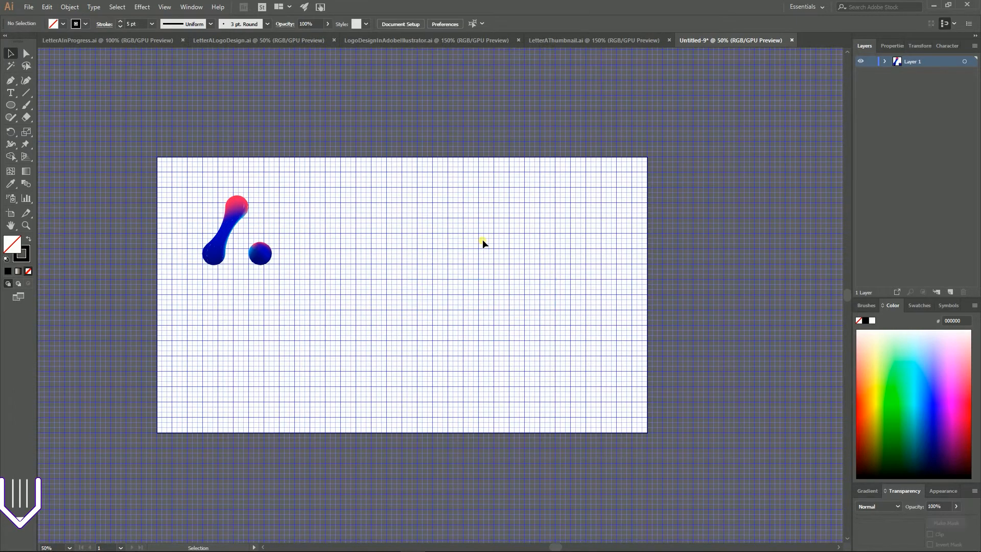
Check the gridline spacing and subdivisions in the Guides & Grid preferences and close them without changes
key("ctrl+plus")
key("ctrl+plus")
key("ctrl+plus")
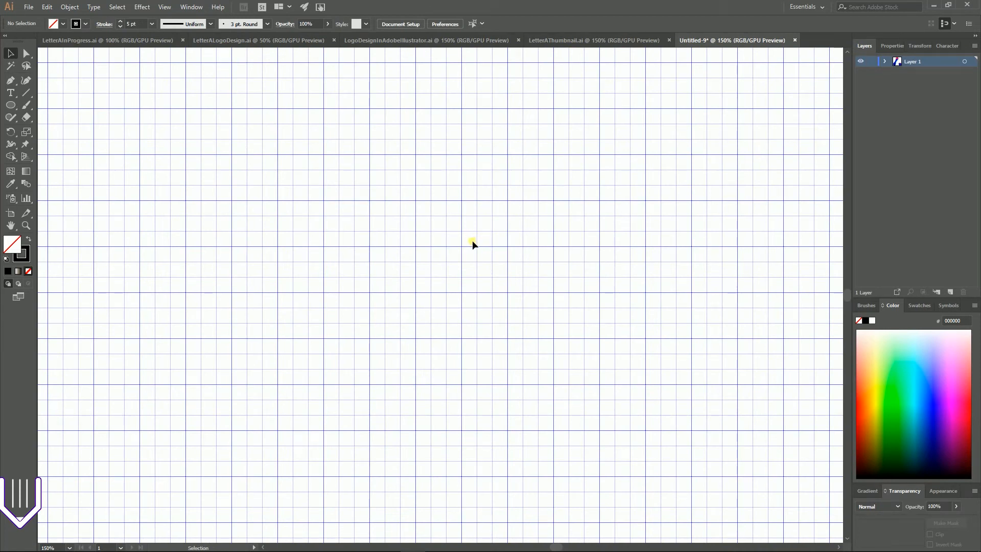
key("ctrl")
left_click(46, 6)
mouse_move(80, 335)
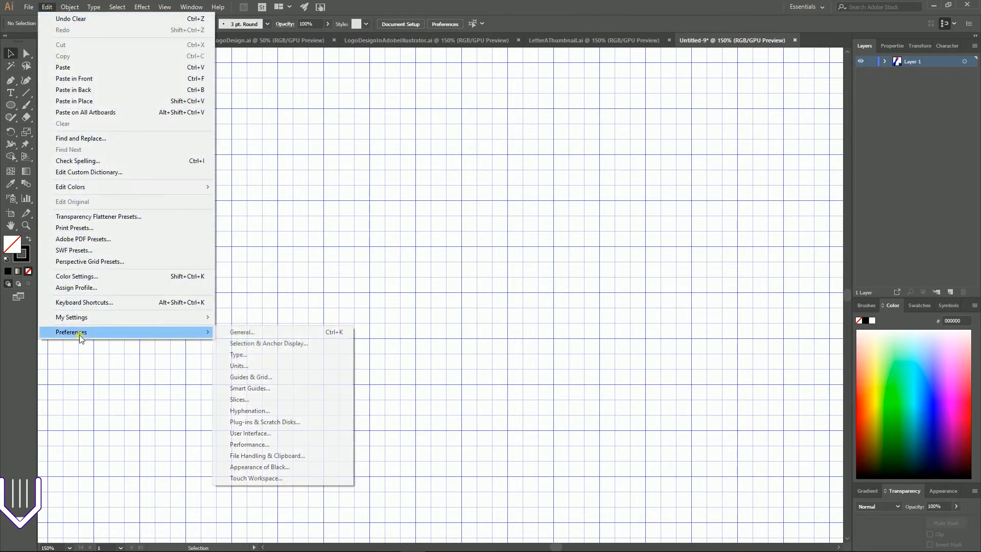
left_click(272, 331)
left_click(346, 191)
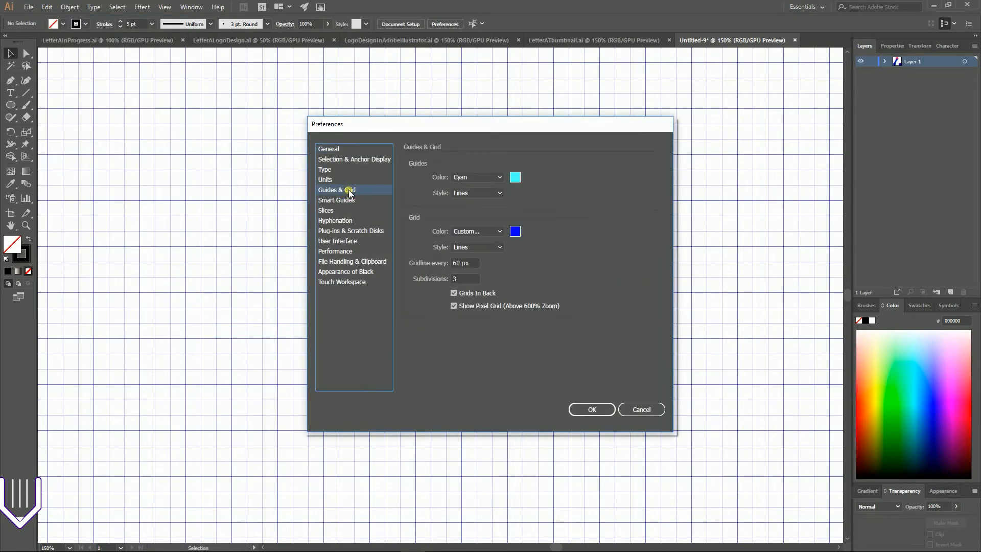
left_click(458, 264)
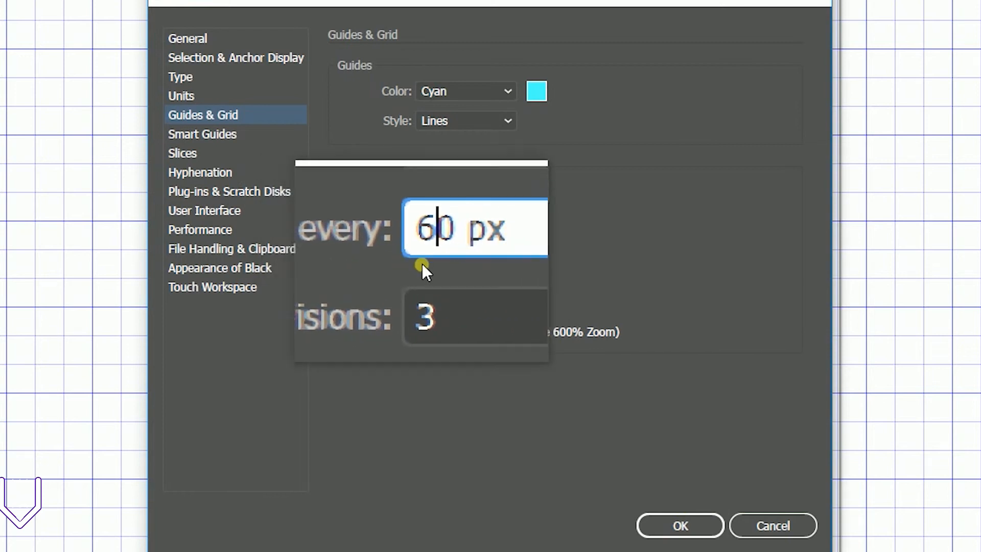
left_click(775, 522)
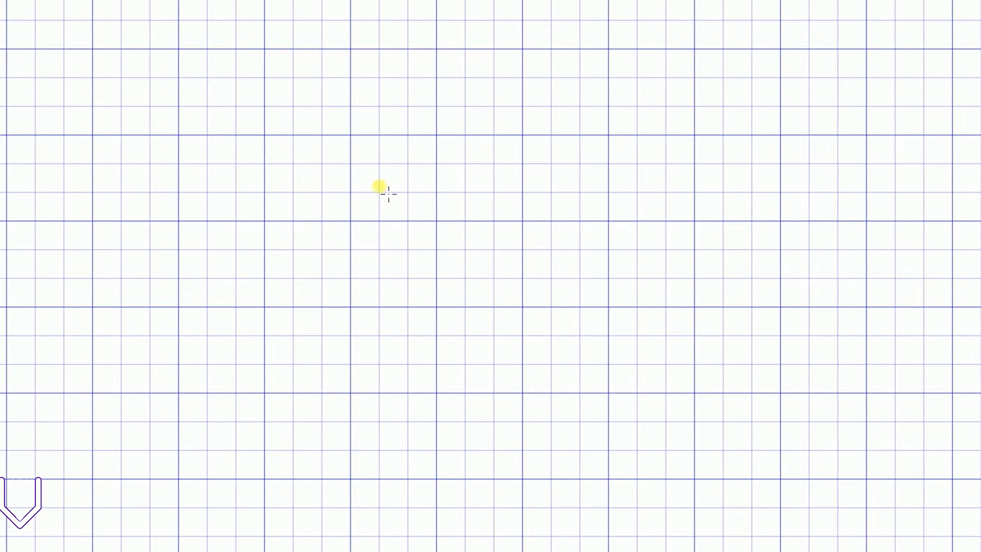
Draw a 60 px circle aligned to the grid and duplicate it downward twice to form a column of three touching circles
left_click_drag(405, 184, 431, 222)
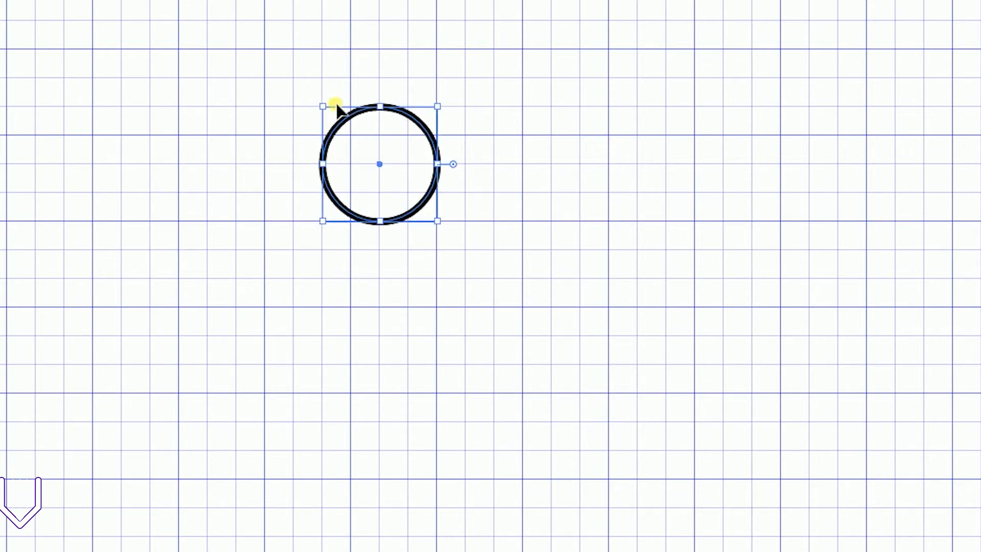
left_click_drag(323, 107, 358, 127)
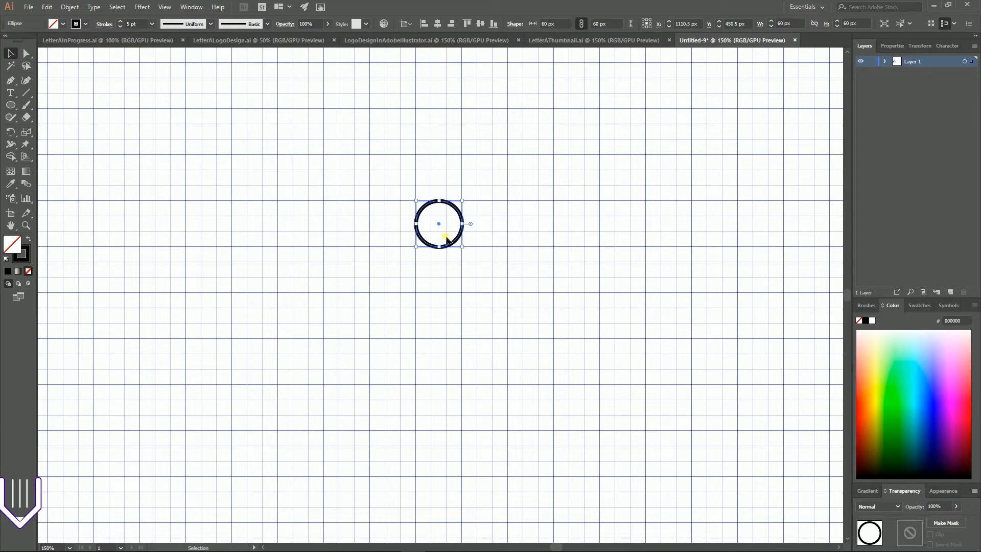
left_click_drag(457, 239, 457, 285)
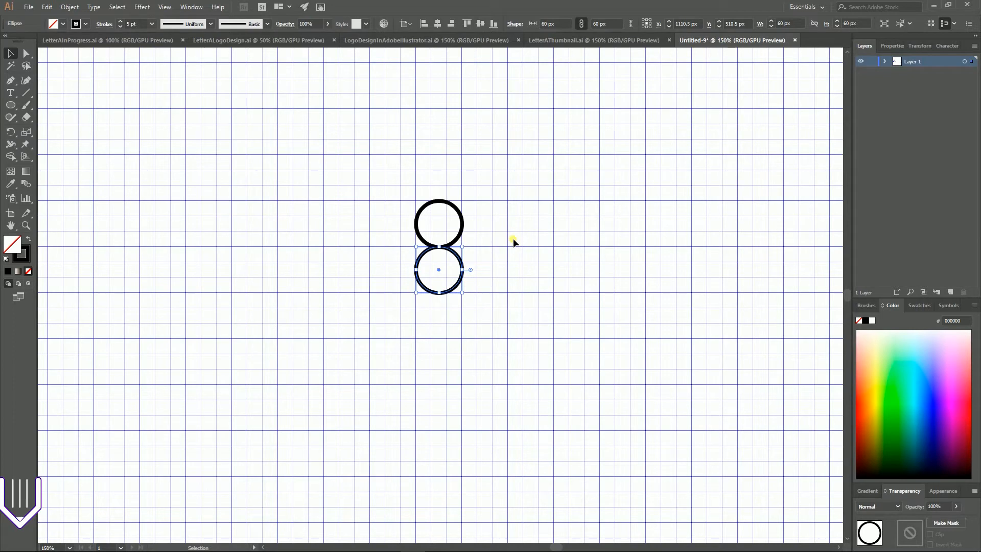
key("a")
key("ctrl+d")
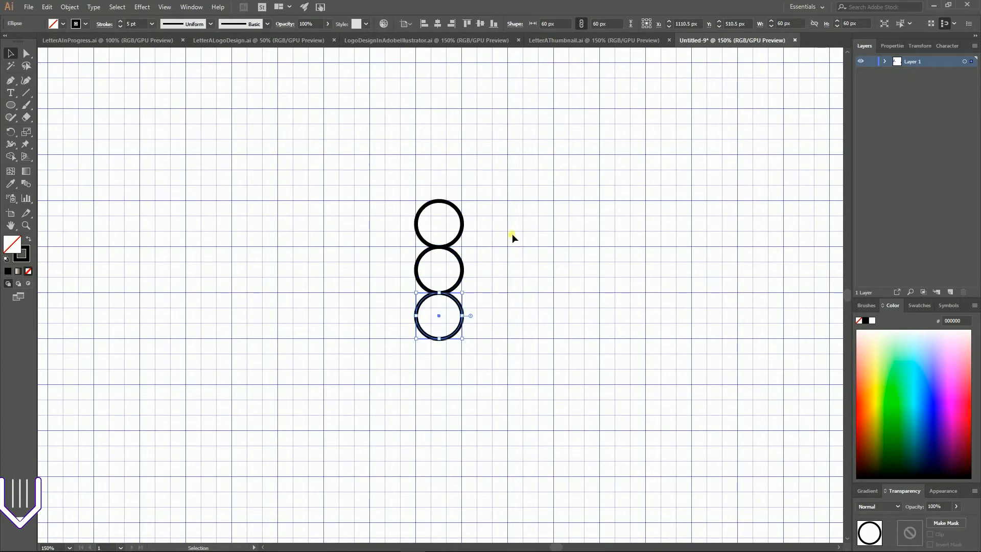
Duplicate the column of three circles to the right twice, making a 3 by 3 grid of touching circles, and deselect everything
key("v")
left_click_drag(499, 198, 372, 438)
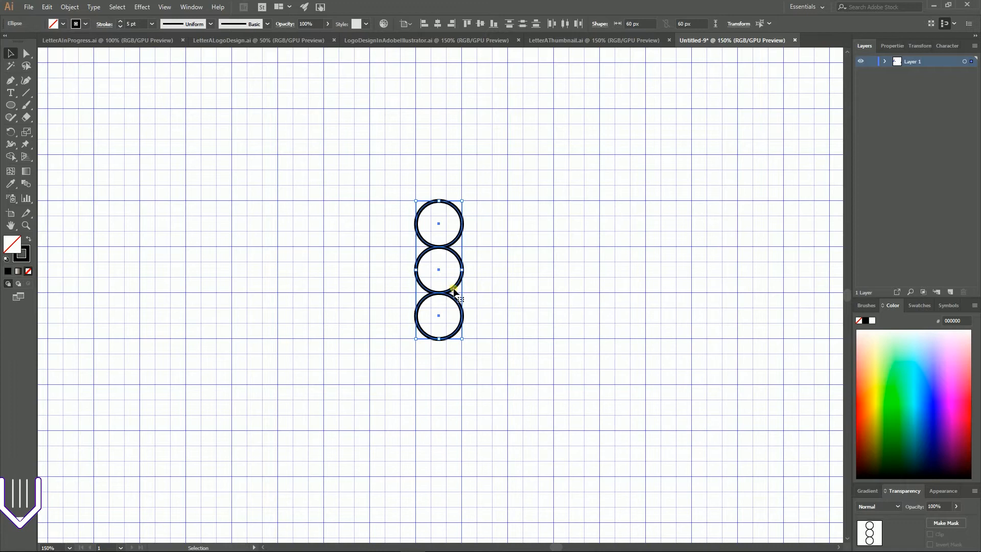
left_click_drag(454, 291, 497, 285)
key("a")
key("v")
key("ctrl+d")
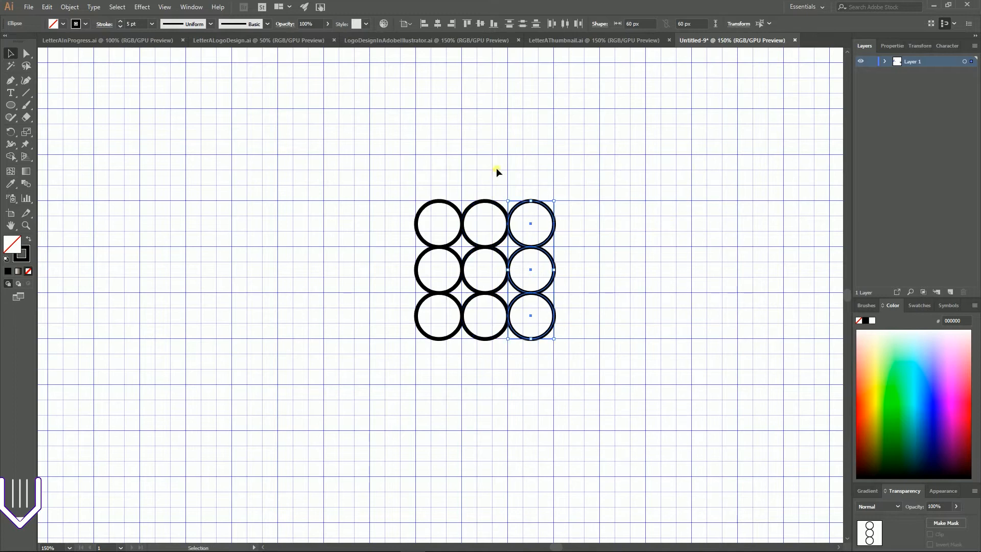
left_click(350, 151)
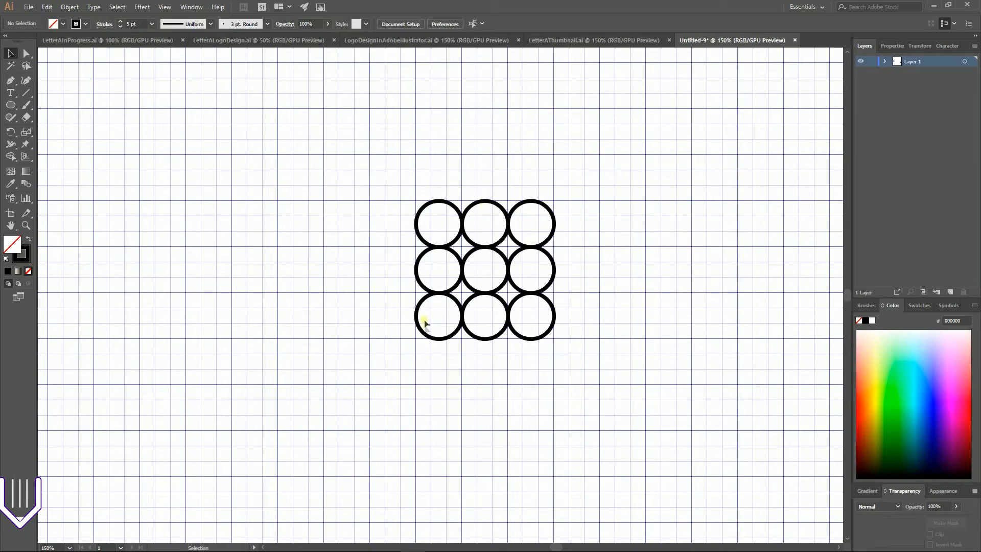
Connect the bottom-left and top-middle circles with the Metaball (Arc) script, using a center angle of 50
left_click(449, 296)
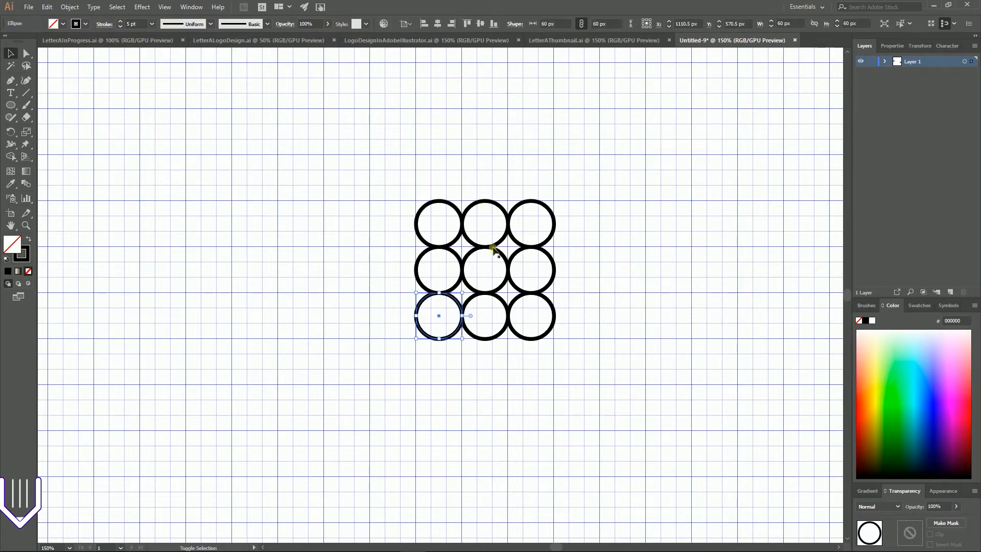
left_click(470, 207, "shift")
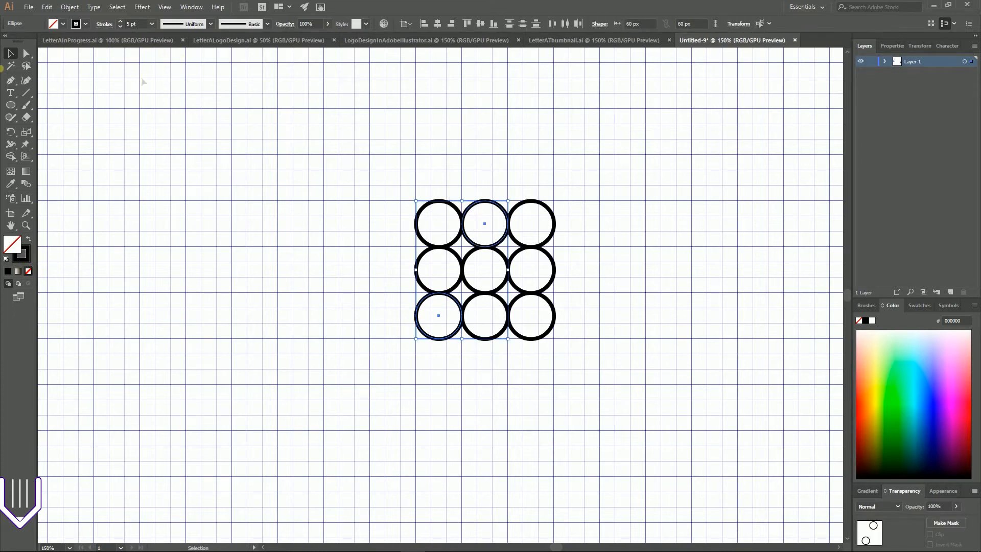
left_click(29, 7)
mouse_move(88, 225)
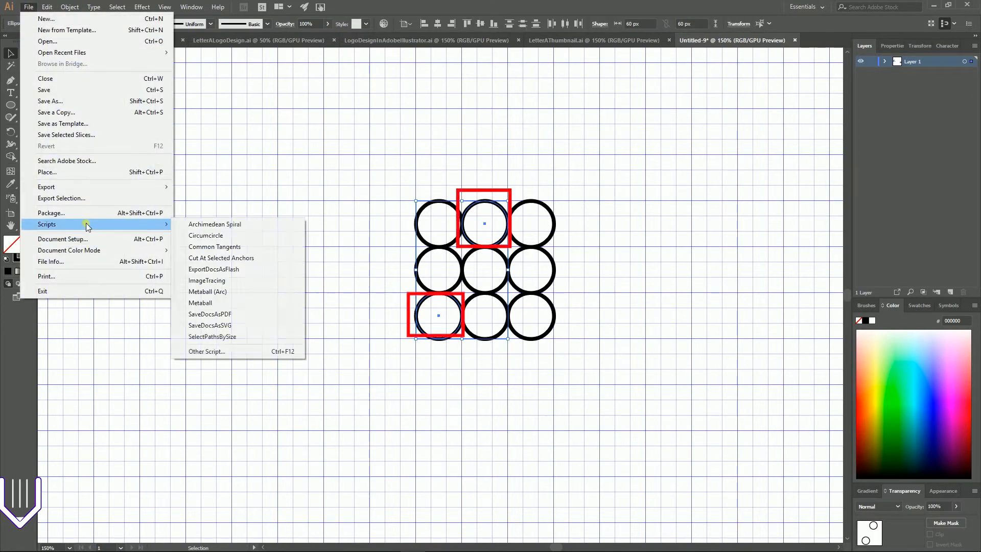
left_click(217, 292)
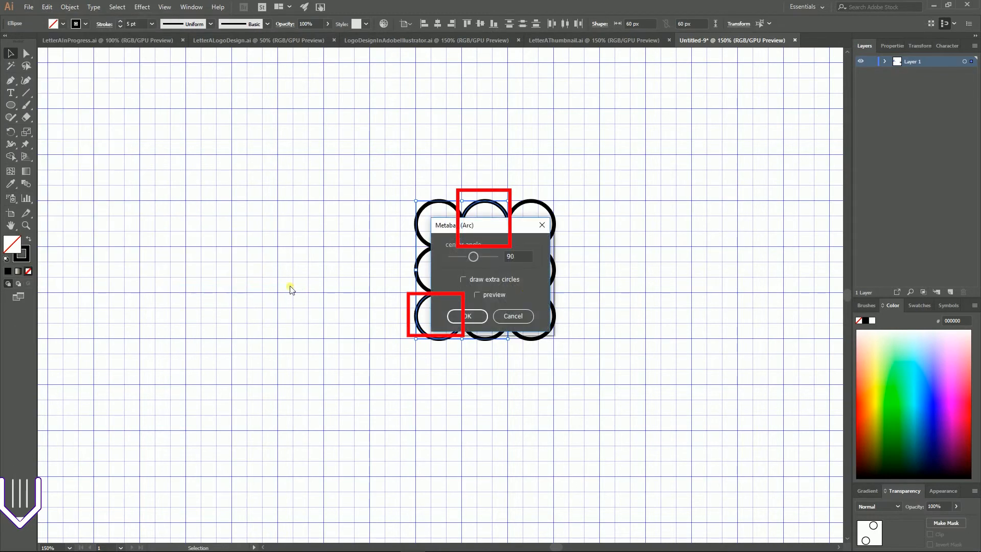
double_click(502, 256)
type("5")
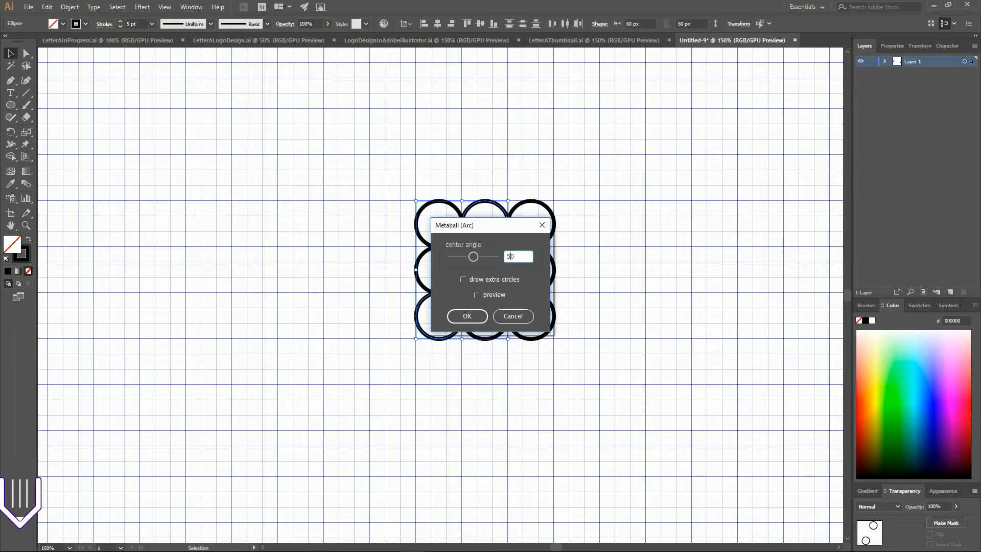
left_click(477, 294)
left_click_drag(482, 226, 681, 212)
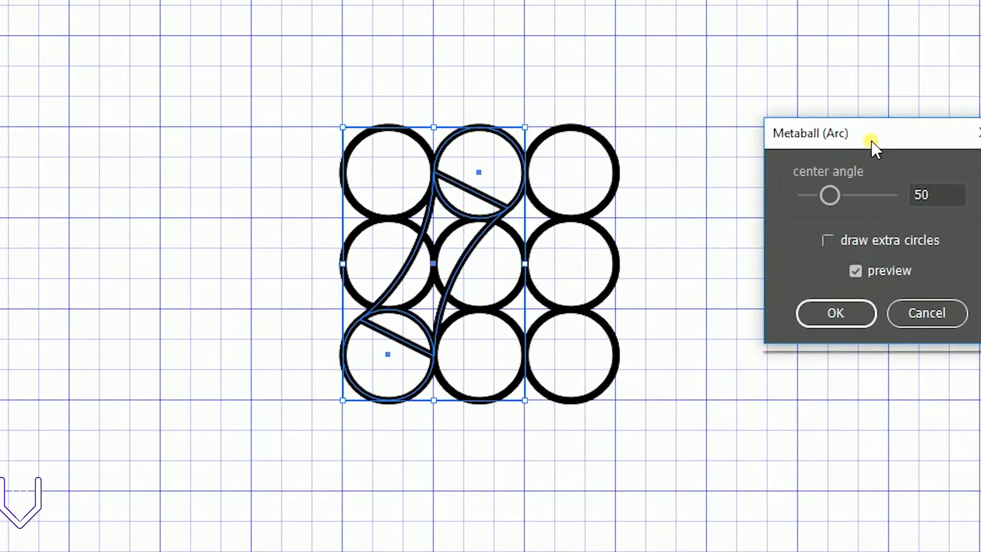
left_click(842, 311)
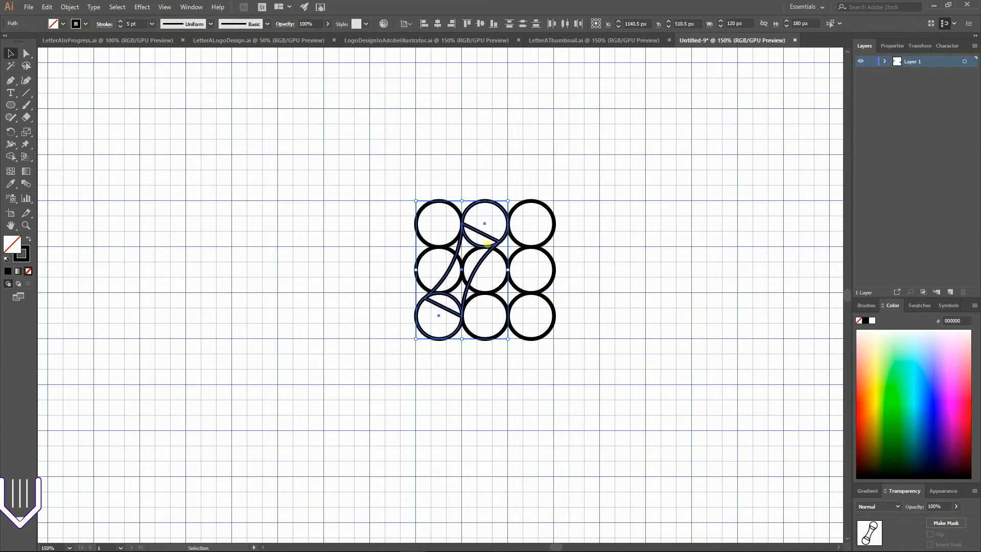
Unite the two circles and their connecting shape into a single dumbbell outline with Pathfinder
left_click(891, 46)
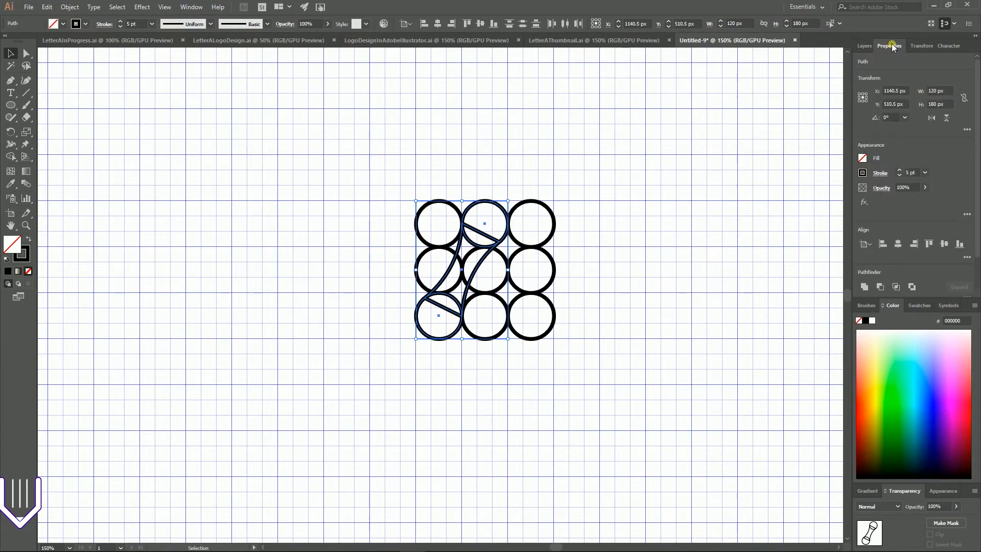
left_click(862, 287)
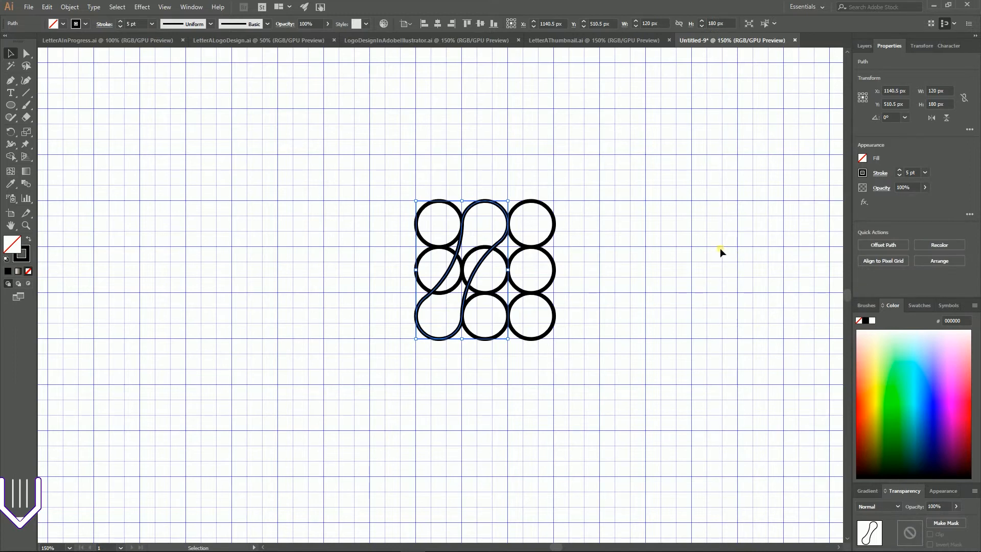
Delete all leftover grid circles around the dumbbell except the bottom-right one
left_click(541, 292)
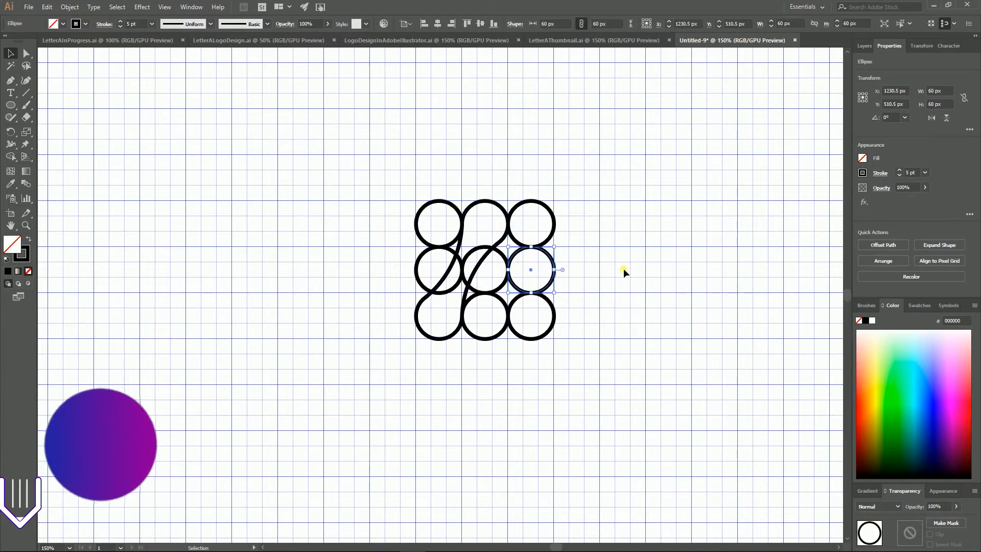
key("Delete")
left_click(493, 275)
key("Delete")
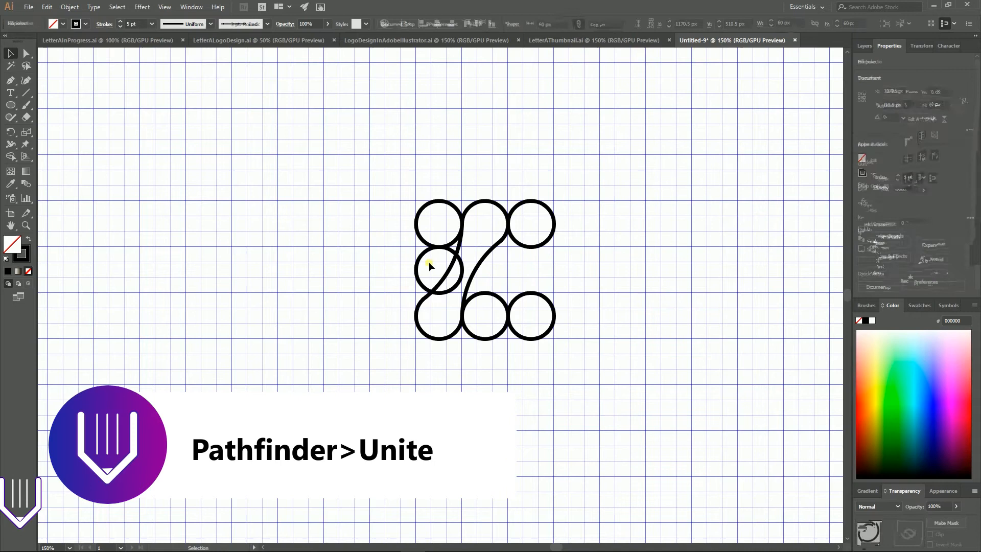
left_click(425, 249)
key("Delete")
left_click(416, 220)
key("Delete")
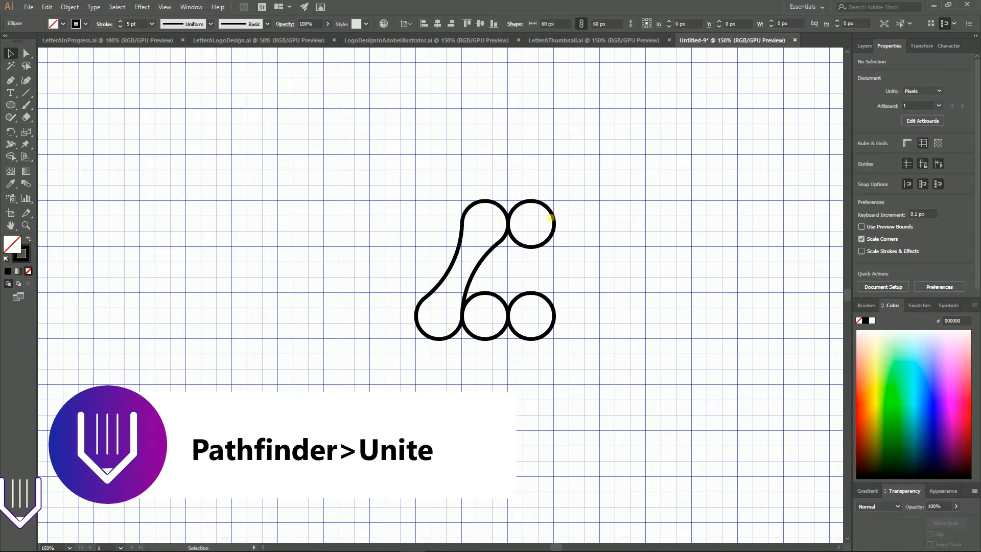
left_click(548, 212)
key("Delete")
left_click(501, 297)
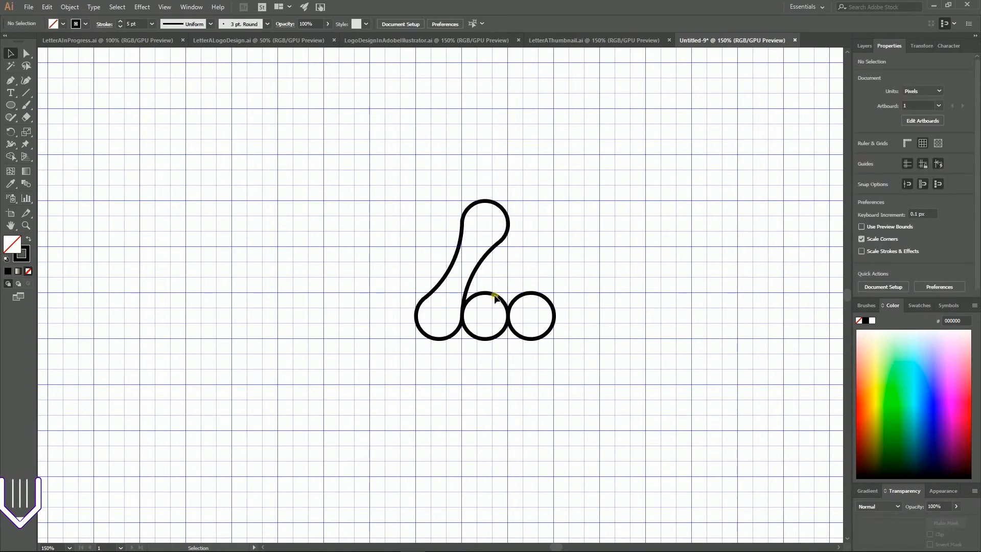
key("Delete")
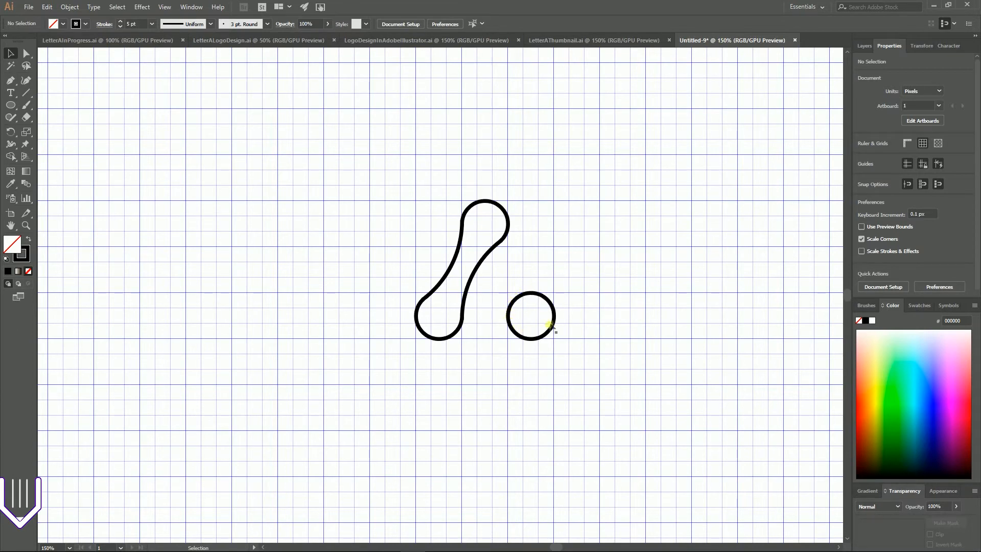
Swap fill and stroke on the dumbbell and the remaining circle to make both solid black without an outline, and deselect them
left_click_drag(597, 179, 399, 372)
left_click(29, 239)
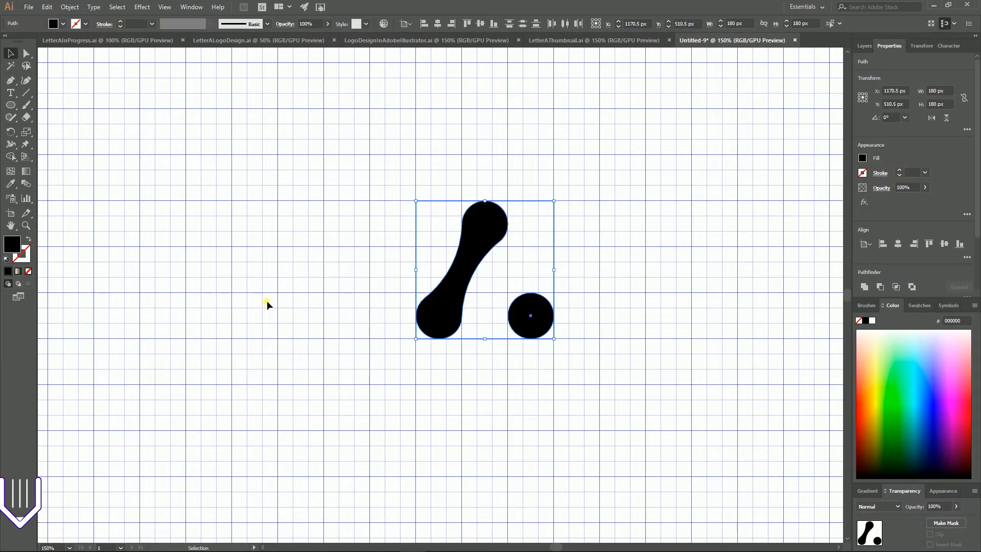
left_click(267, 300)
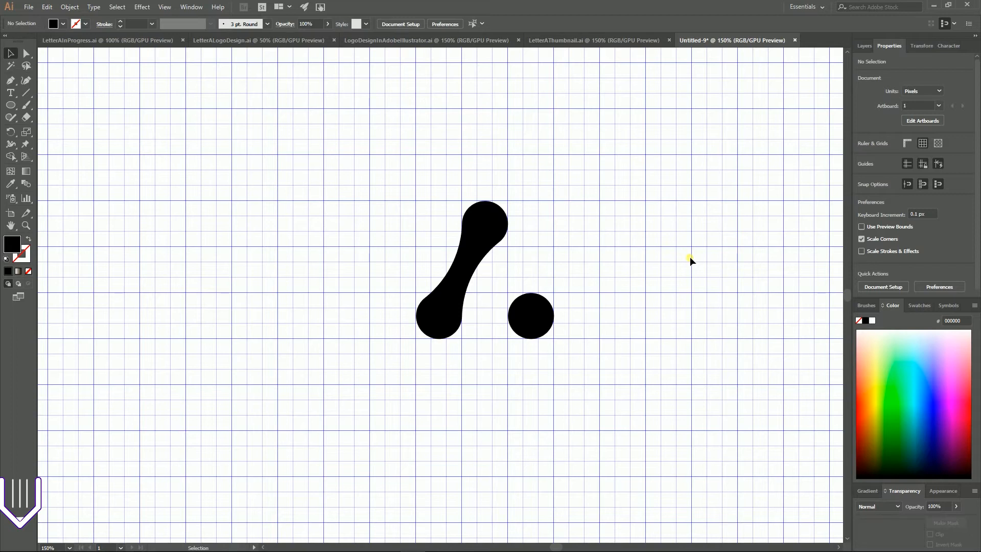
left_click_drag(532, 313, 493, 277)
left_click(532, 254)
left_click(482, 282)
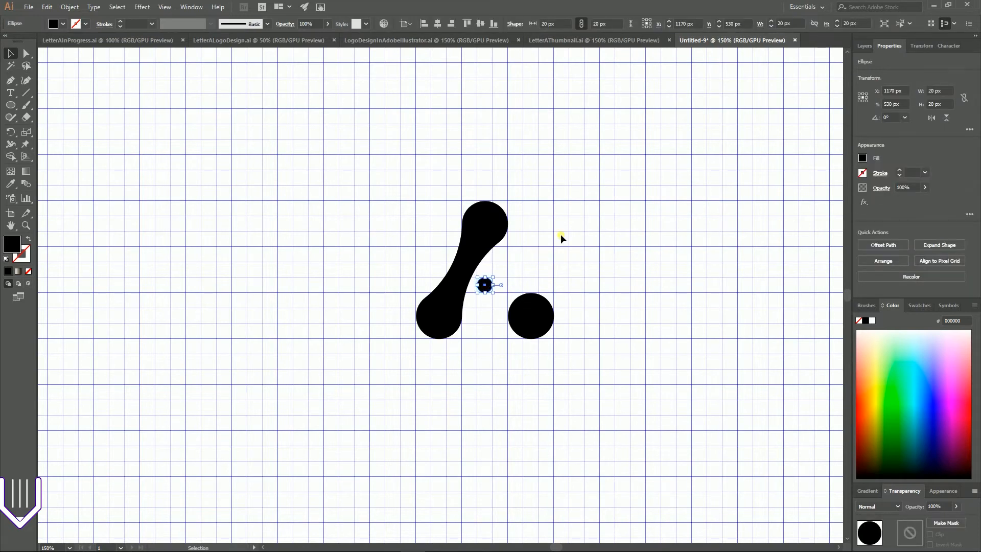
key("Delete")
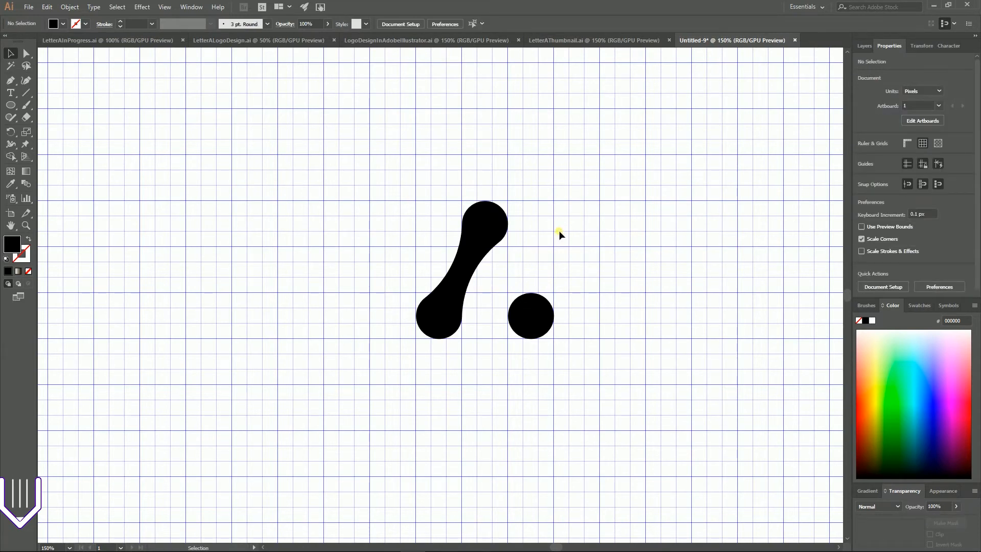
Copy the column of four colour circles from LetterAInProgress.ai into the untitled logo document and enlarge the circles to 210 px each
left_click_drag(367, 149, 736, 429)
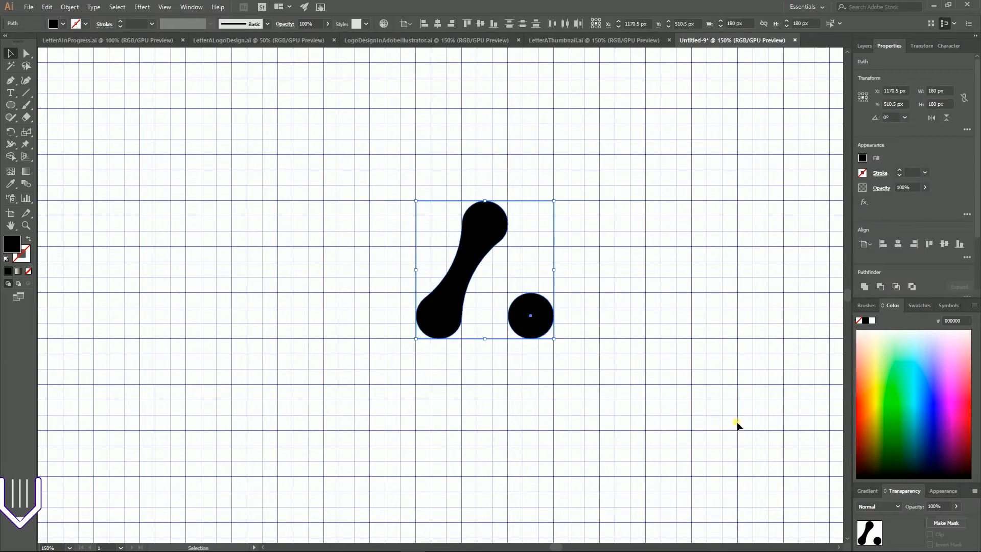
key("a")
key("ctrl+minus")
key("ctrl+minus")
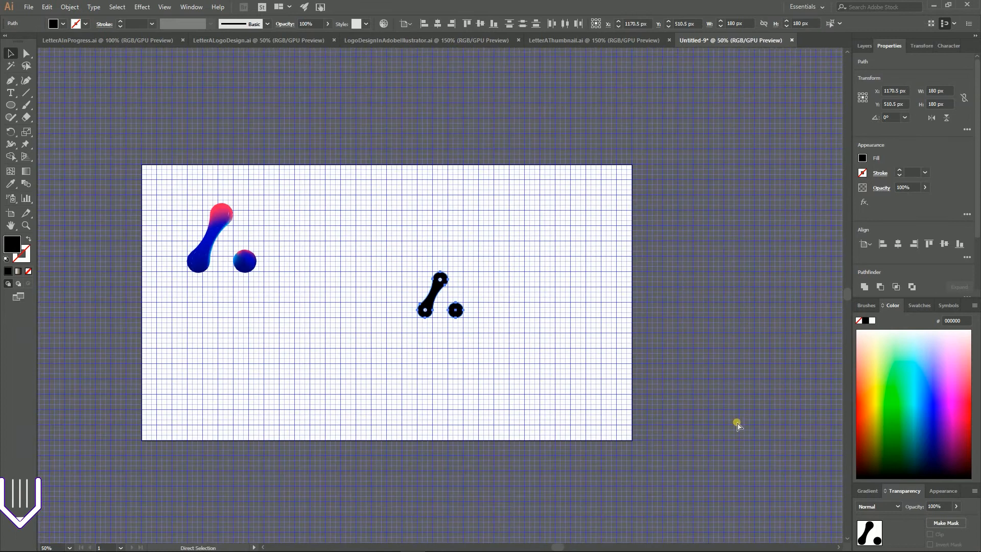
key("v")
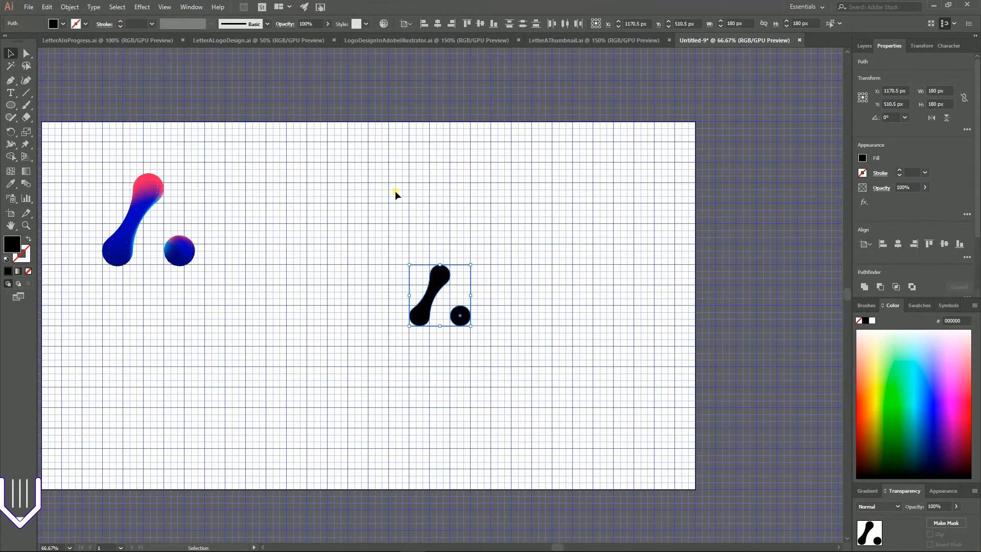
left_click(400, 40)
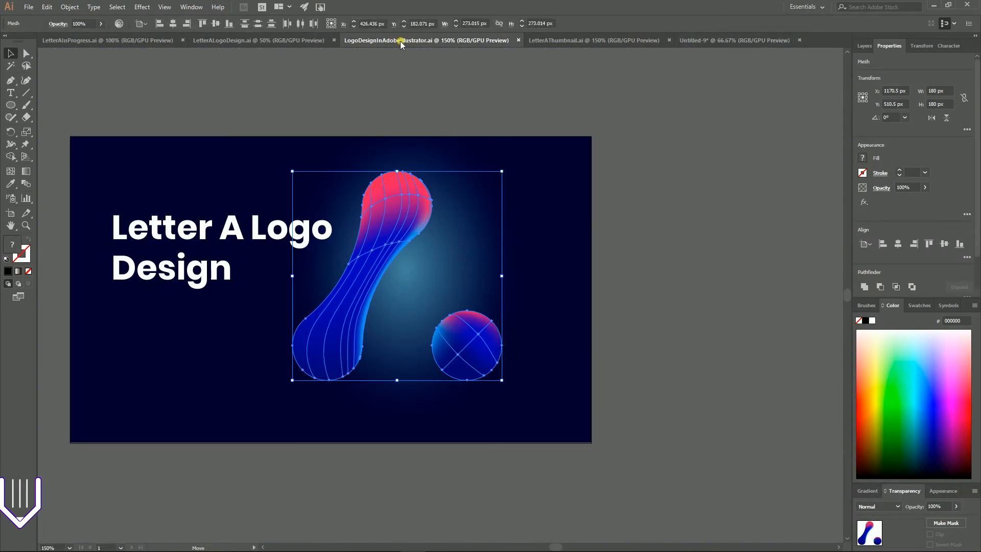
left_click(258, 40)
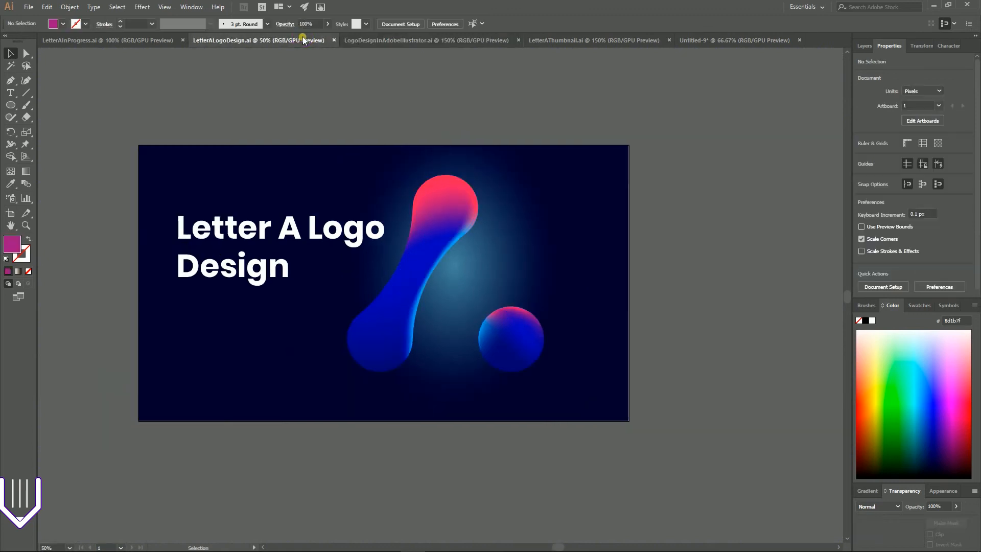
left_click(70, 40)
left_click_drag(159, 184, 217, 379)
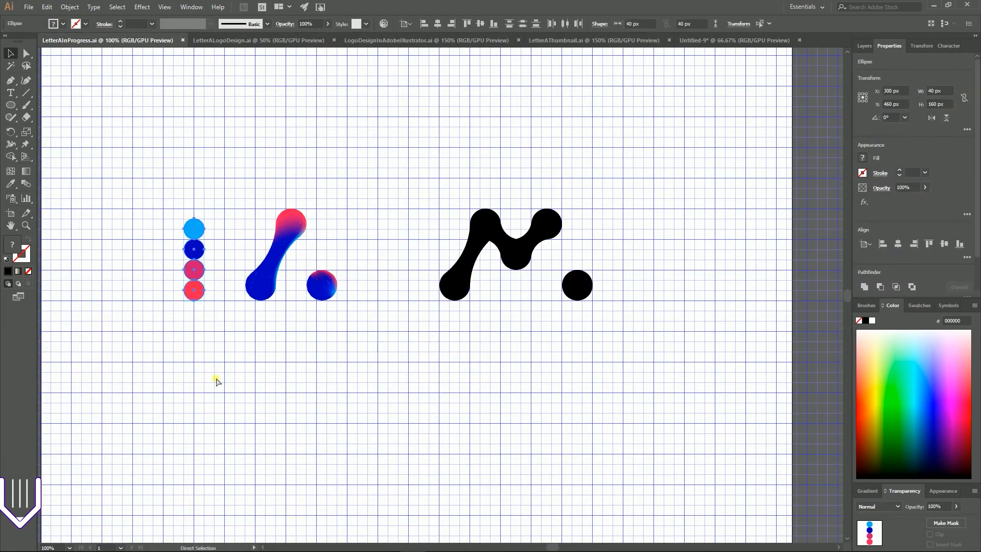
left_click(710, 41)
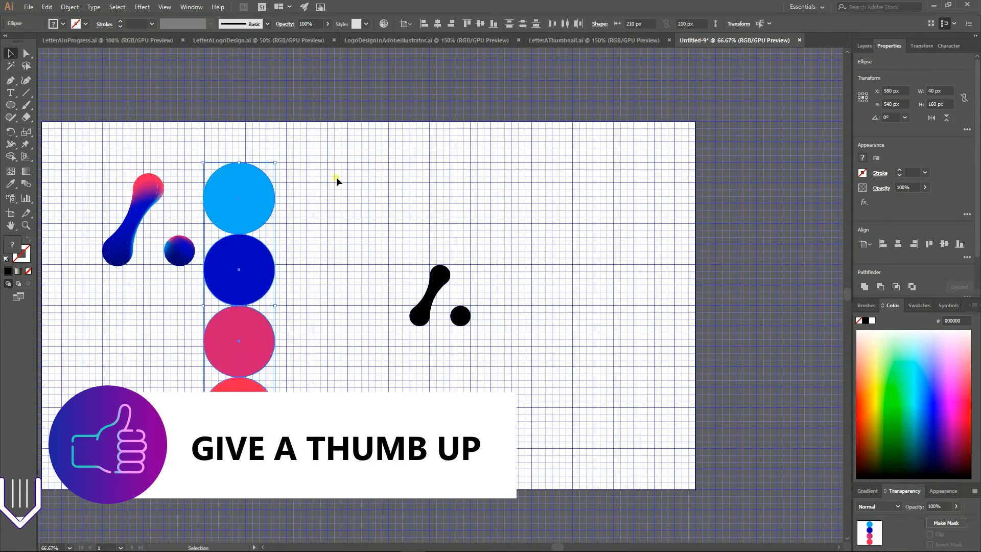
Scale the dumbbell and the circle up together proportionally from their centre to about 819 px wide and high
left_click_drag(365, 191, 485, 347)
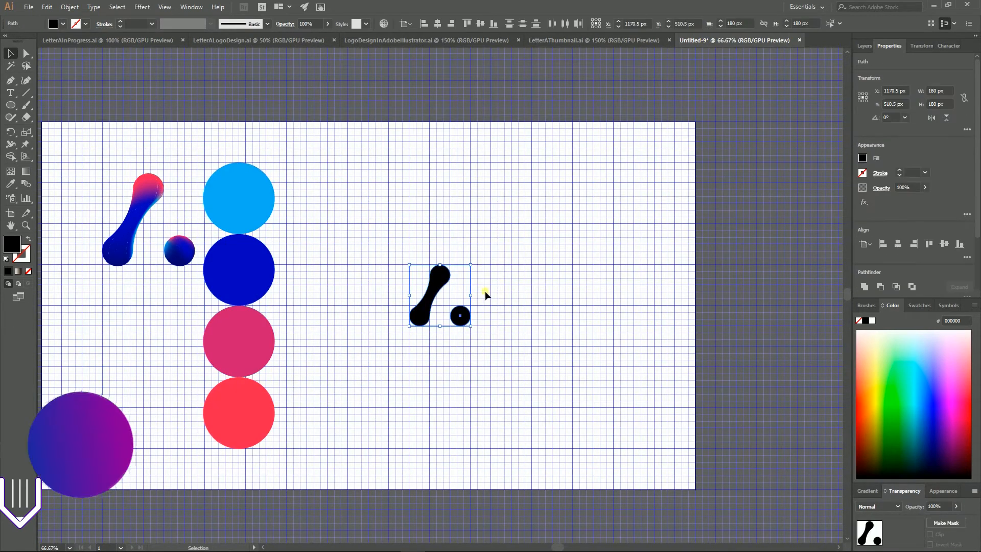
left_click_drag(472, 263, 582, 153)
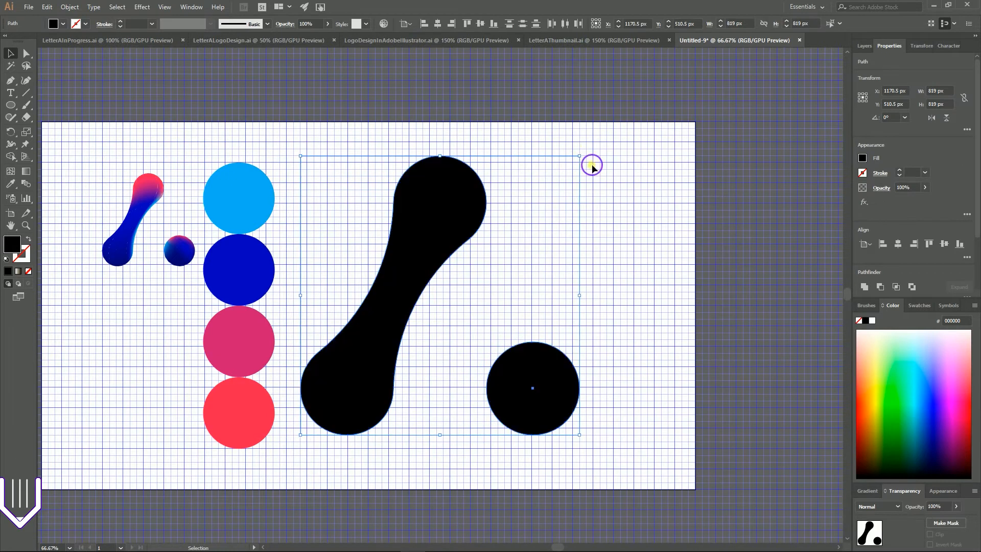
left_click(591, 164)
Create a gradient mesh with 1 row and 2 columns on the dumbbell, and colour it with the sampled dark blue circle
left_click(427, 214)
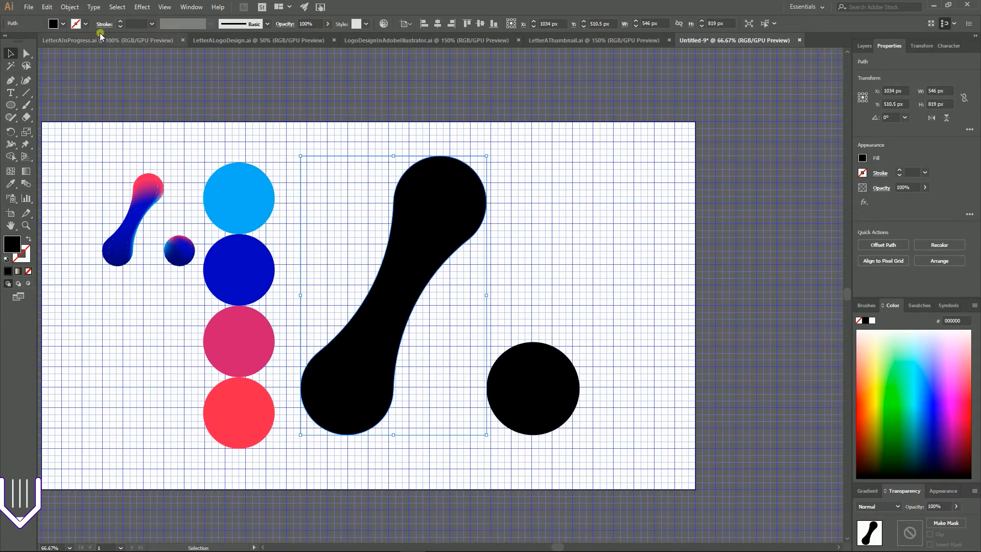
left_click(66, 8)
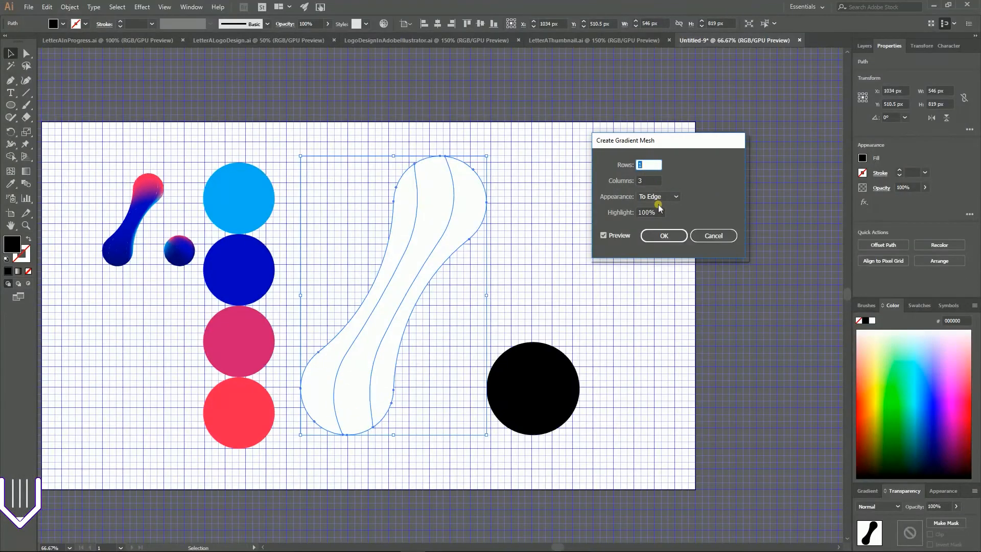
key("Tab")
key("Down")
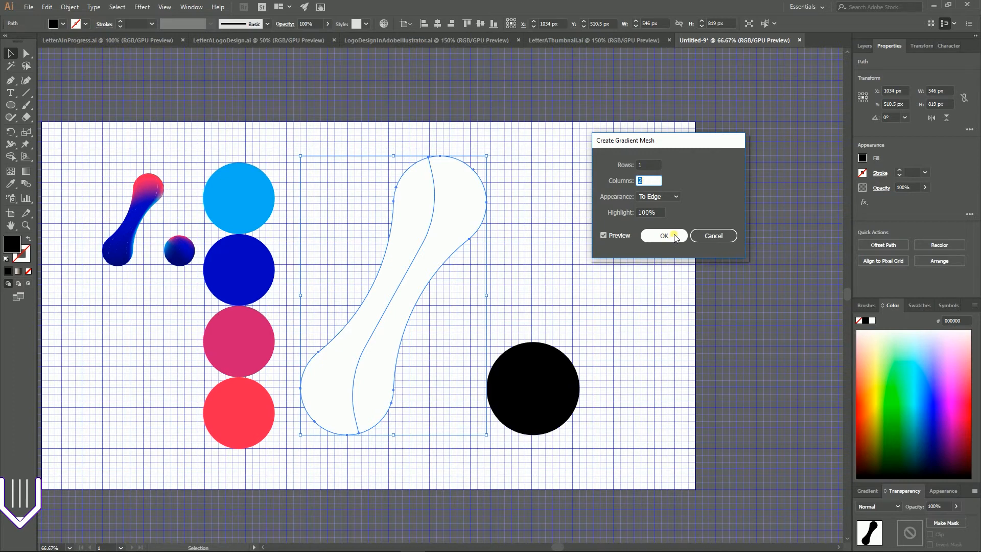
left_click(673, 234)
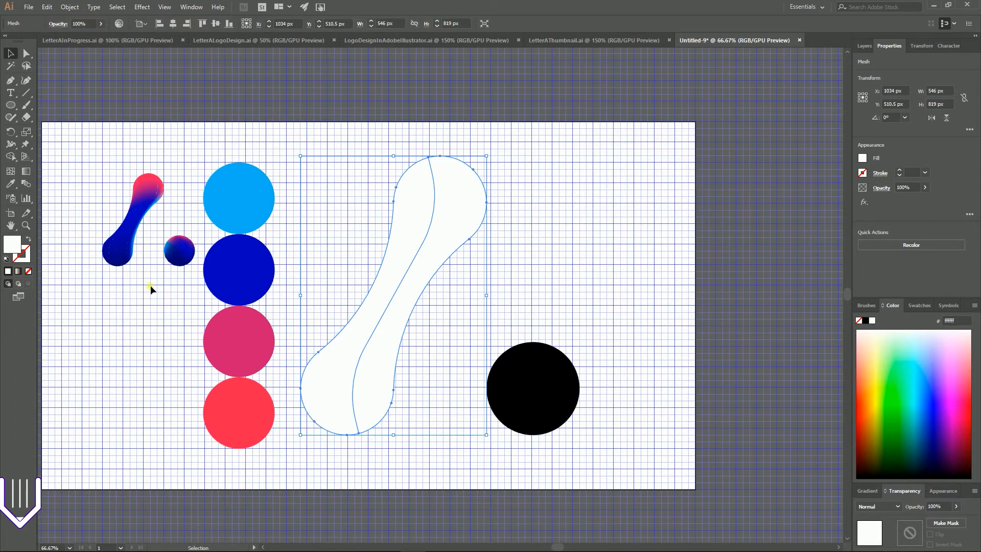
key("i")
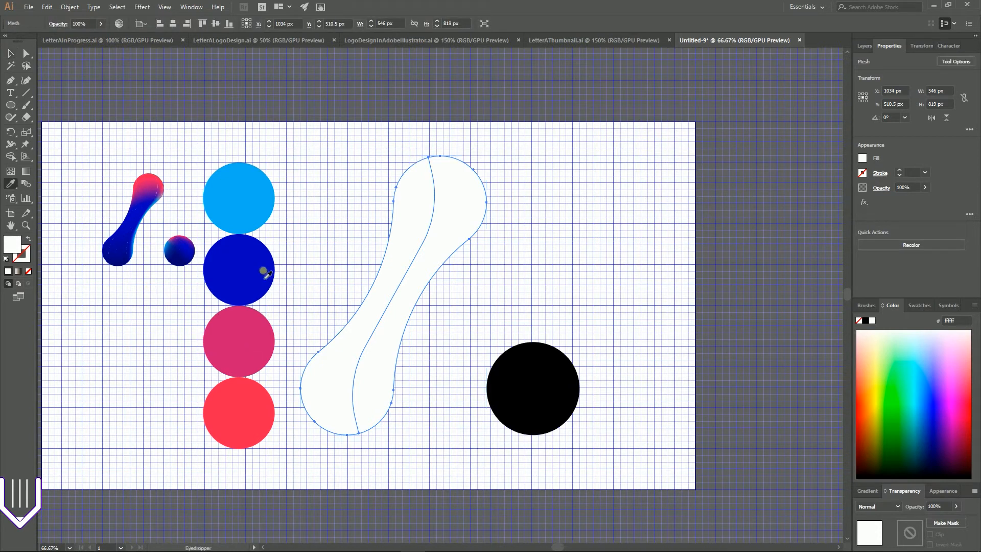
left_click(260, 266)
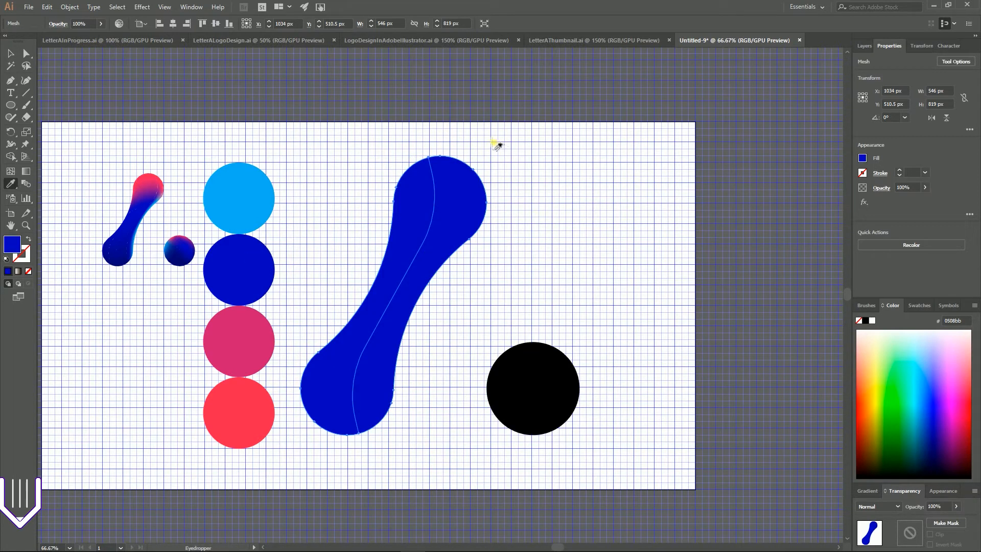
Select the mesh points around the dumbbell's top end with the Lasso and colour them with the sampled pink circle
left_click(27, 66)
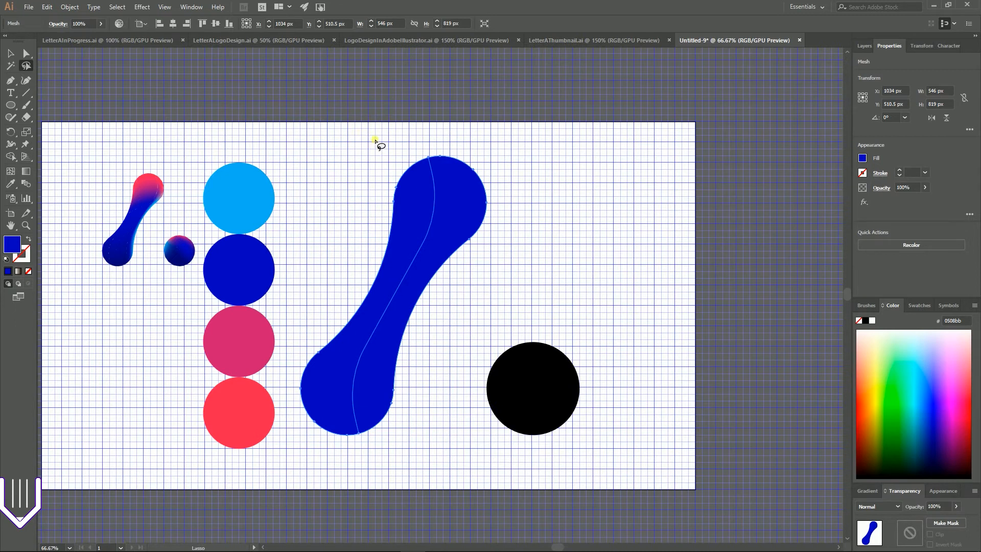
mouse_move(374, 139)
left_mouse_down()
mouse_move(383, 202)
mouse_move(403, 217)
mouse_move(444, 180)
mouse_move(452, 256)
left_mouse_up()
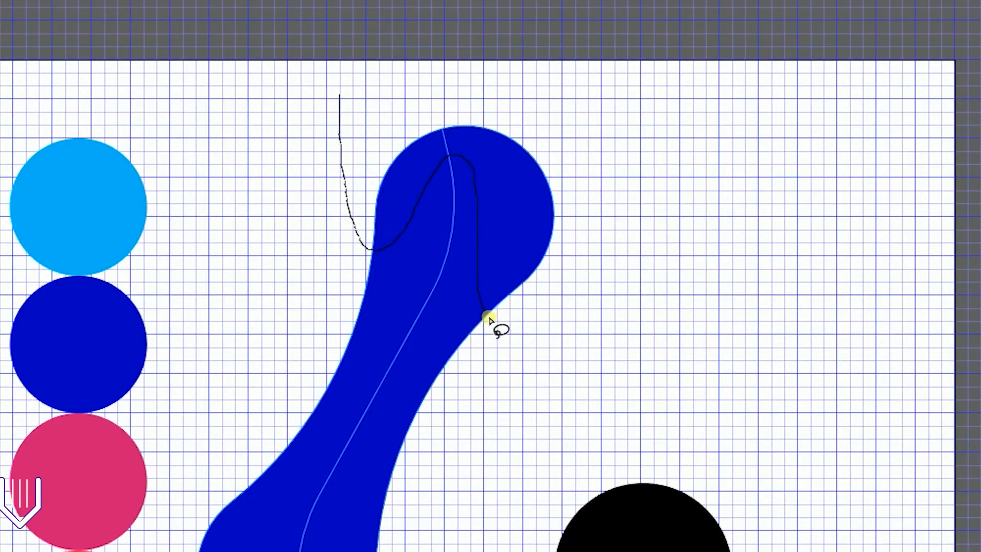
mouse_move(487, 318)
left_mouse_down()
mouse_move(622, 125)
mouse_move(512, 30)
mouse_move(346, 98)
left_mouse_up()
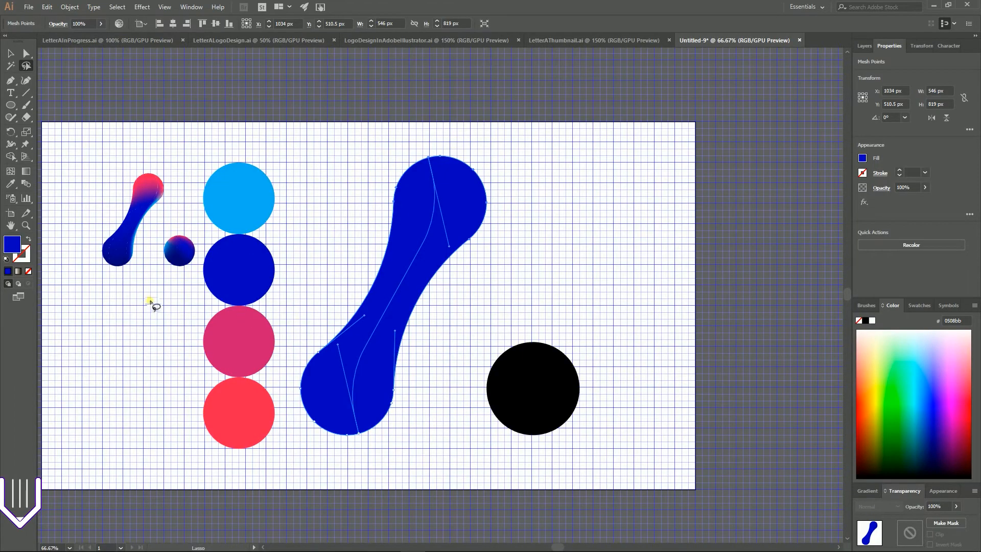
key("i")
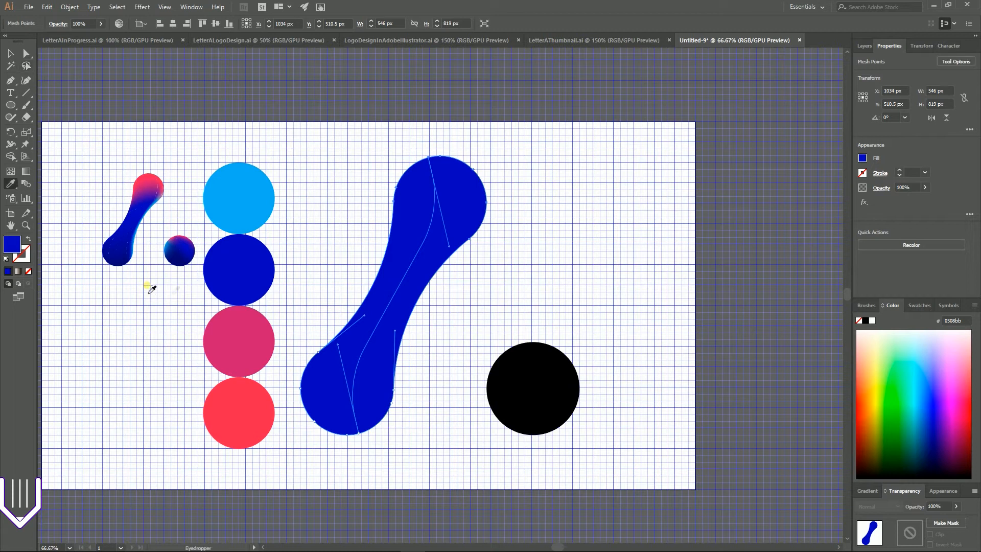
left_click(245, 349)
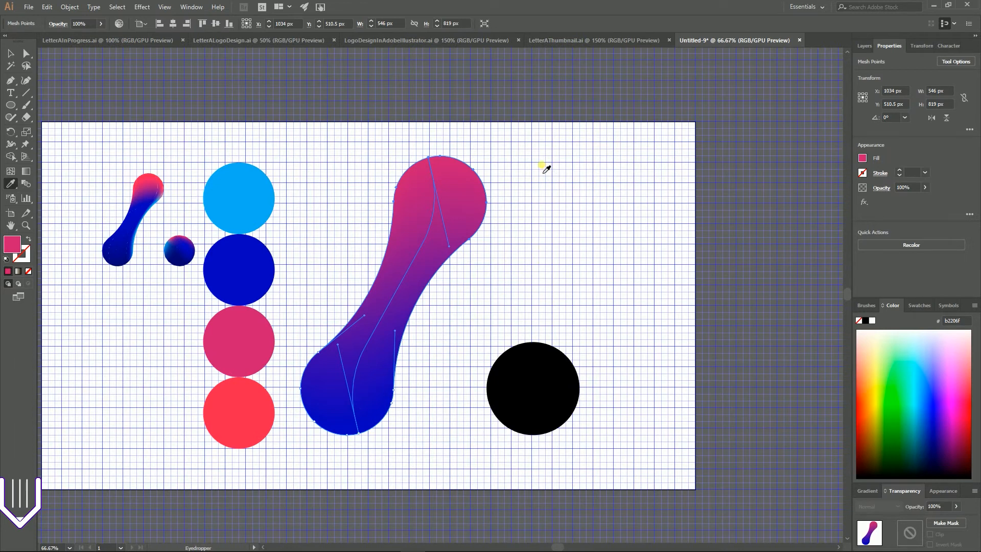
Try to select the mesh points along the right edge of the dumbbell
left_click(469, 239, "ctrl")
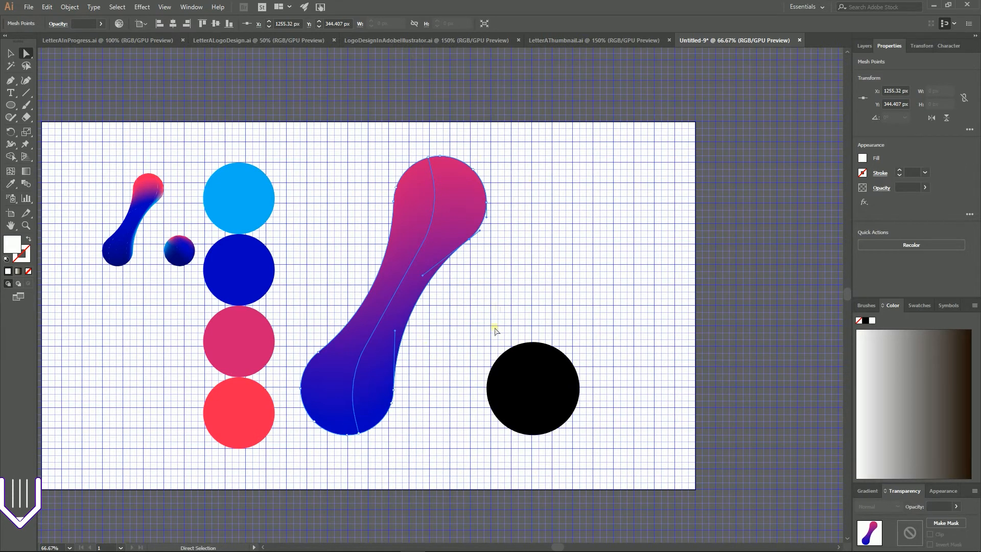
left_click(395, 390, "ctrl")
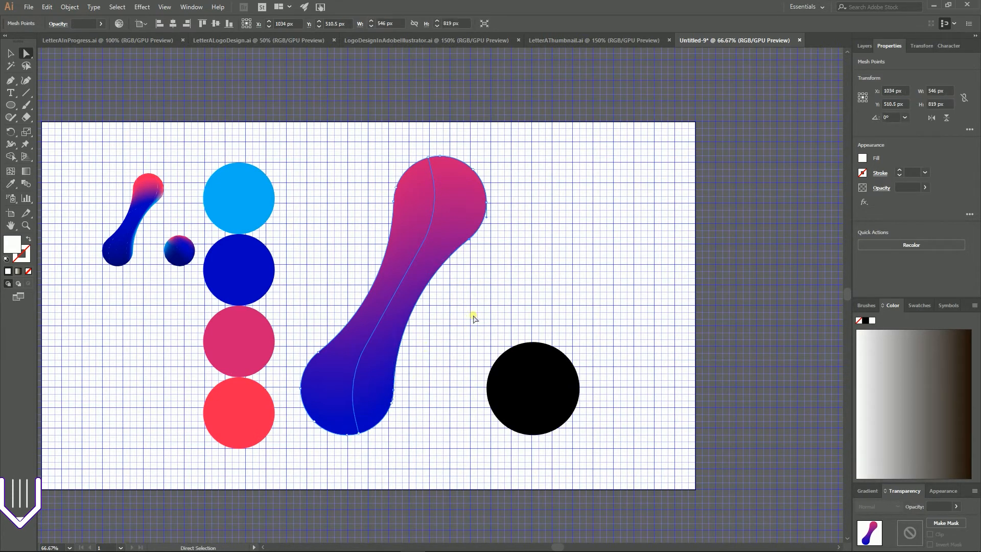
scroll(483, 250, "up", 2)
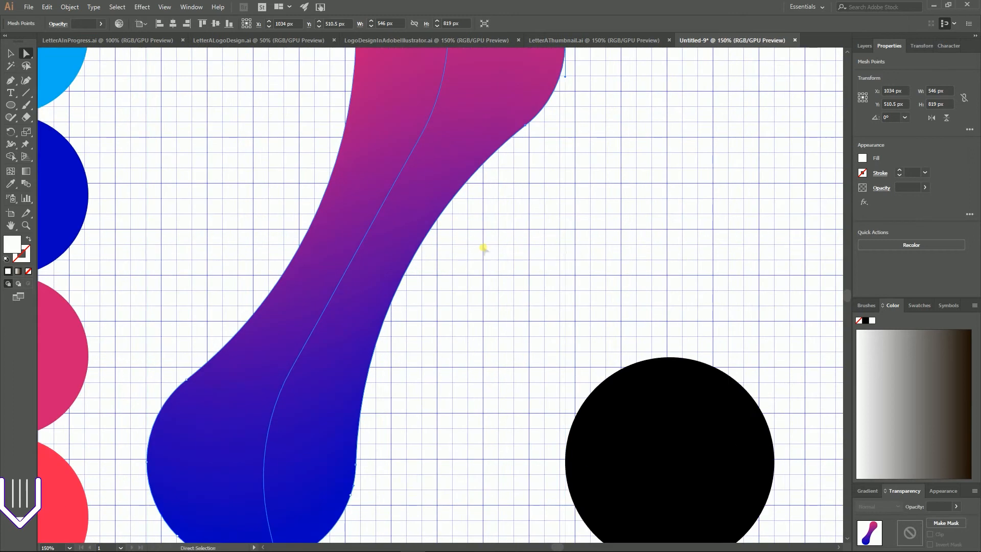
scroll(484, 250, "up", 2)
Set Layer 1's highlight color to Green
key("v")
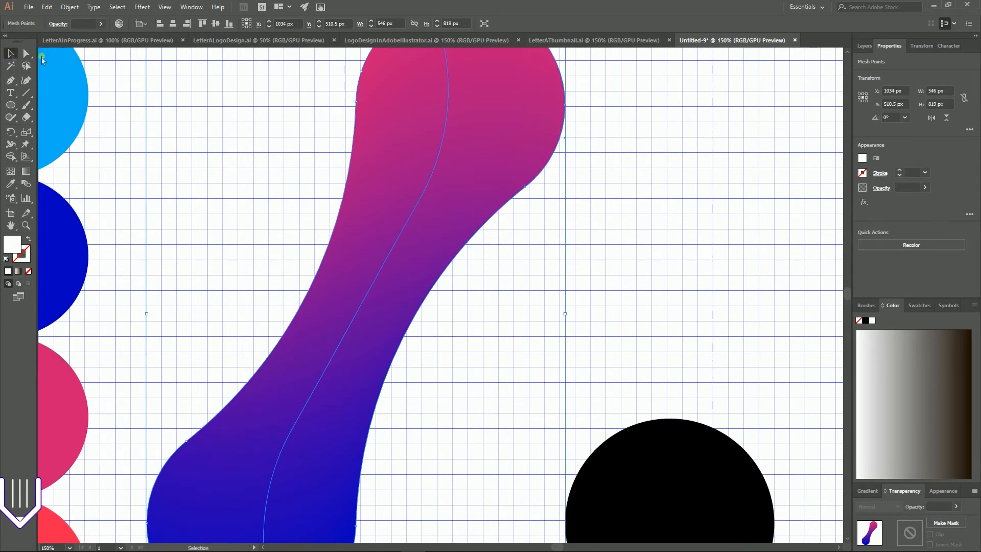
left_click(866, 47)
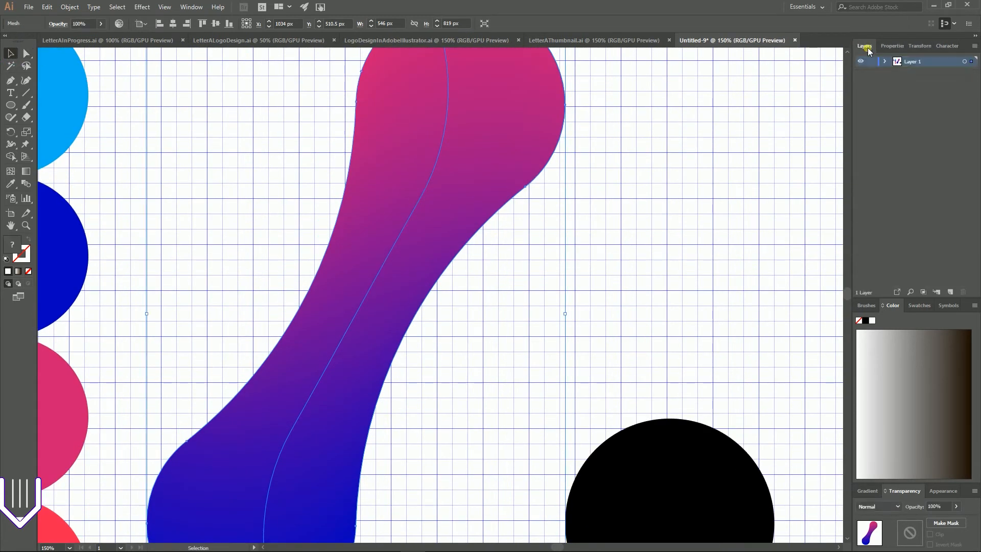
double_click(897, 62)
left_click(479, 256)
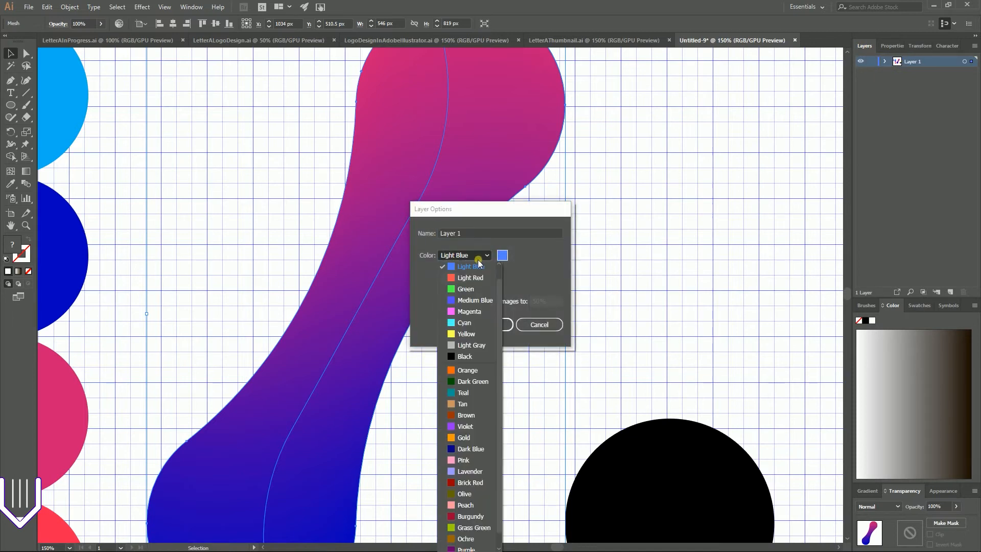
left_click(460, 289)
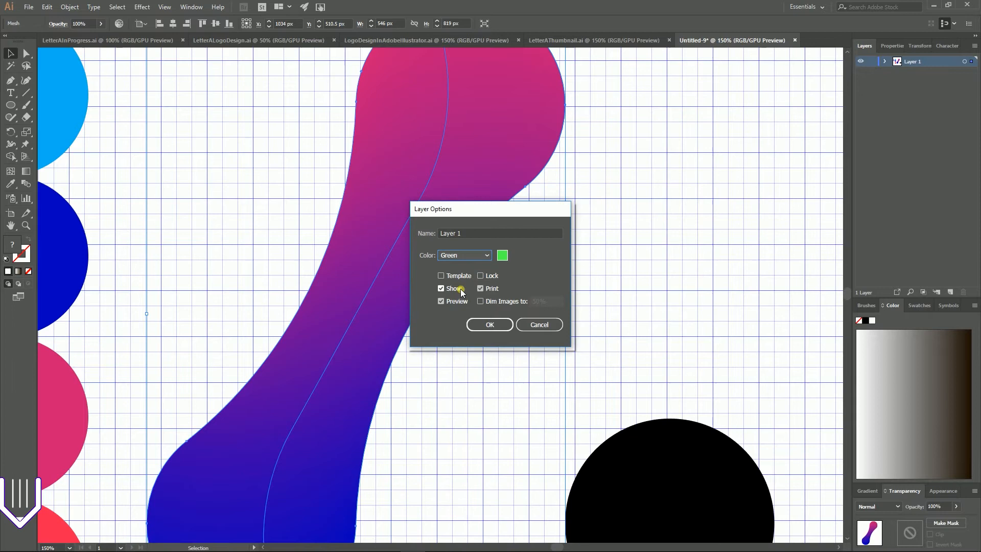
left_click(488, 326)
scroll(617, 272, "down", 3)
scroll(617, 270, "up", 2)
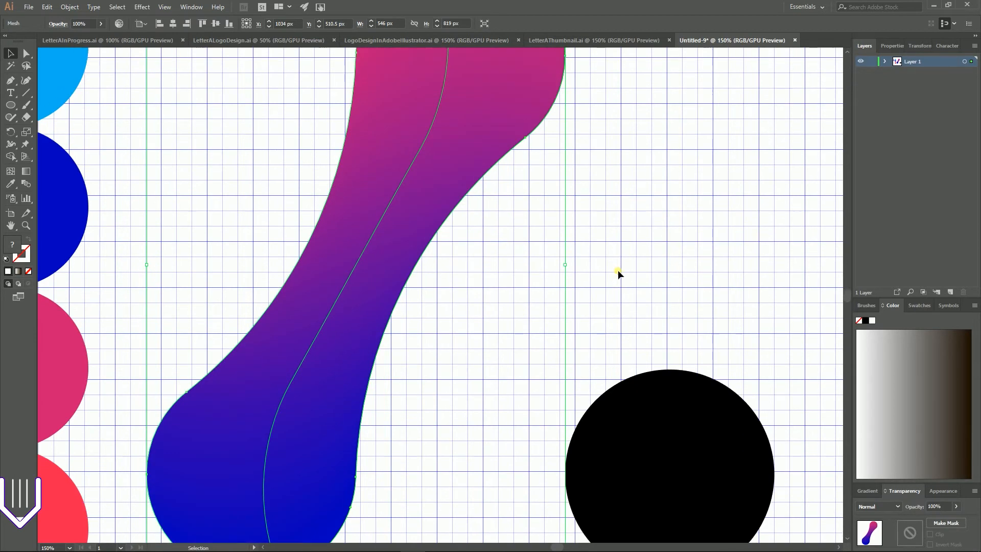
Set Layer 1's highlight color to Gold and deselect the artwork
double_click(897, 62)
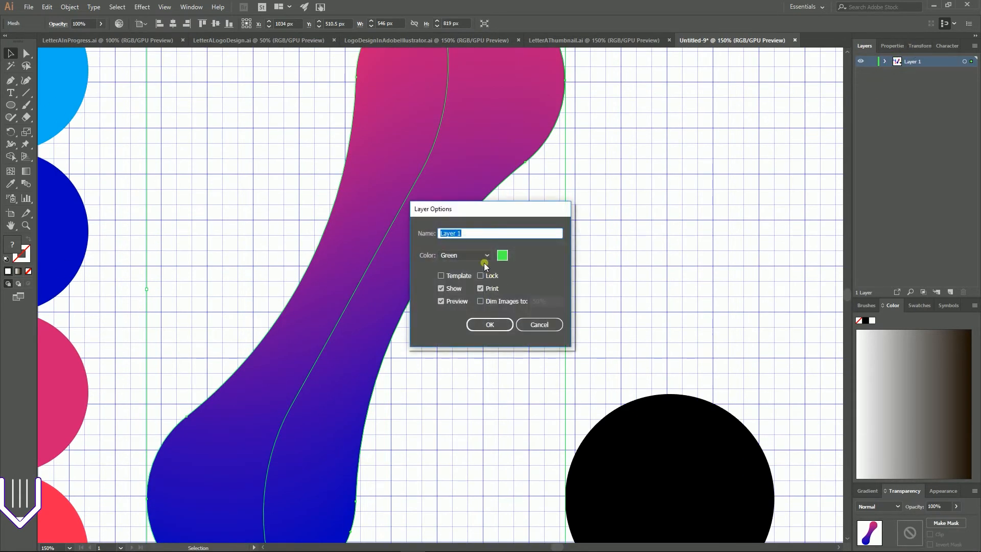
left_click(463, 255)
left_click(461, 422)
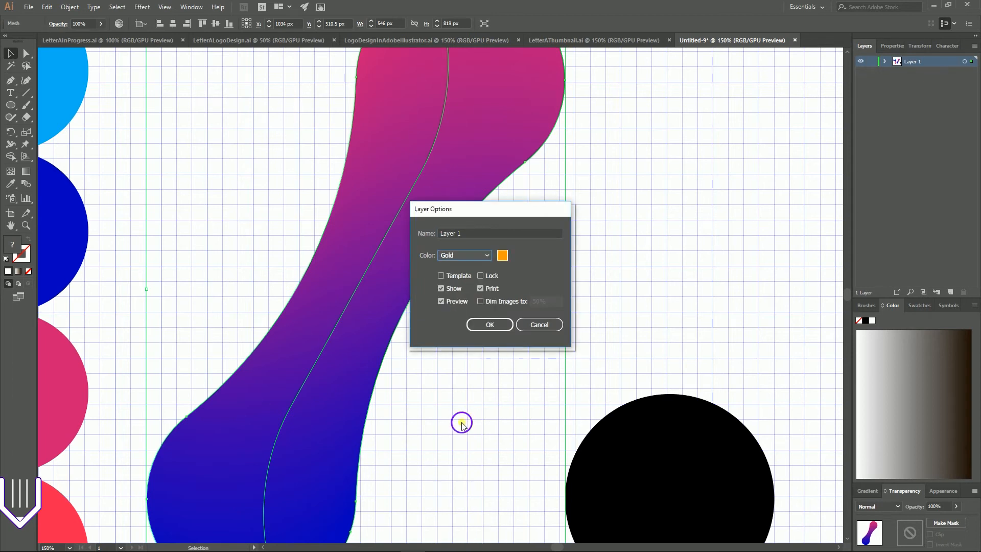
left_click(491, 325)
left_click(551, 272)
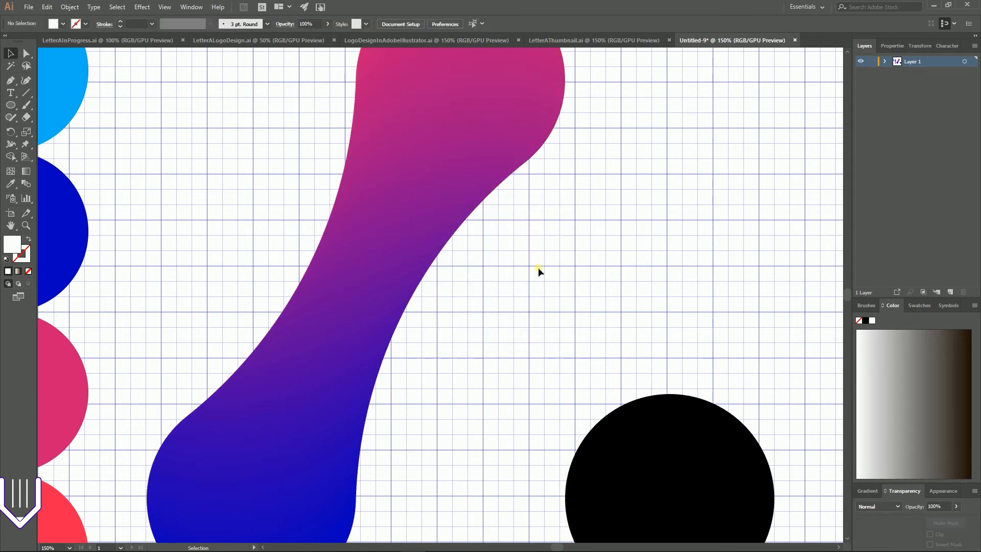
Try to color the mesh points along the dumbbell's right edge with the sampled light blue circle
key("a")
scroll(345, 174, "down", 2)
left_click(525, 113)
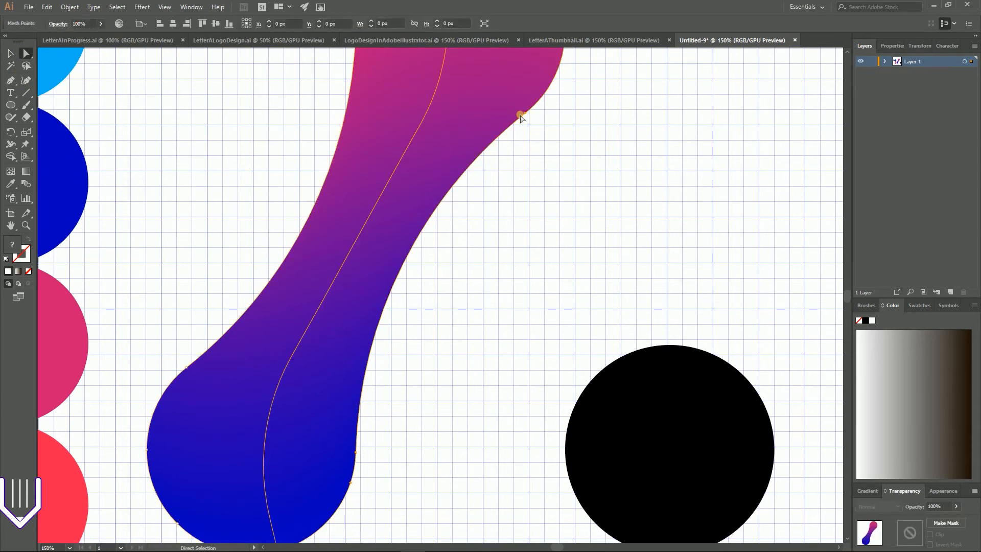
left_click(369, 432)
left_click(387, 460)
scroll(653, 138, "up", 3)
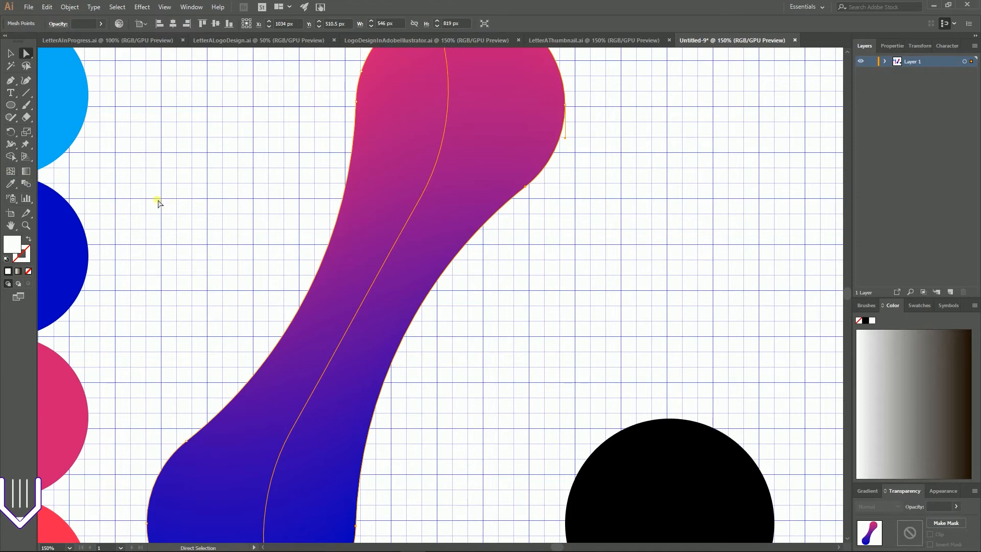
left_click_drag(183, 284, 272, 347)
left_click(124, 128)
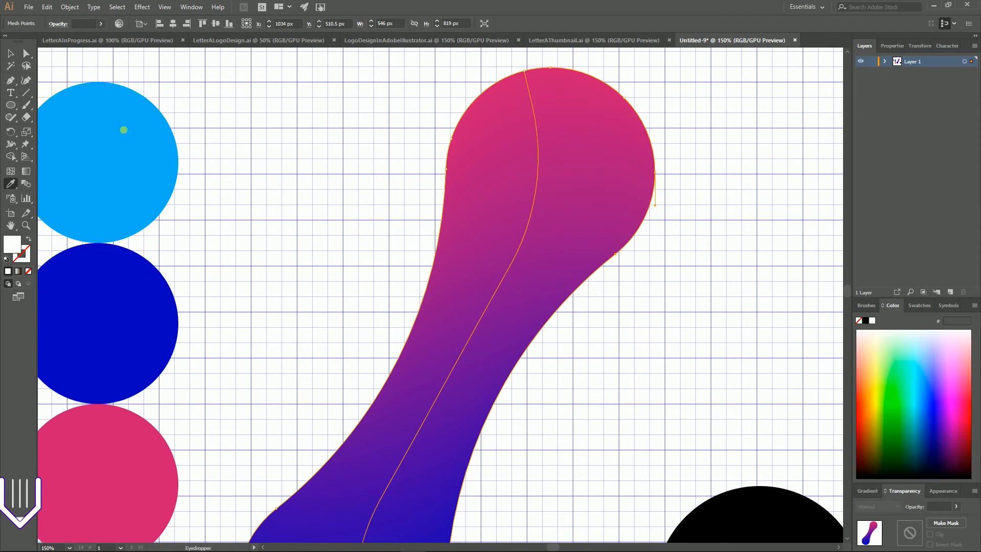
Examine the fill color of the light blue circle in the Color Picker
double_click(17, 243)
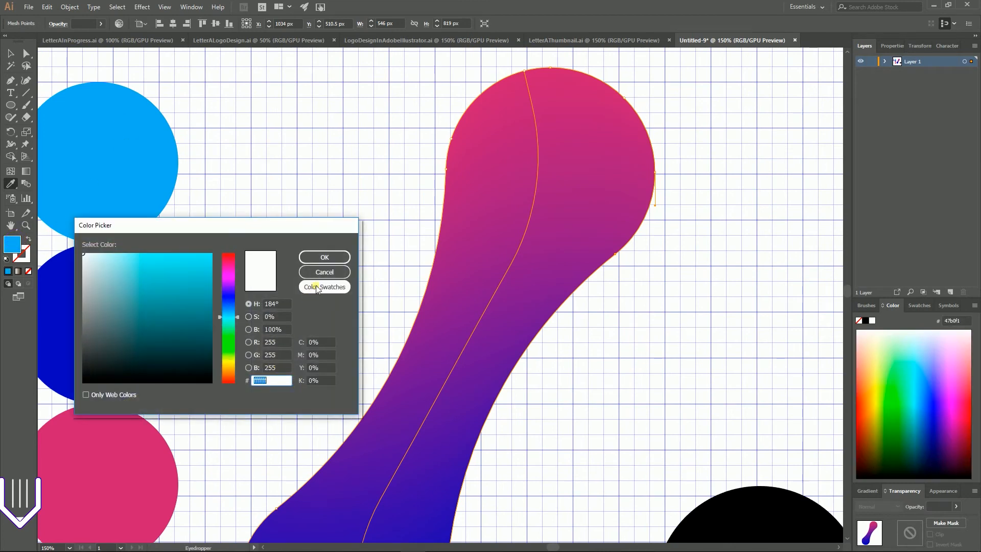
left_click(324, 271)
left_click(10, 53)
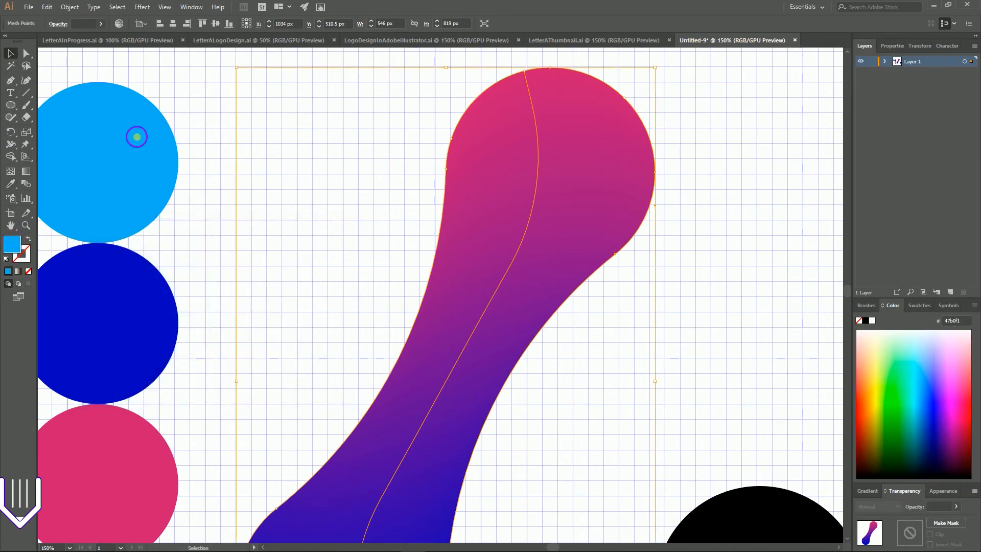
left_click(100, 150)
double_click(11, 243)
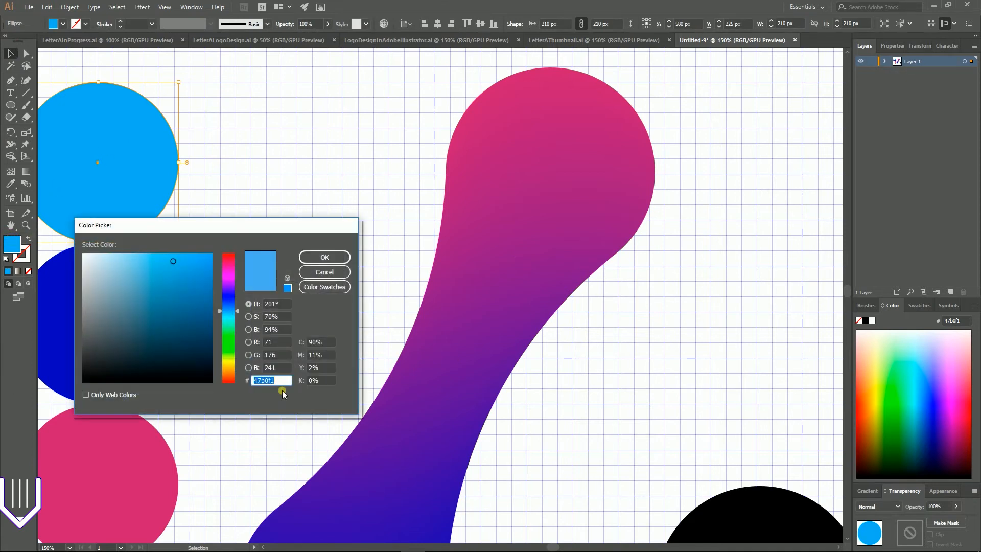
left_click(340, 257)
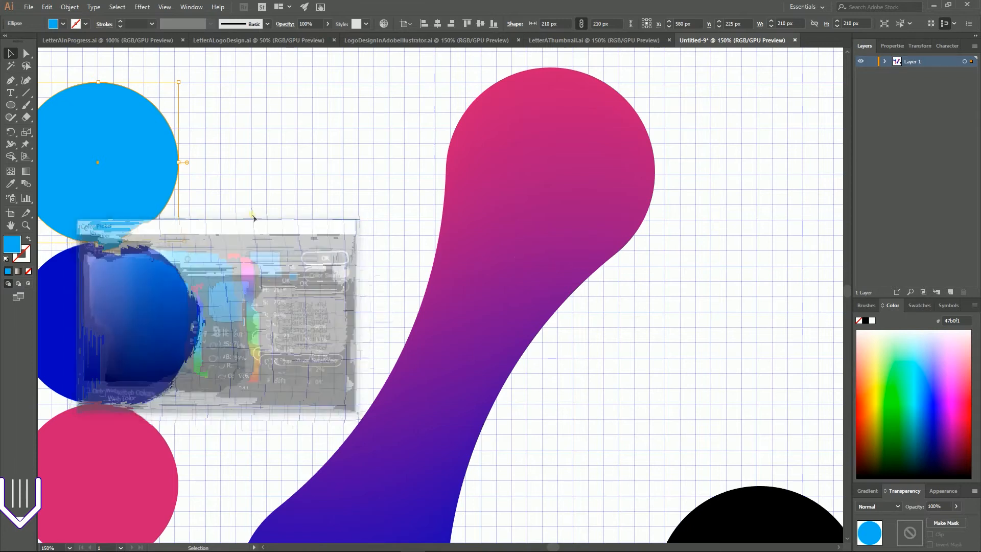
Try again to select the right-edge mesh points of the dumbbell and give them the light blue fill
left_click(26, 53)
left_click(604, 266)
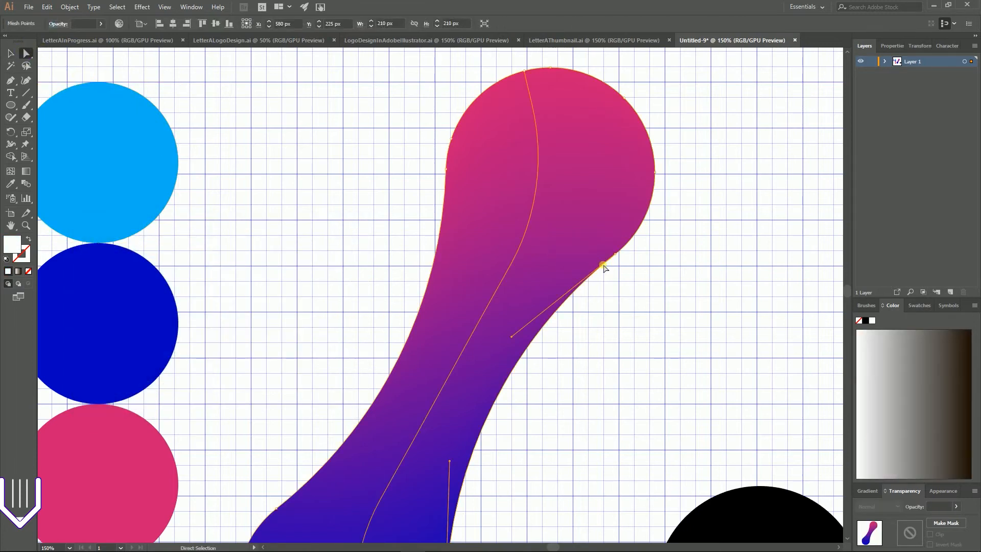
left_click(616, 254)
scroll(522, 435, "down", 3)
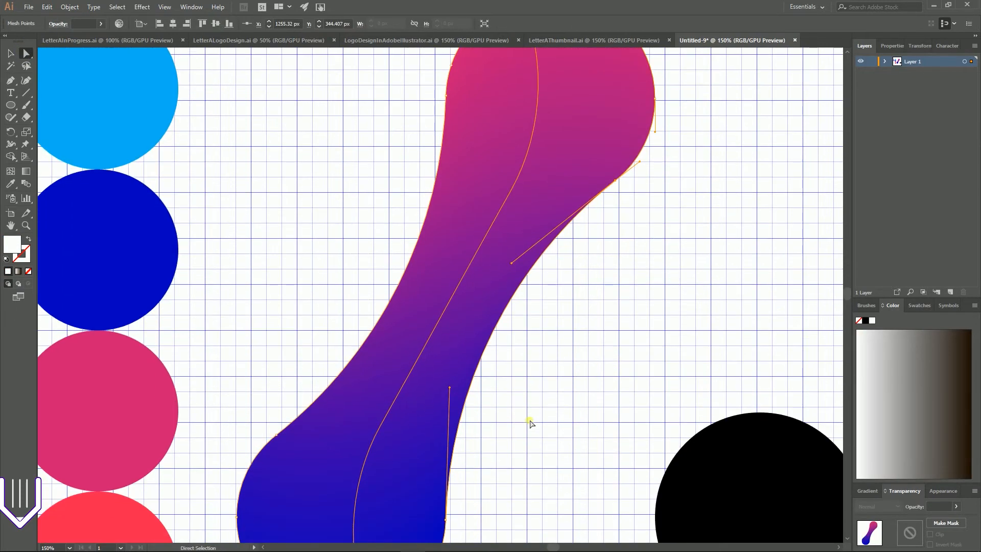
left_click(499, 444)
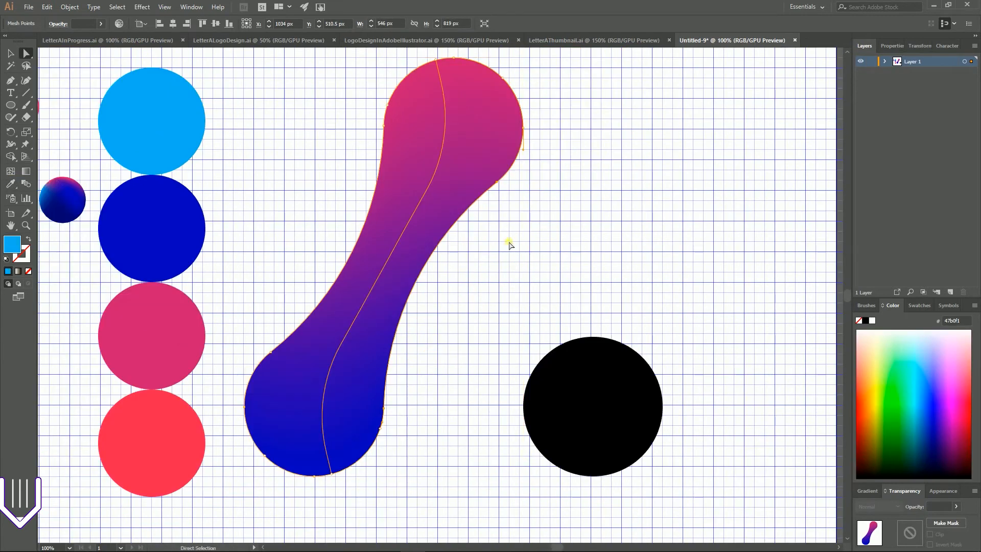
Add a mesh point with crossing mesh lines in the right half of the dumbbell, just below its top end
left_click(11, 173)
key("ctrl")
left_click_drag(479, 155, 479, 173)
left_click(478, 176)
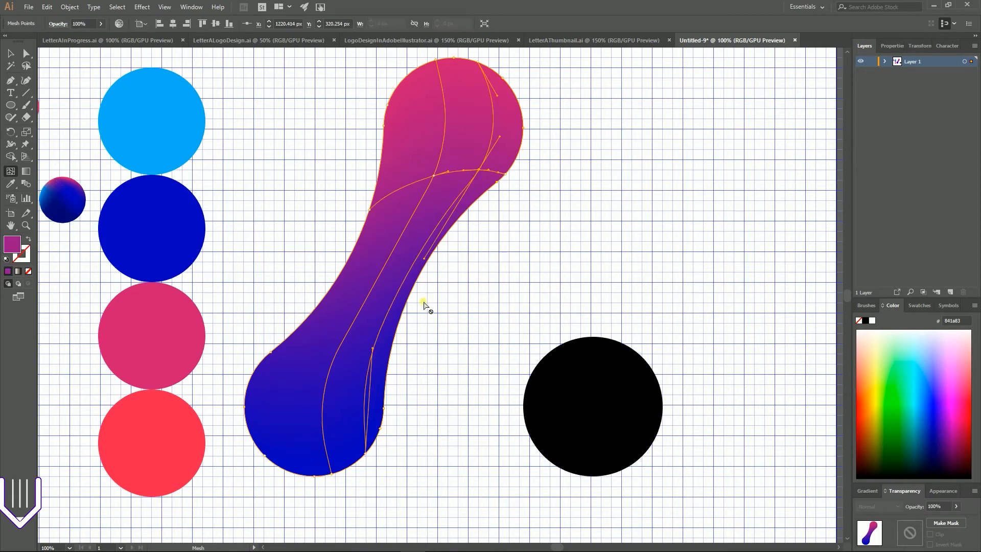
Move the two inner mesh points up into the dumbbell's top end and straighten the right point's lower handle along the shape
left_click(26, 53)
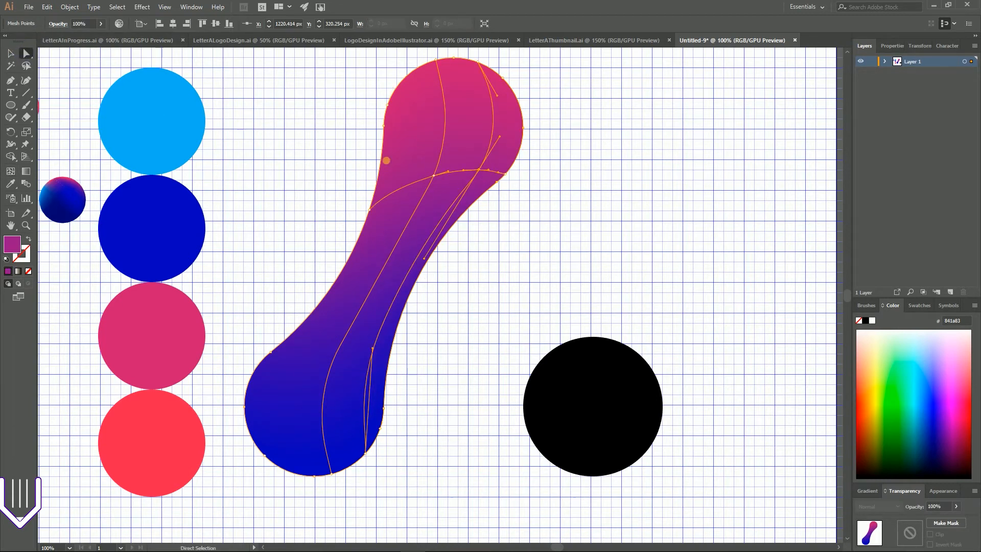
left_click_drag(434, 175, 446, 131)
left_click_drag(479, 168, 502, 120)
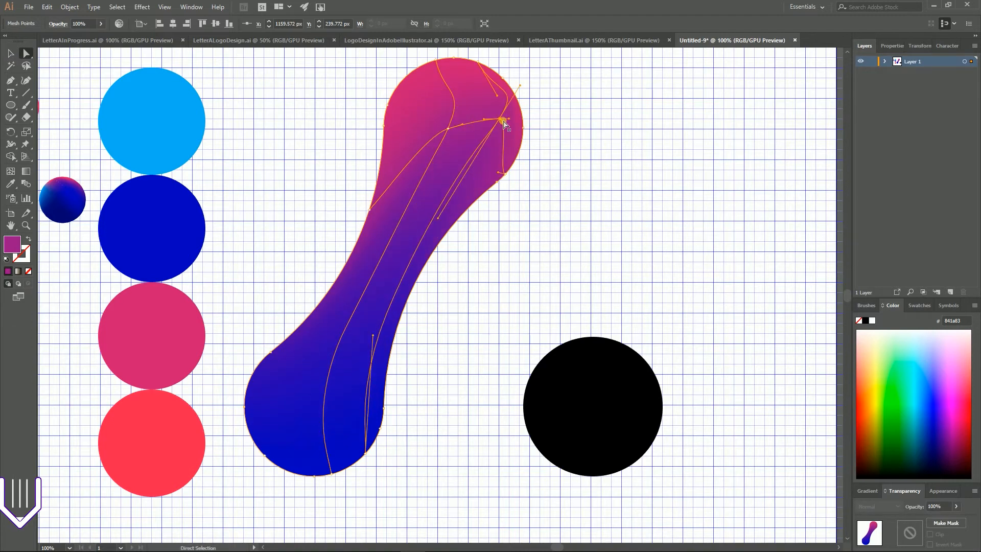
mouse_move(499, 121)
left_mouse_down()
mouse_move(481, 130)
mouse_move(488, 115)
left_mouse_up()
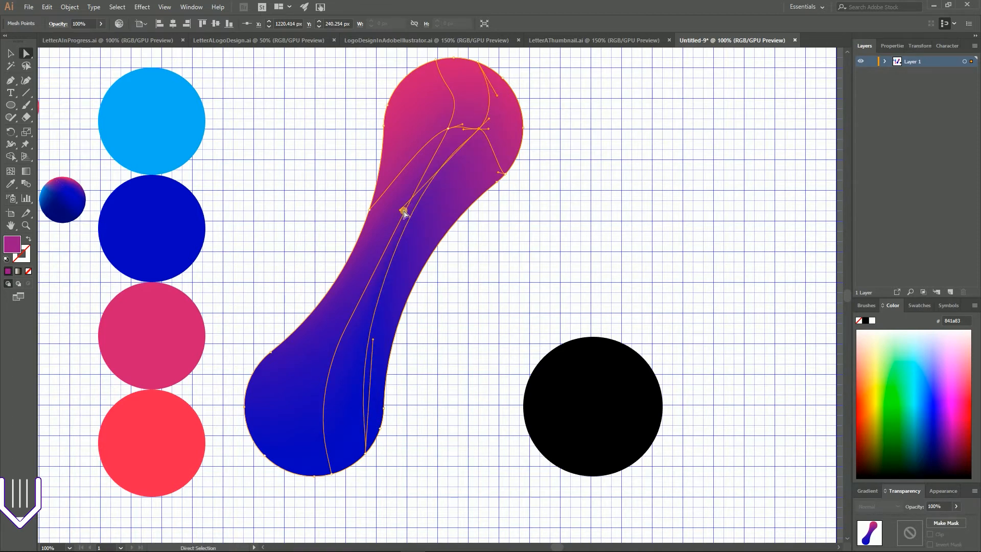
left_click_drag(401, 209, 424, 235)
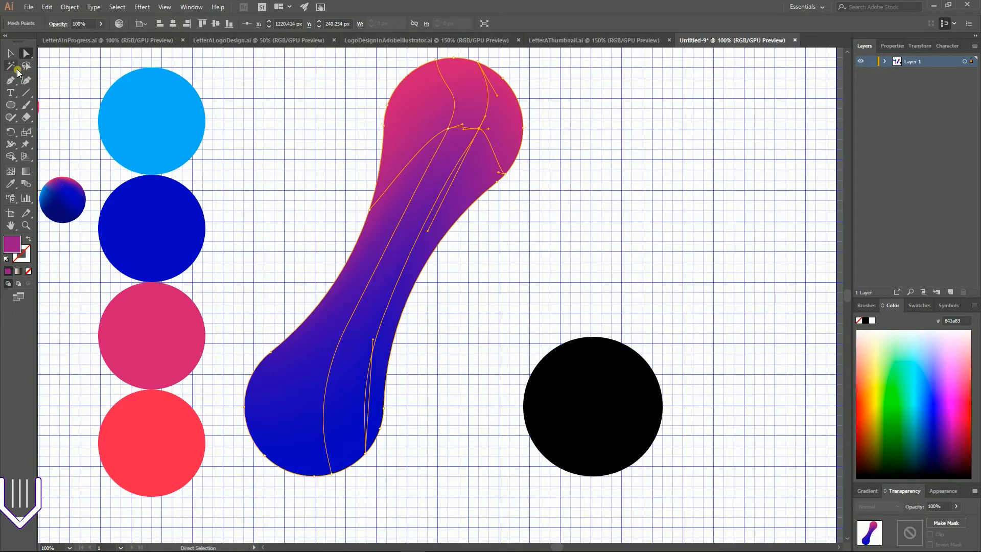
Lasso the mesh points on the dumbbell's right edge and color them with the sampled light blue circle
mouse_move(517, 182)
left_mouse_down()
mouse_move(469, 190)
mouse_move(406, 304)
mouse_move(376, 397)
mouse_move(388, 444)
mouse_move(453, 390)
mouse_move(537, 213)
mouse_move(517, 184)
left_mouse_up()
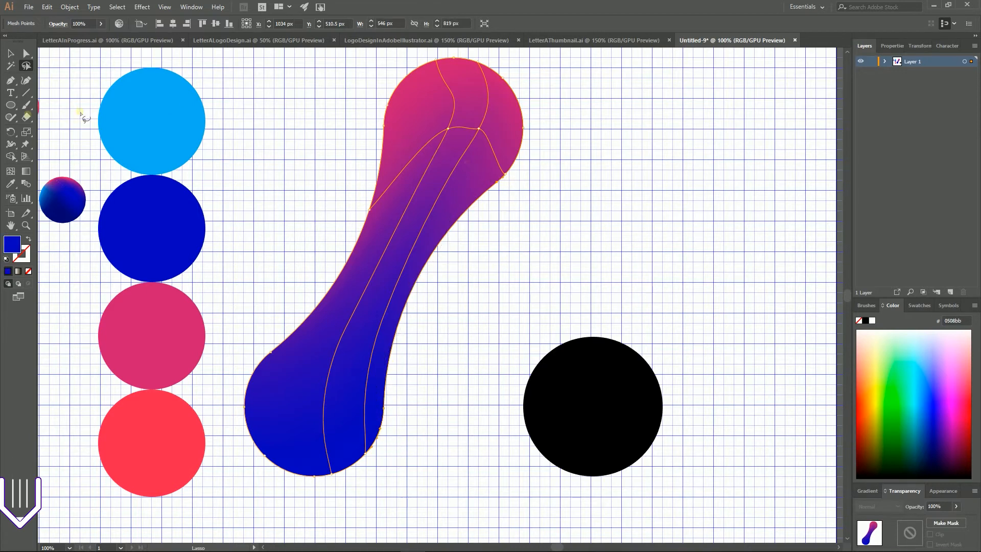
key("i")
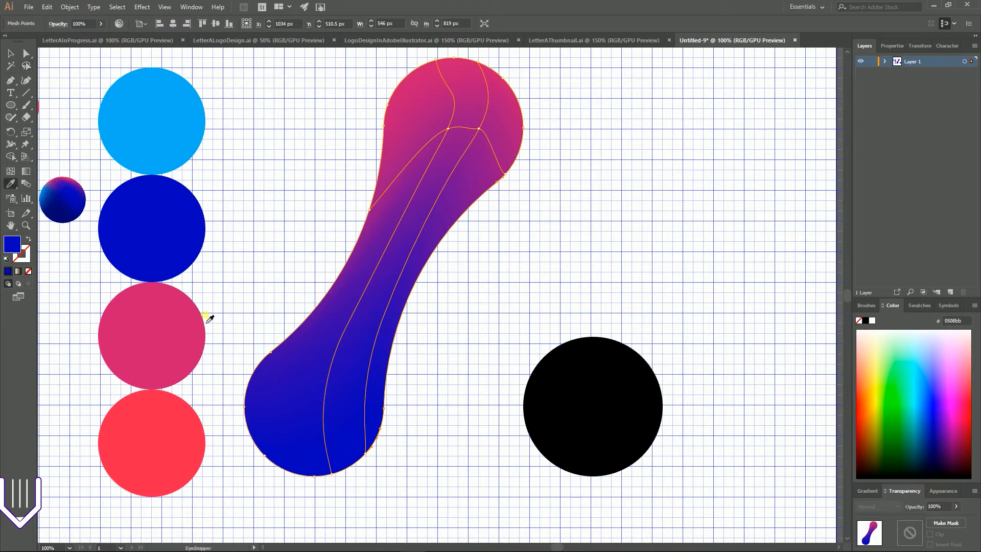
left_click(167, 131)
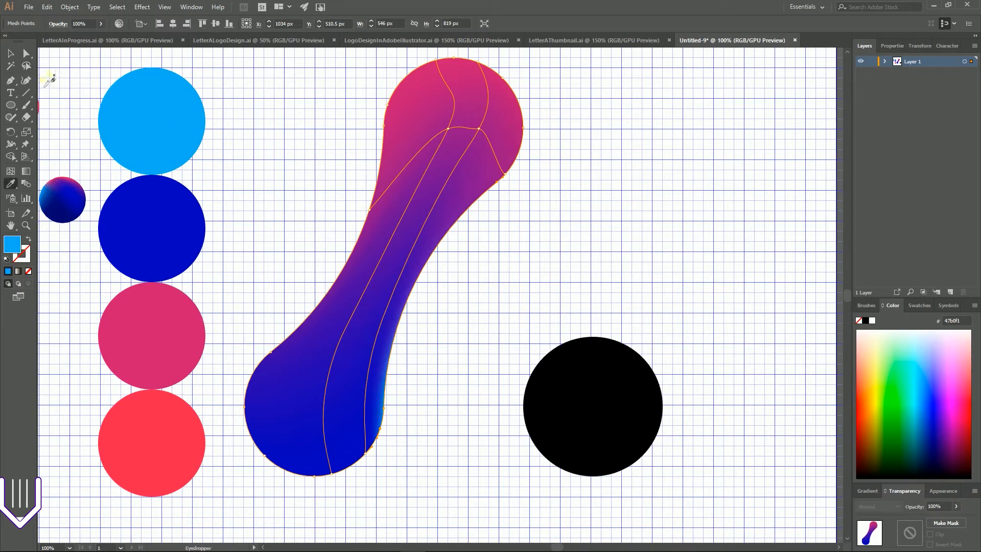
left_click(26, 53)
left_click(587, 276)
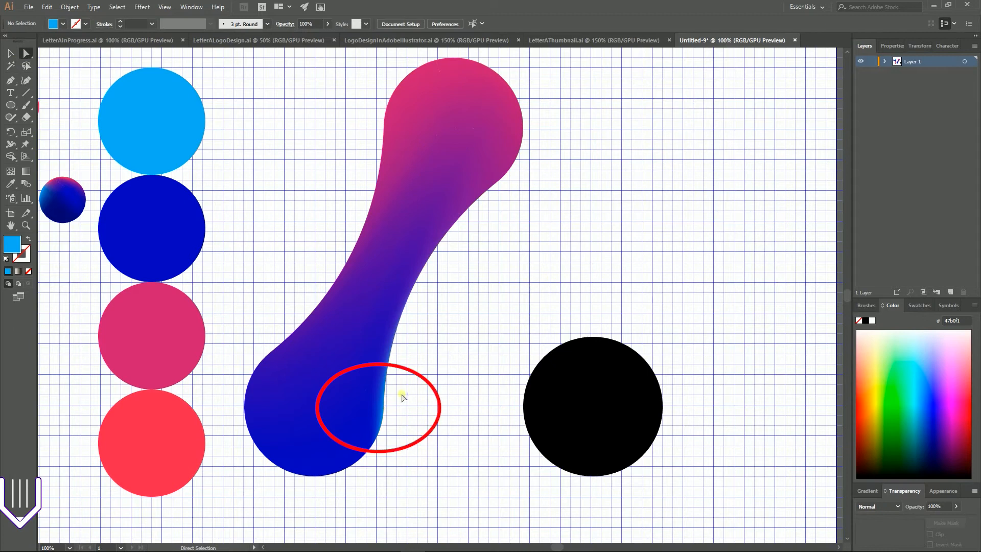
Add mesh points across the dumbbell's narrow middle and shift the inner one toward the right edge
left_click(428, 257)
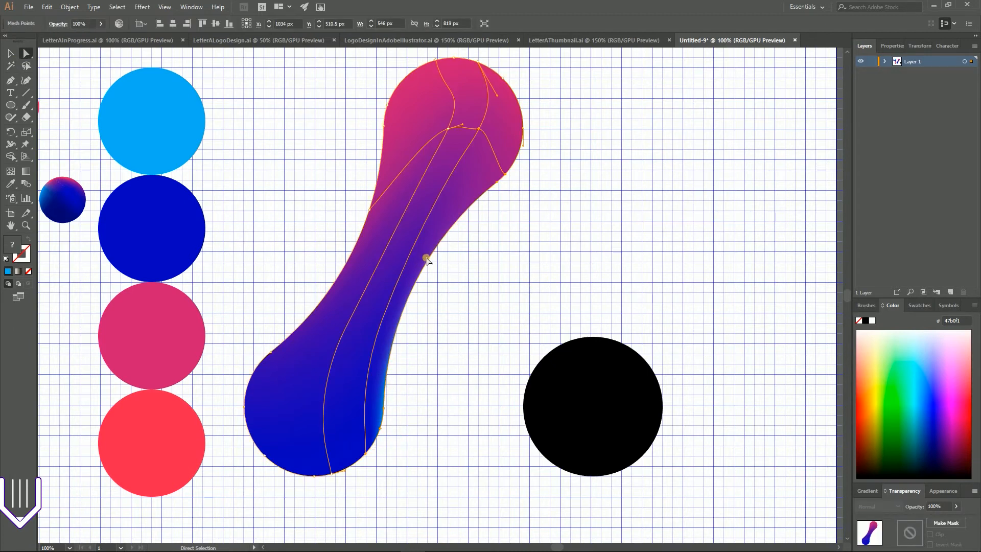
left_click(479, 128)
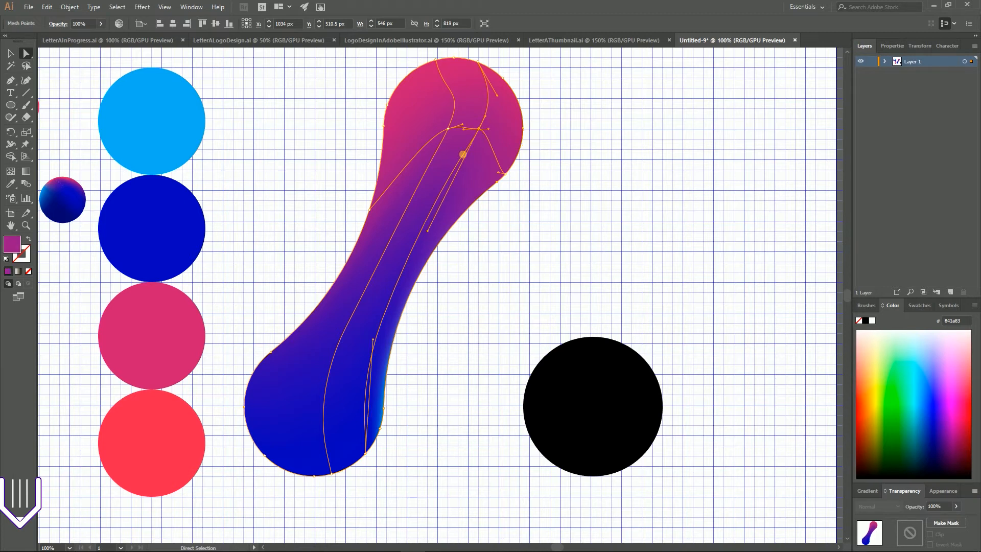
left_click(11, 171)
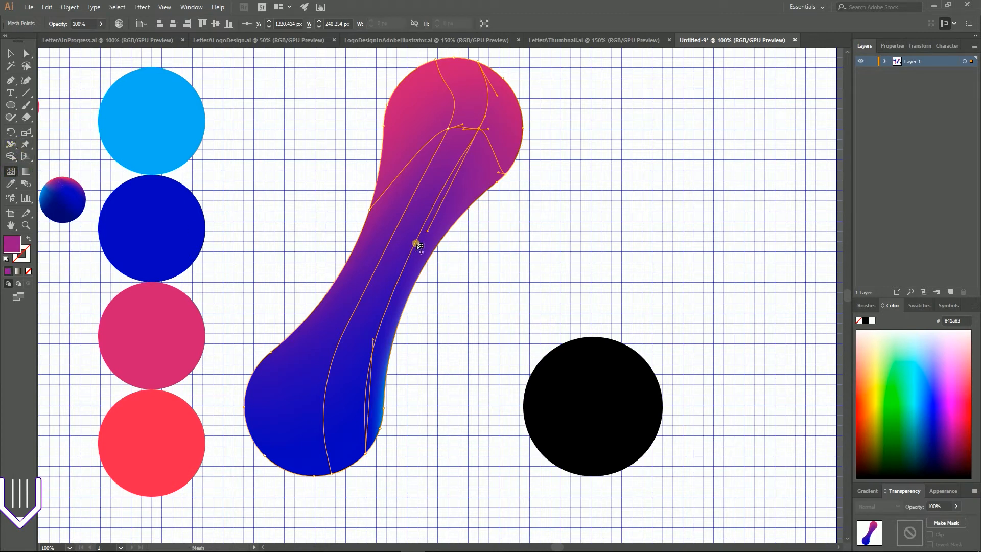
left_click(417, 251)
key("a")
left_click_drag(417, 250, 422, 256)
Color the mesh point on the right edge of the dumbbell's narrow middle with the sampled light blue circle
key("ctrl+shift+a")
left_click(428, 262)
left_click(11, 184)
left_click(137, 135)
Color the inner mesh point beside the light blue edge with the purple-blue sampled from the dumbbell's lower body
left_click(29, 53)
left_click(423, 256)
left_click(12, 184)
left_click(367, 324)
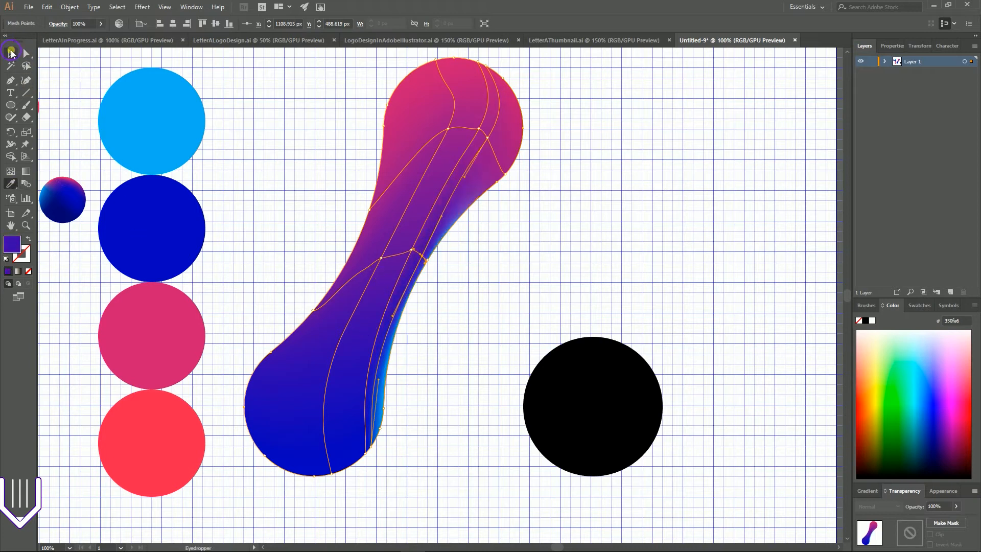
left_click(11, 53)
left_click(293, 132)
left_click(380, 433)
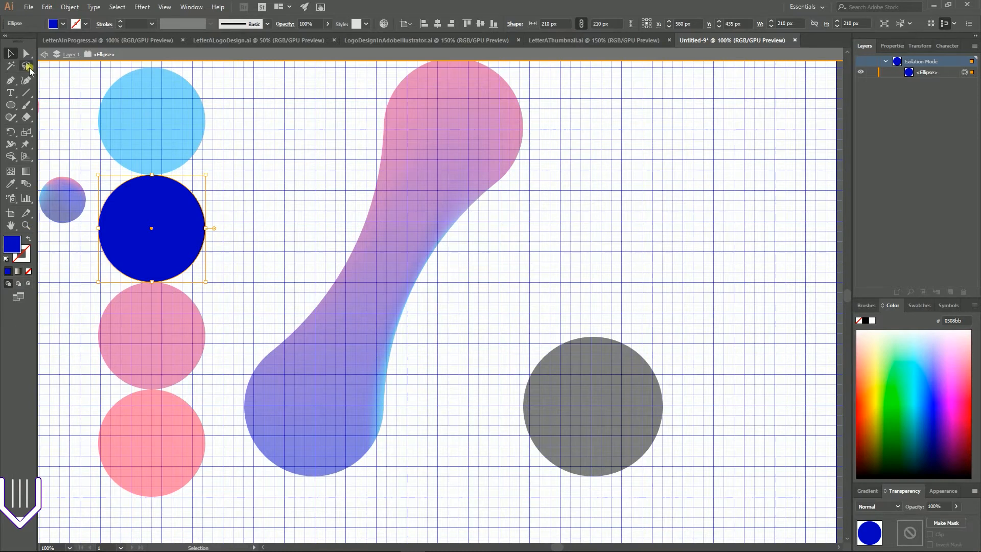
left_click(46, 54)
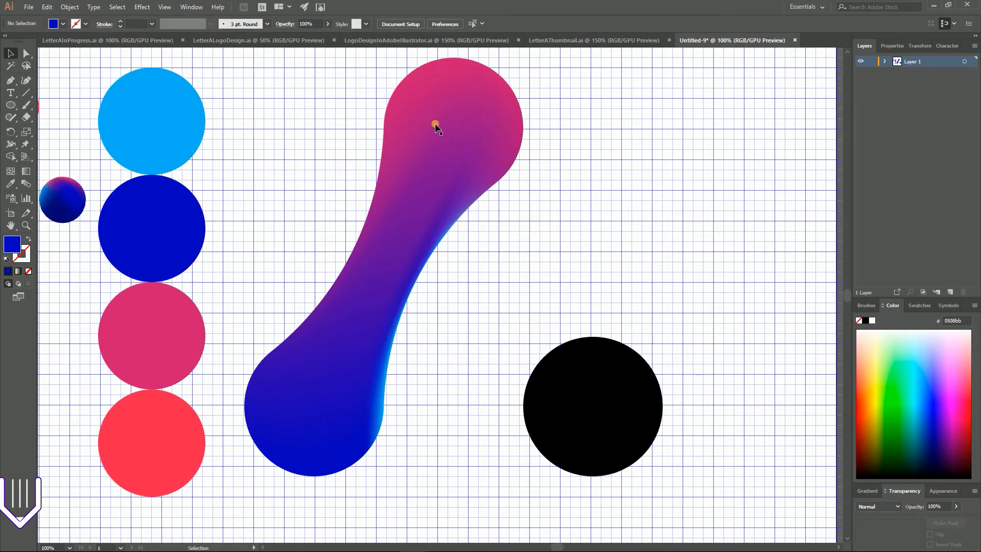
Check the fill color values of the red circle without changing them
left_click(161, 432)
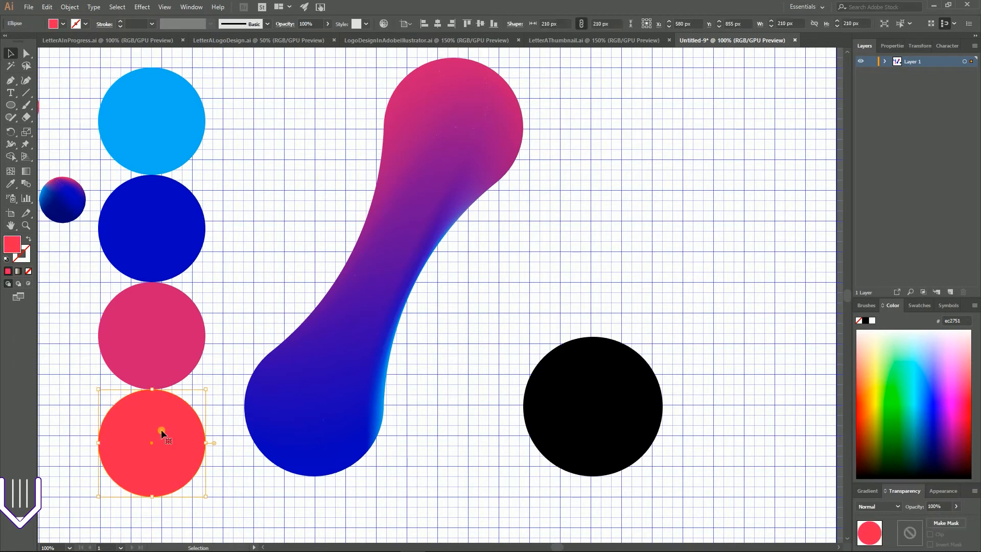
double_click(12, 244)
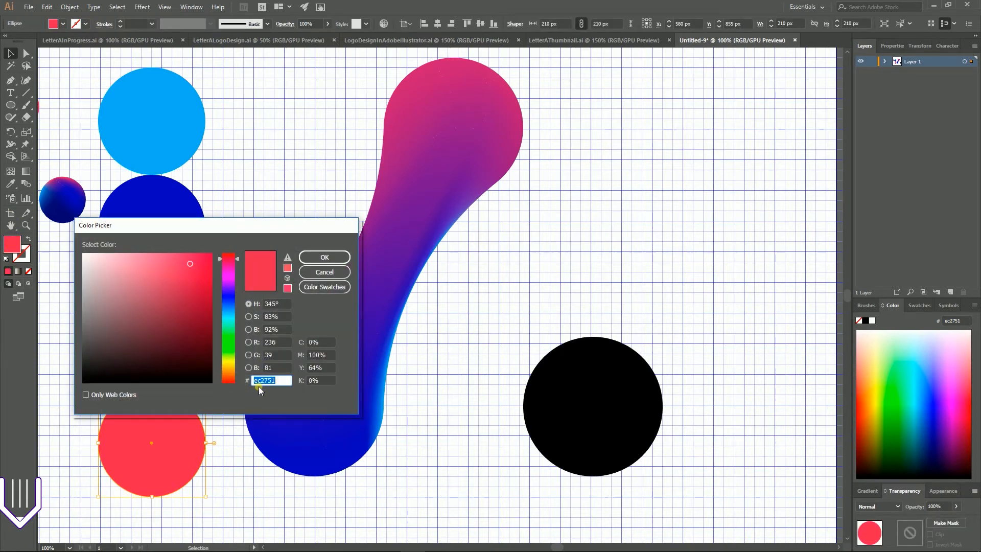
left_click(324, 271)
Color the inner mesh points in the dumbbell's upper head with the sampled pink circle
left_click(27, 53)
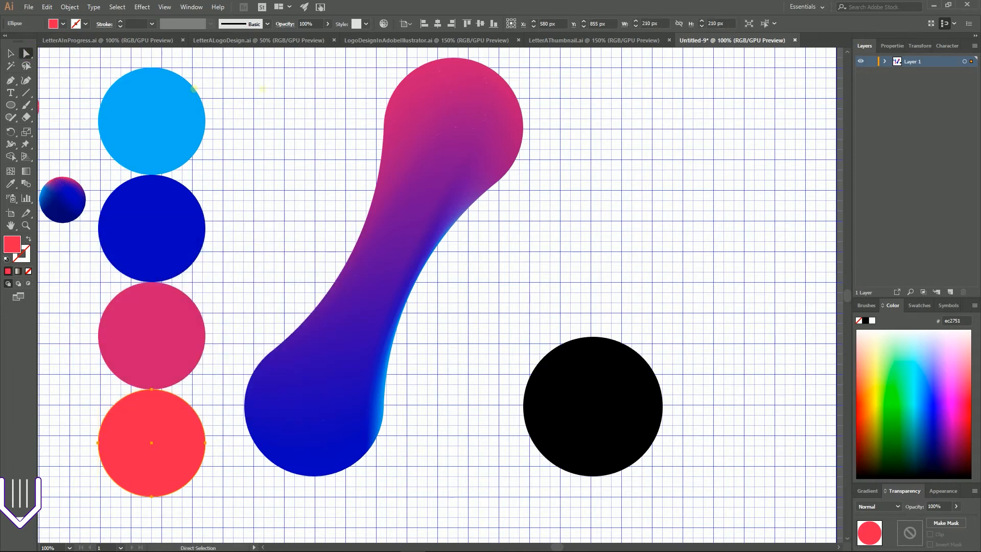
left_click(449, 130)
left_click(488, 137, "shift")
left_click(10, 184)
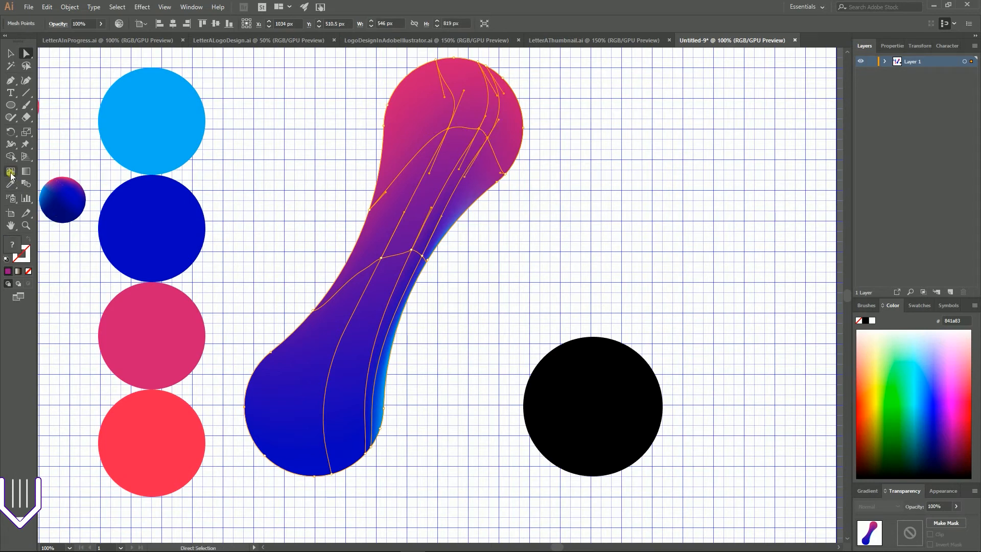
left_click(127, 313)
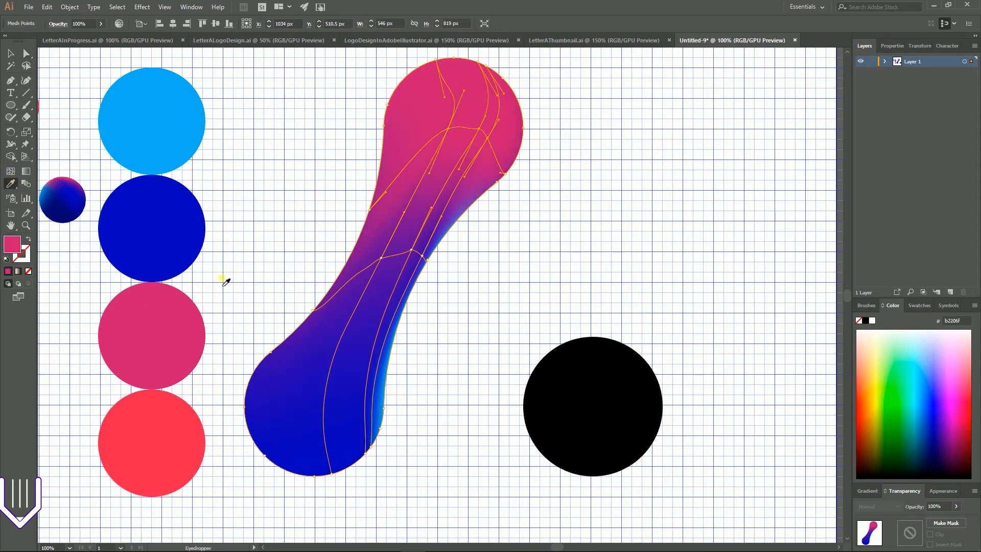
Lasso the mesh points along the dumbbell's top edge and color them with the sampled red circle
left_click(564, 126, "ctrl")
left_click(491, 79, "ctrl")
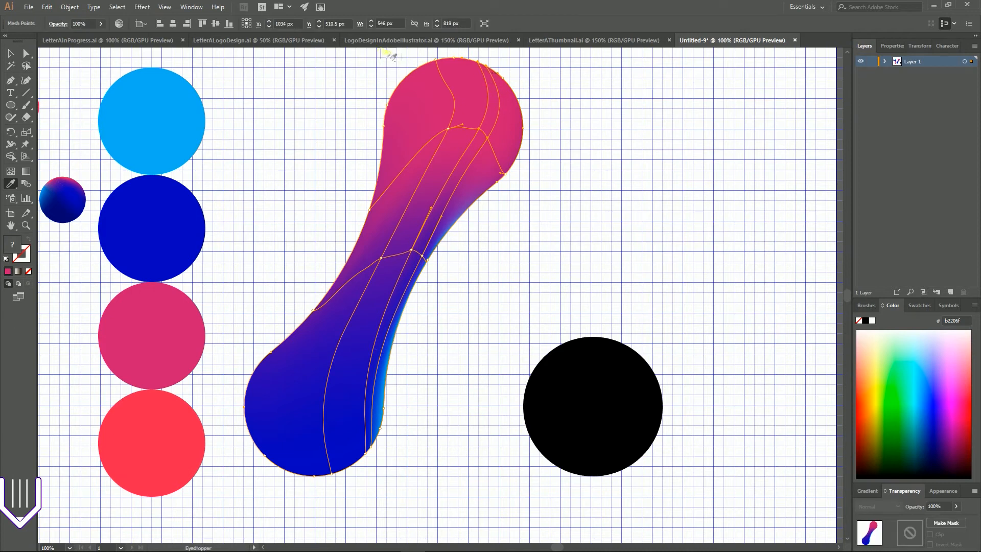
left_click(27, 66)
scroll(310, 110, "up", 2)
mouse_move(351, 100)
left_mouse_down()
mouse_move(362, 170)
mouse_move(403, 161)
mouse_move(409, 135)
mouse_move(437, 118)
mouse_move(482, 122)
mouse_move(507, 159)
mouse_move(514, 204)
mouse_move(550, 164)
mouse_move(537, 104)
mouse_move(480, 73)
mouse_move(344, 104)
left_mouse_up()
left_click(10, 183)
left_click(163, 464)
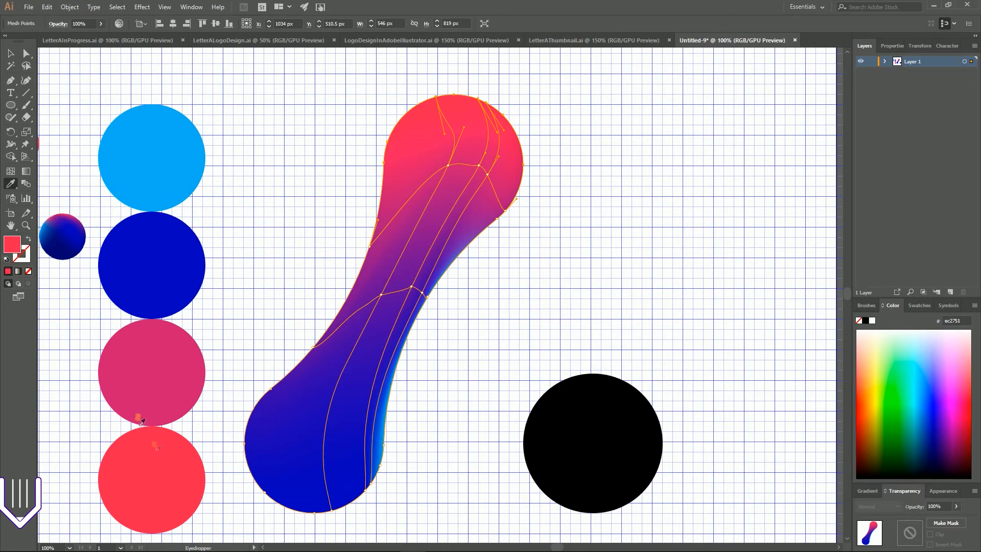
left_click(10, 53)
left_click(273, 127)
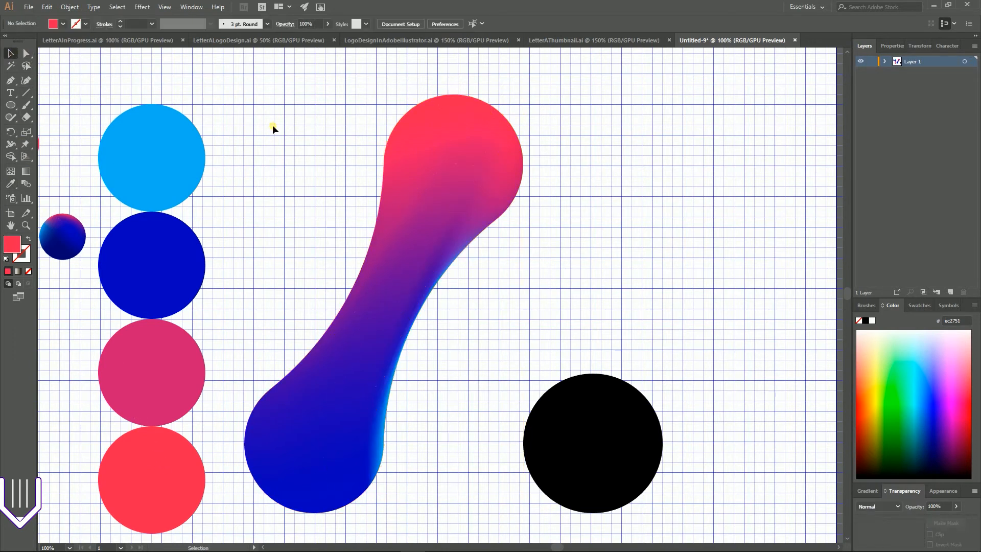
scroll(606, 245, "down", 2)
left_click(325, 431)
scroll(201, 311, "up", 3)
left_click(25, 53)
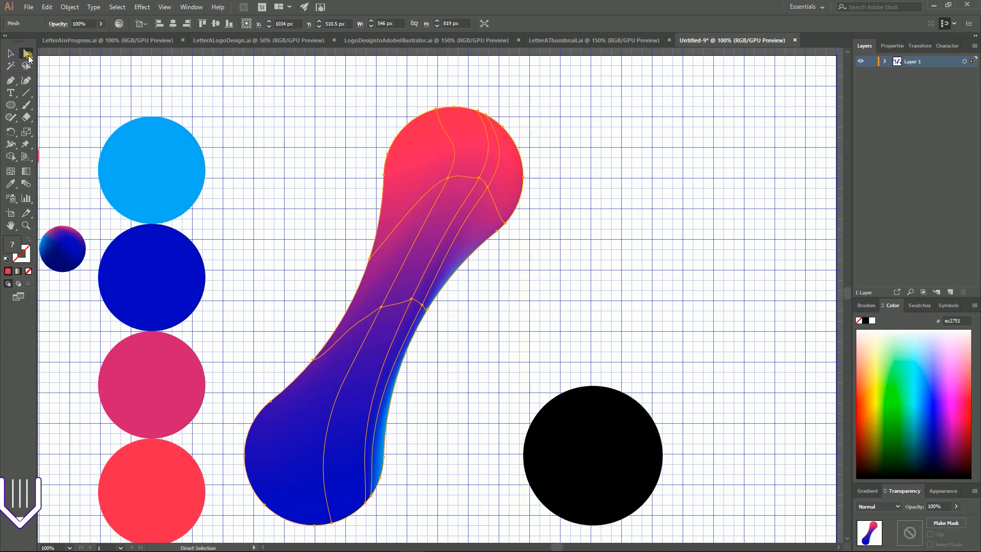
scroll(293, 393, "down", 10)
left_click_drag(226, 247, 266, 297)
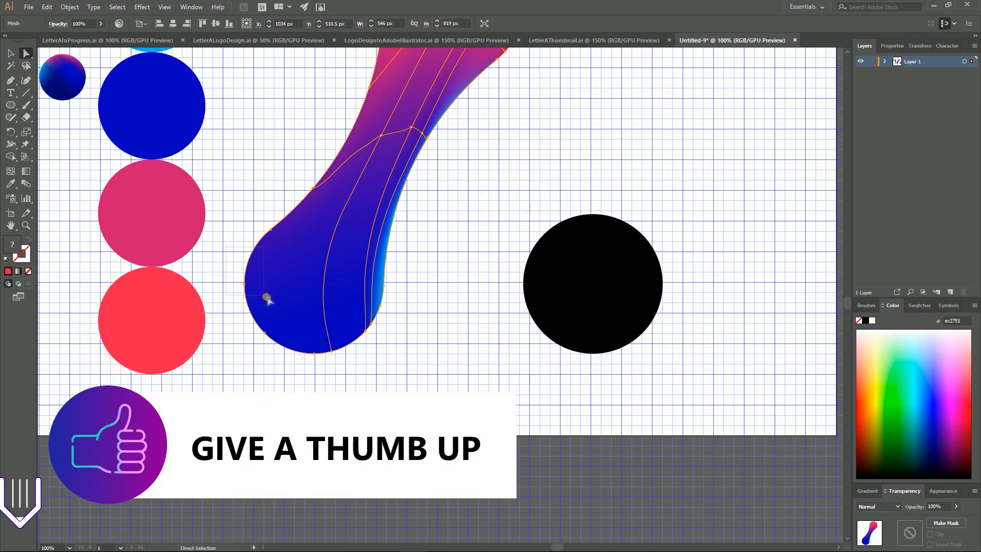
left_click(225, 300)
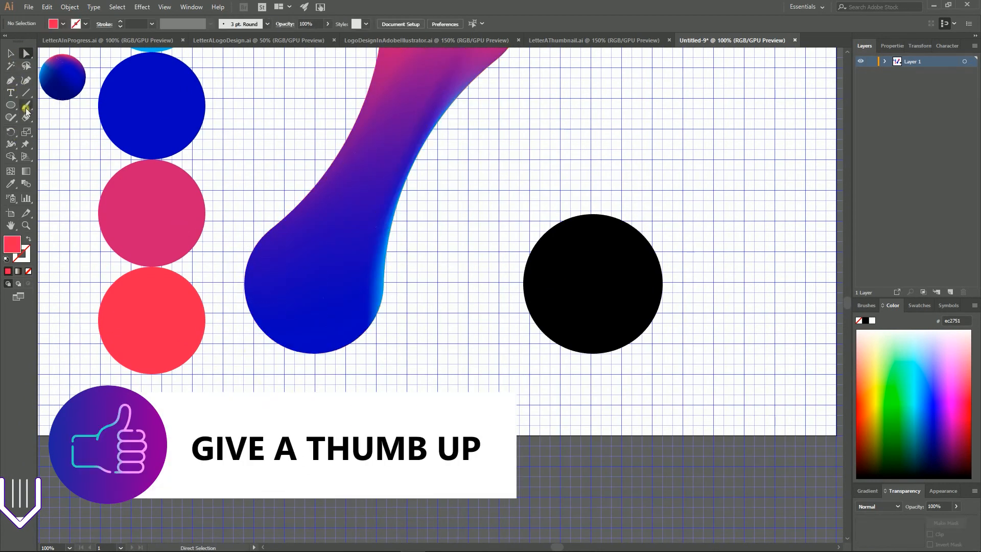
Lasso the mesh points around the dumbbell's lower end and link their harmony colors in Recolor Artwork
left_click(27, 85)
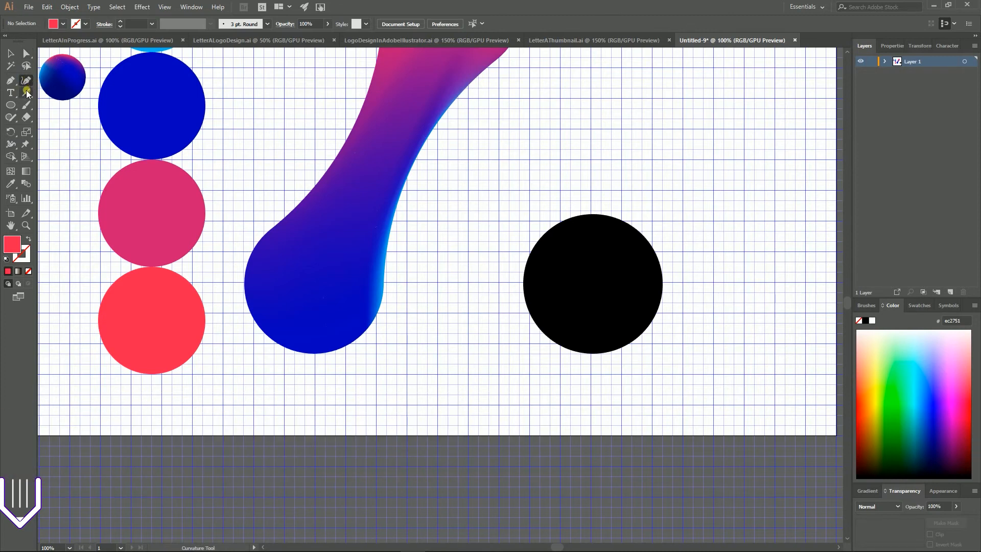
left_click(26, 66)
mouse_move(236, 217)
left_mouse_down()
mouse_move(272, 251)
mouse_move(276, 292)
mouse_move(317, 308)
mouse_move(372, 303)
mouse_move(376, 389)
mouse_move(252, 369)
mouse_move(229, 248)
mouse_move(241, 218)
left_mouse_up()
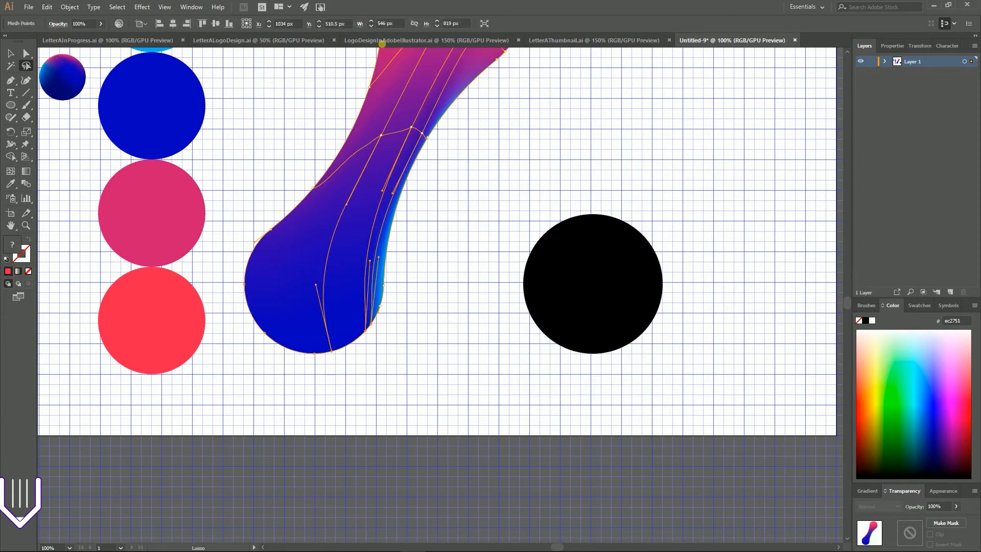
left_click(119, 24)
left_click(662, 171)
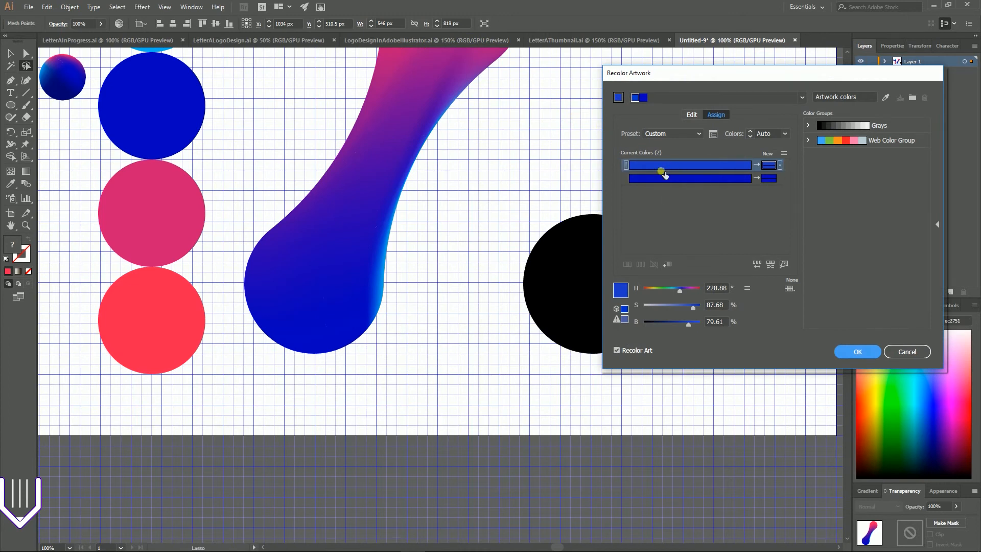
left_click(664, 177)
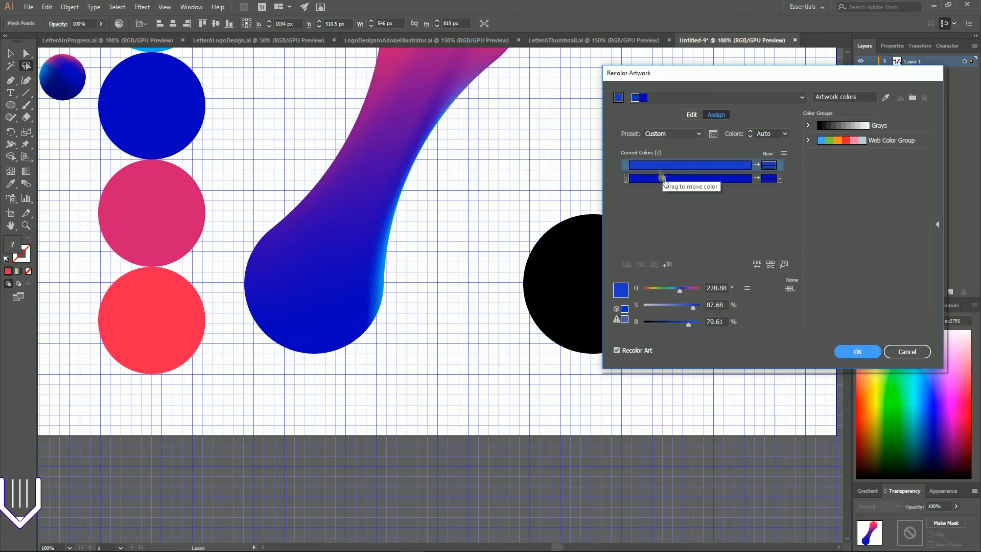
left_click(690, 114)
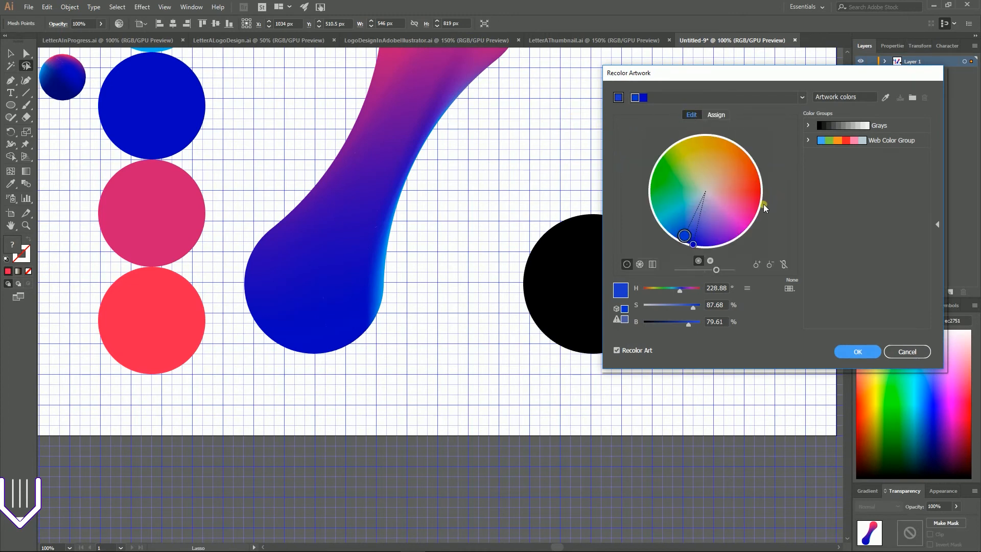
left_click(784, 264)
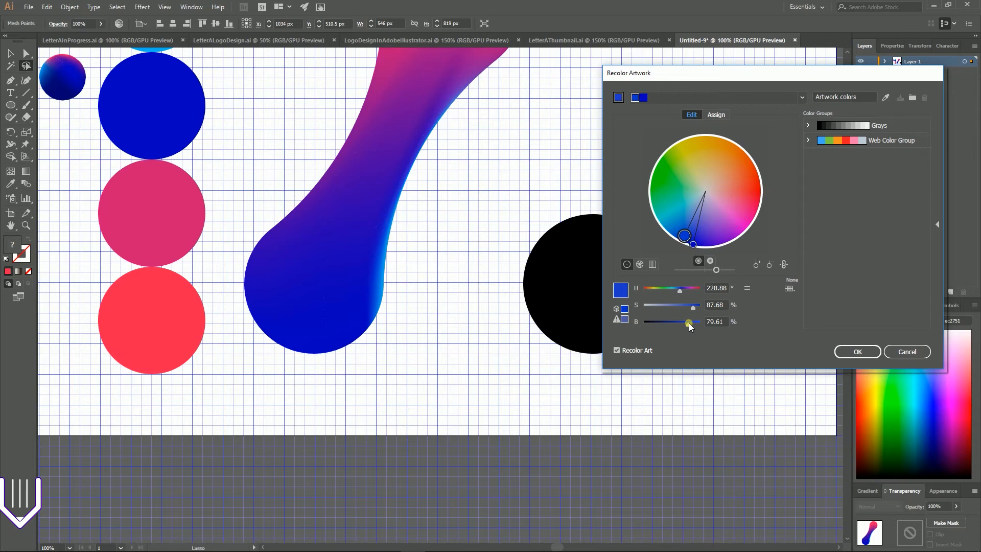
Lower the linked colors' brightness to 39%, apply the recolor and deselect the dumbbell
left_click_drag(688, 323, 666, 322)
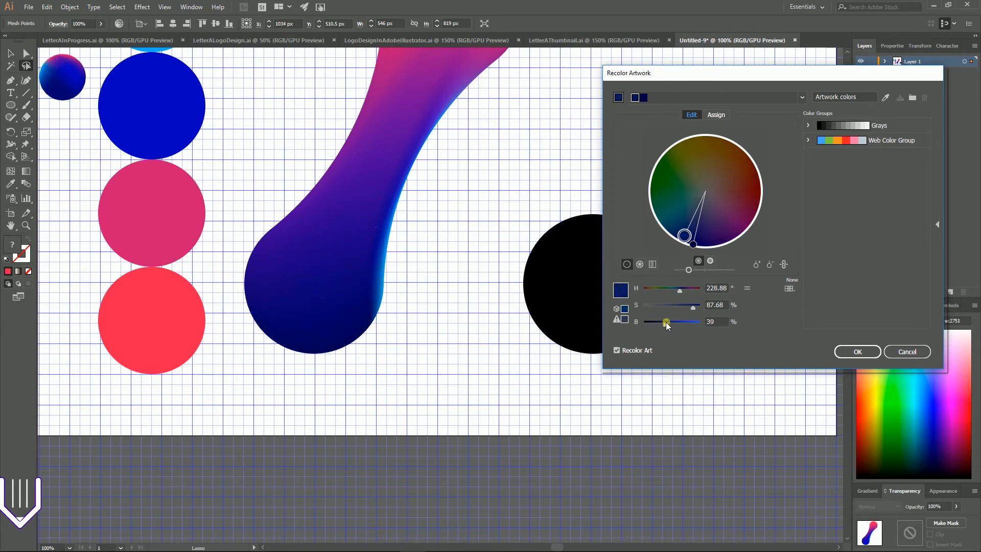
left_click(857, 351)
scroll(476, 343, "up", 1)
scroll(476, 343, "up", 2)
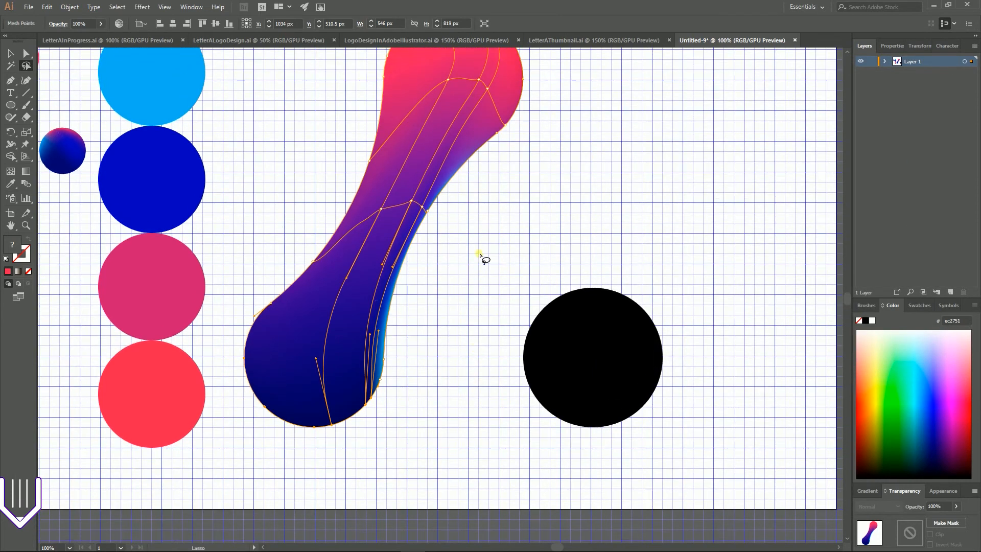
left_click(478, 233)
left_click(12, 53)
scroll(621, 183, "up", 2)
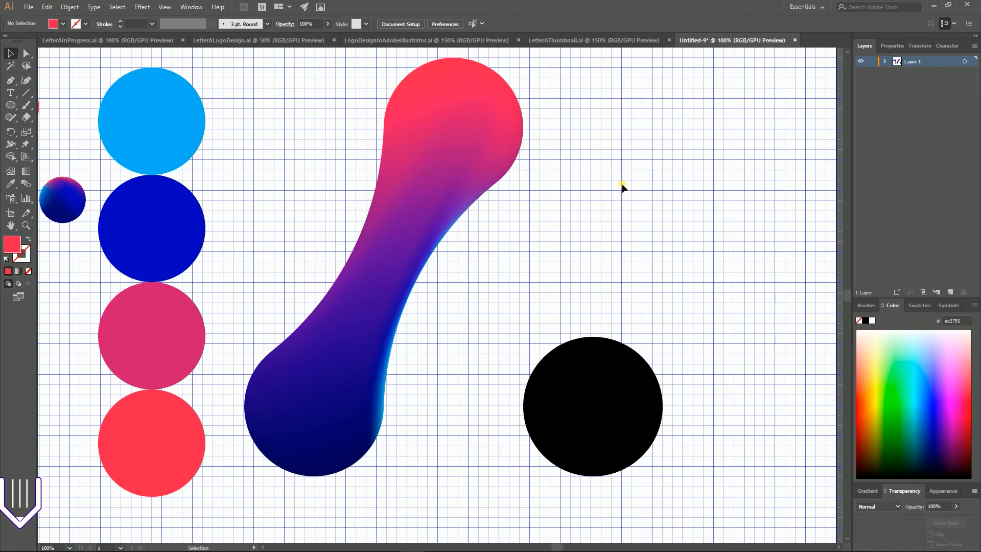
Create a gradient mesh of 1 row and 4 columns on the black circle and rotate it about 45 degrees counterclockwise
left_click_drag(749, 171, 679, 173)
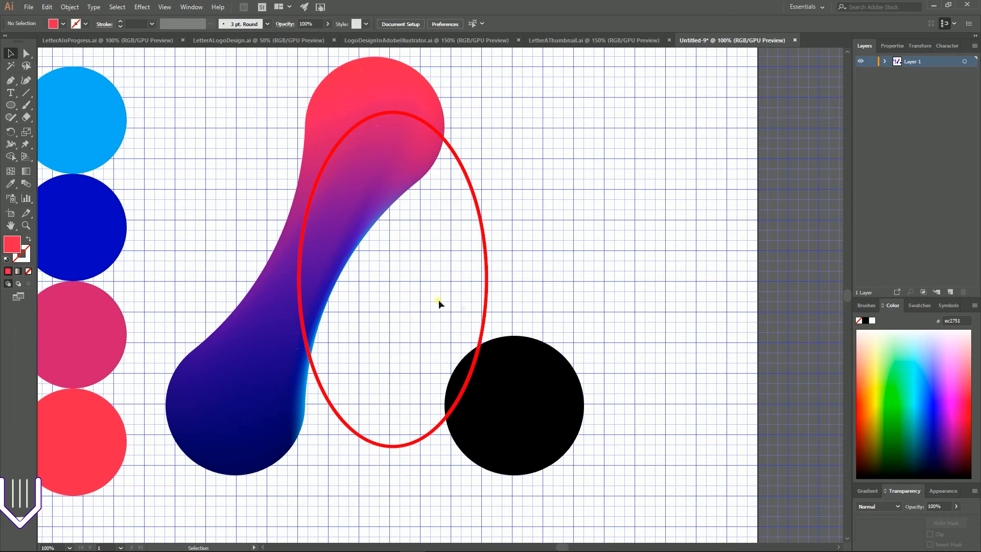
left_click(519, 406)
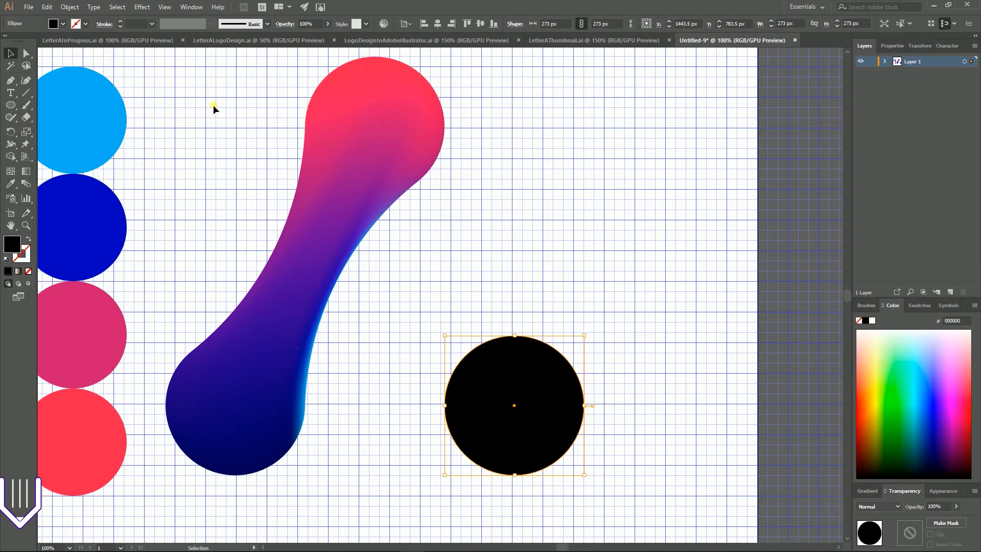
left_click(72, 7)
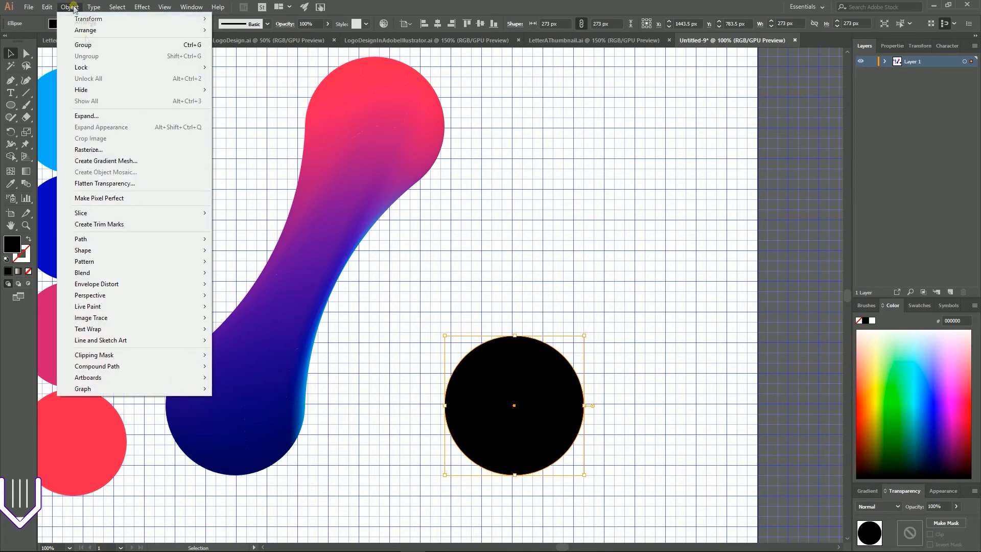
left_click(127, 160)
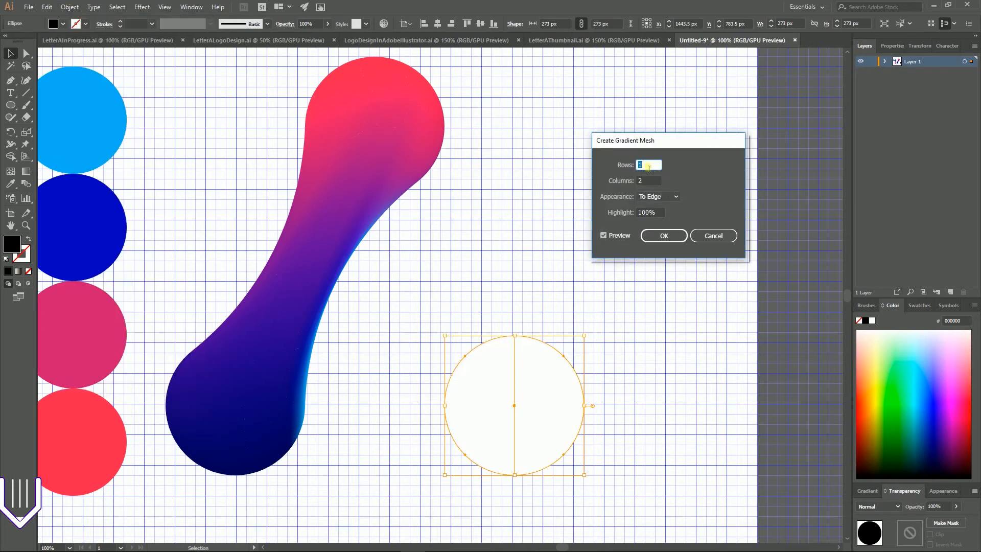
key("Up")
key("Down")
left_click(648, 183)
key("Up")
key("Up")
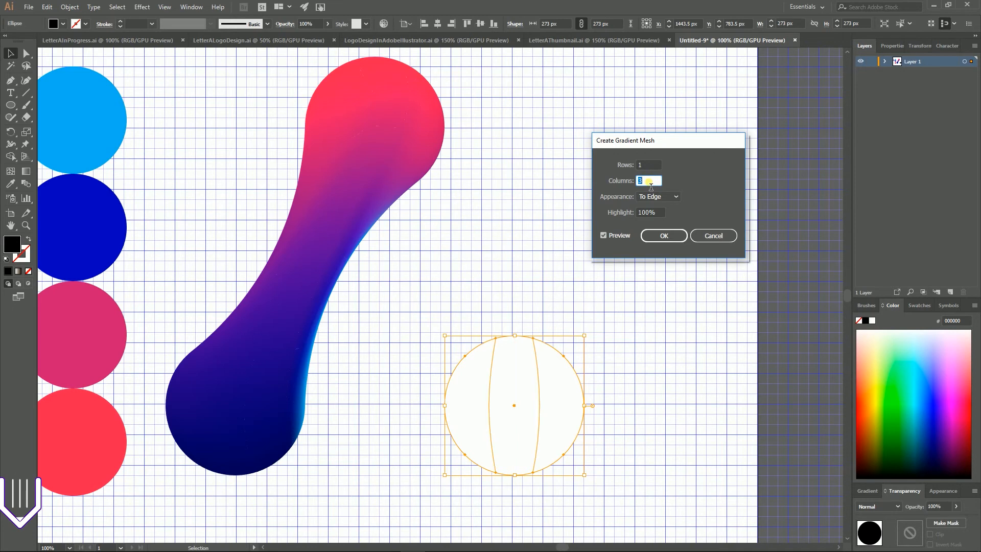
left_click(663, 235)
left_click_drag(591, 332, 529, 323)
Fill the mesh circle with the sampled dark blue circle and color its upper-left mesh points with the dumbbell's pinkish-red top
key("i")
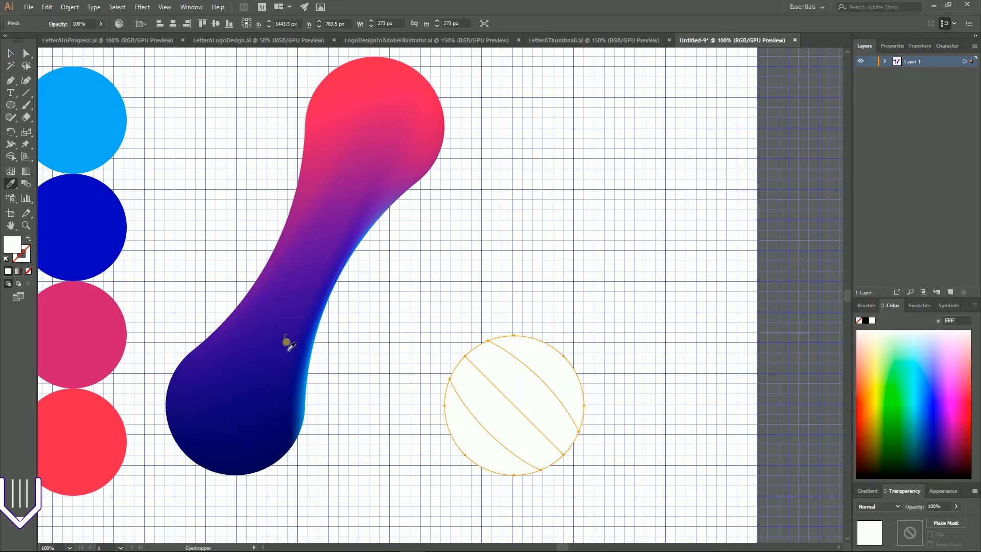
left_click(285, 358)
left_click(97, 206)
left_click(26, 66)
mouse_move(409, 310)
left_mouse_down()
mouse_move(460, 391)
mouse_move(549, 370)
mouse_move(475, 313)
mouse_move(408, 314)
left_mouse_up()
key("i")
left_click(383, 112)
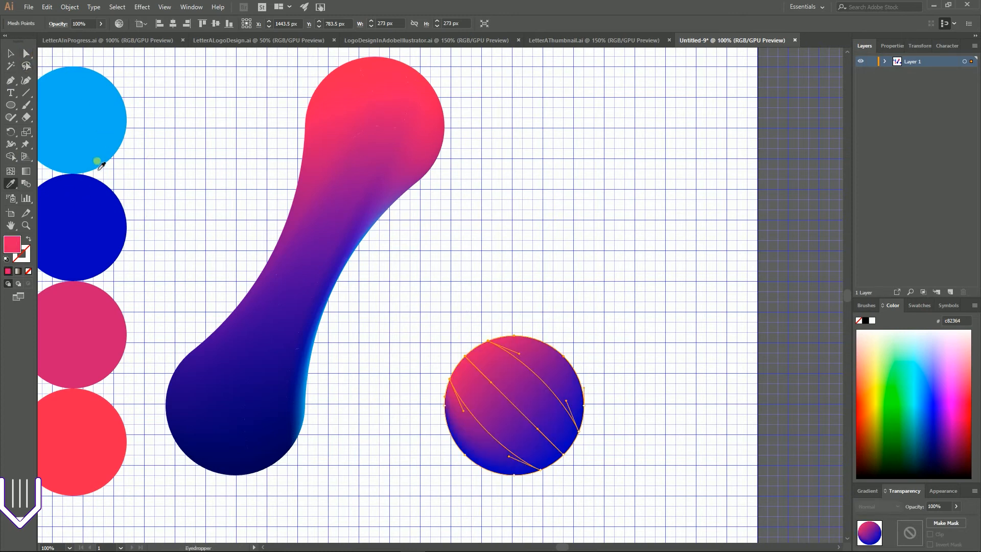
Add a mesh line diagonally across the circle's center and color its inner points with the sampled dark blue circle
left_click(16, 169)
left_click(503, 394)
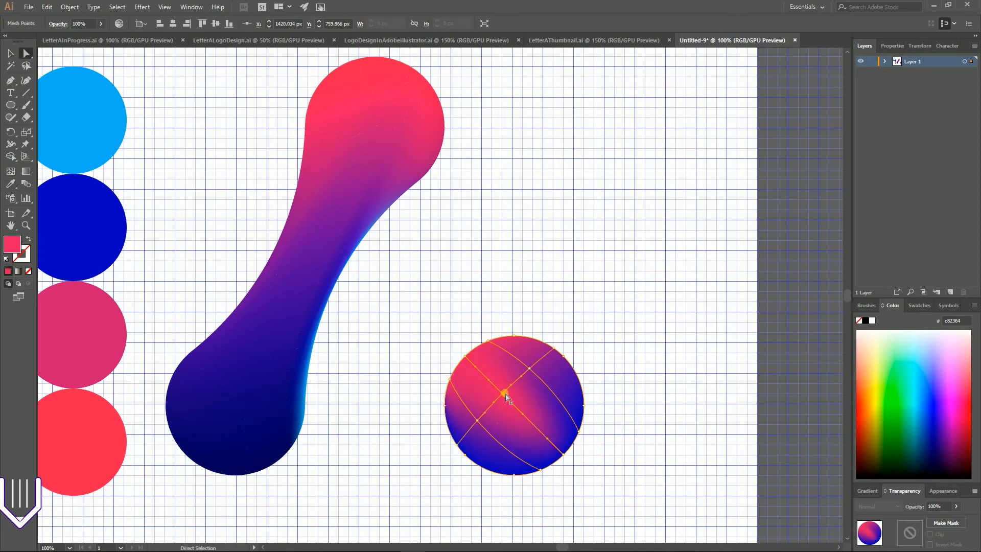
left_click(477, 420, "shift")
left_click(11, 184)
left_click(65, 226)
Color the mesh points on the mesh circle's left edge with the sampled light blue circle
left_click(26, 54)
left_click(640, 289)
left_click(582, 394)
left_click(445, 405)
left_click(457, 444, "shift")
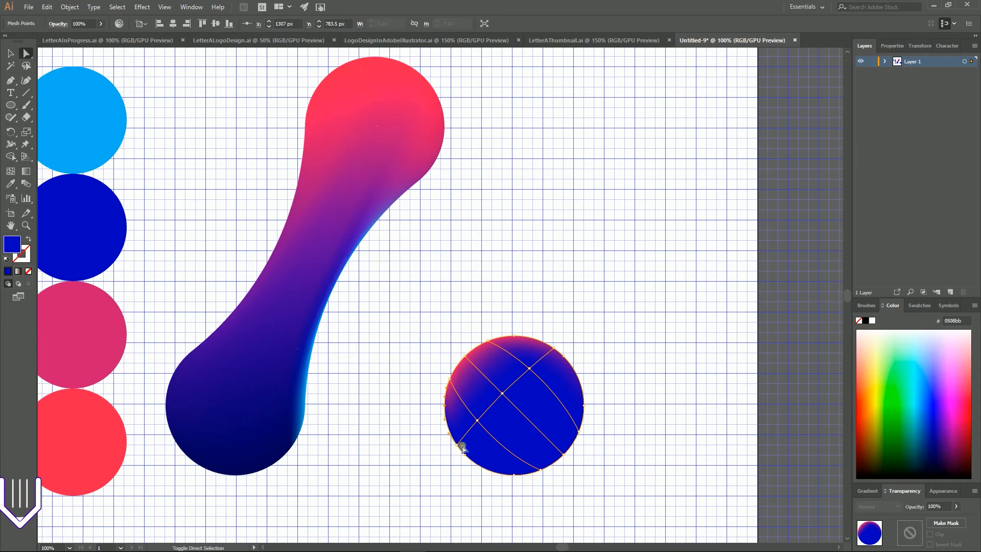
left_click(11, 184)
left_click(110, 143)
left_click(26, 54)
left_click(450, 378)
left_click(11, 185)
left_click(107, 145)
Color the mesh point on the circle's lower-left edge with the navy sampled from the dumbbell's lower end
left_click(26, 54)
left_click(457, 444)
left_click(11, 184)
left_click(103, 256)
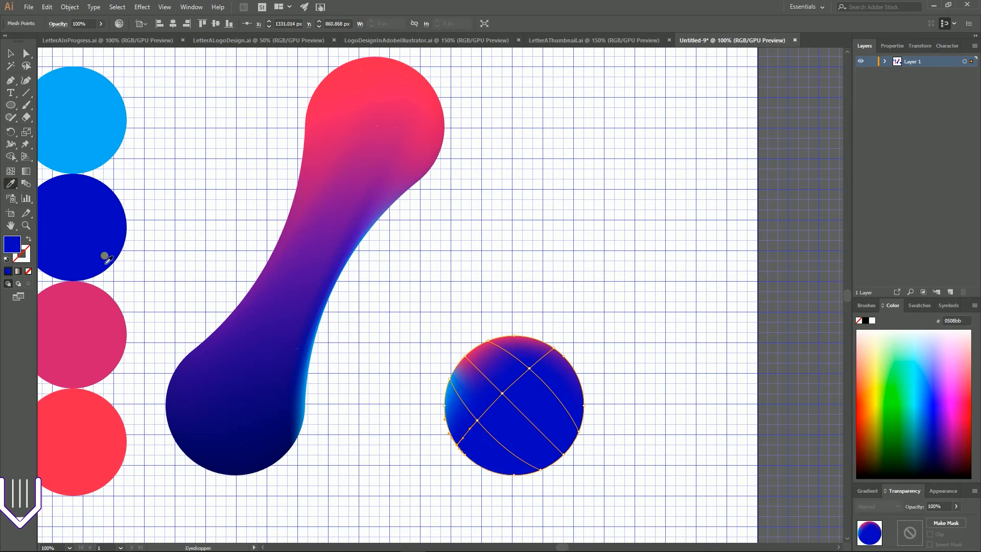
left_click(236, 455)
left_click(11, 54)
left_click(517, 199)
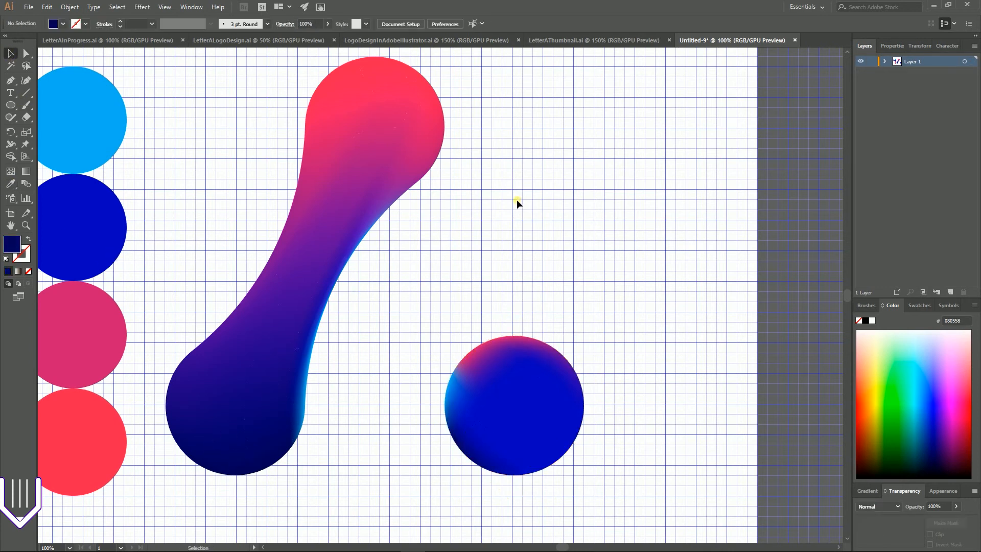
Lasso the mesh points along the circle's lower-right edge and color them with the navy sampled from the dumbbell's lower end
left_click(531, 386)
left_click(27, 66)
mouse_move(597, 381)
left_mouse_down()
mouse_move(572, 416)
mouse_move(560, 492)
left_mouse_up()
left_click(12, 184)
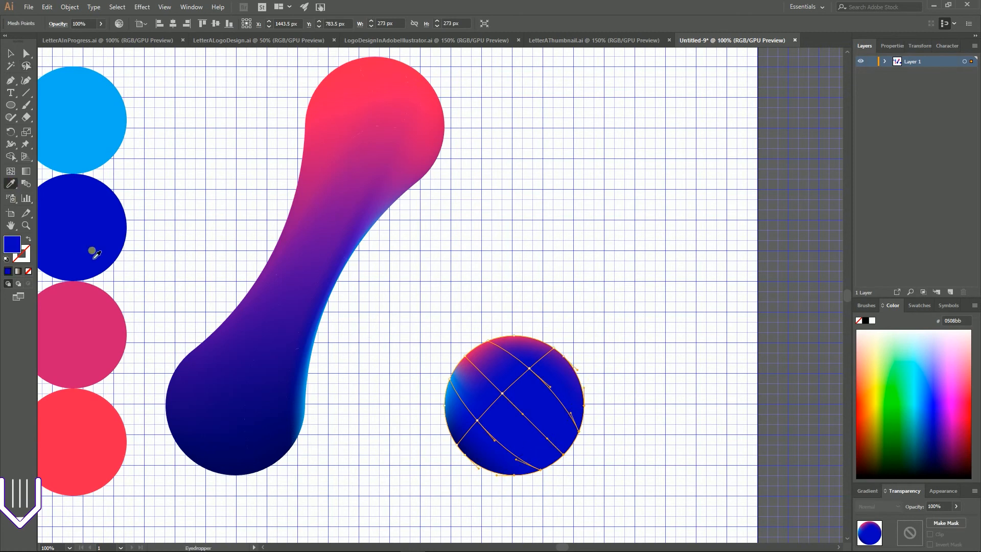
left_click(227, 461)
left_click(17, 54)
left_click(178, 121)
Add a new layer above Layer 1 and lock Layer 1
key("ctrl+minus")
key("ctrl+minus")
key("ctrl+minus")
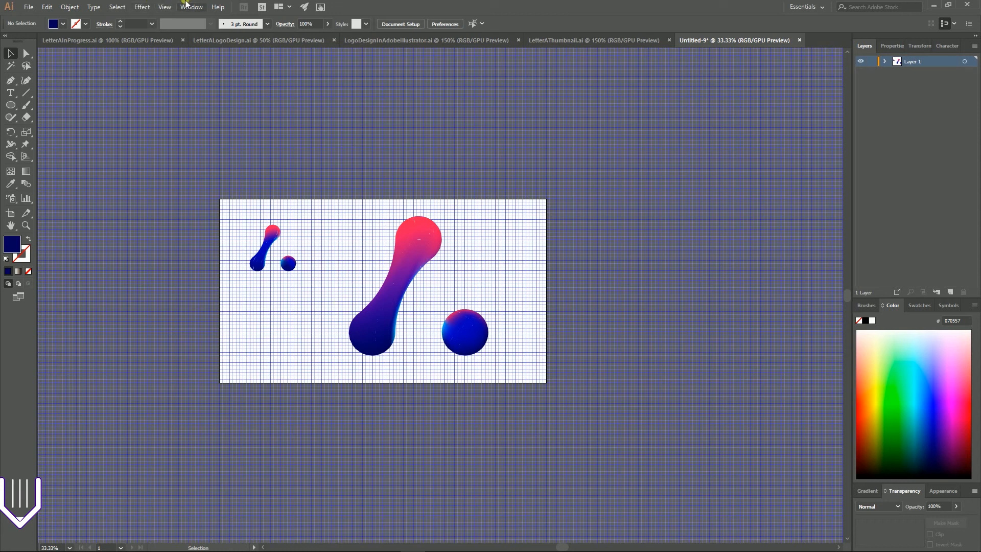
left_click(950, 292)
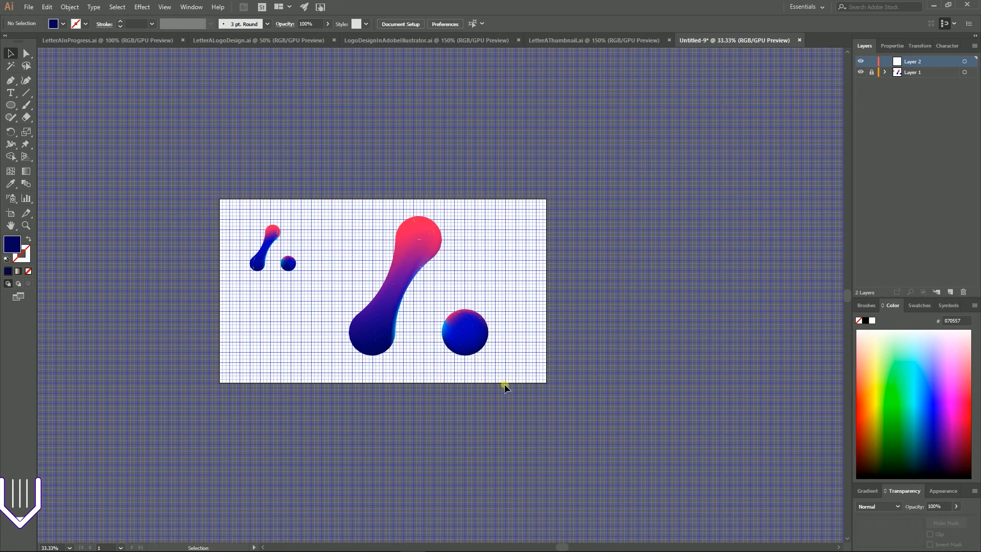
Unlock Layer 1 and group the large dumbbell with its circle
left_click(871, 72)
left_click_drag(375, 185, 543, 390)
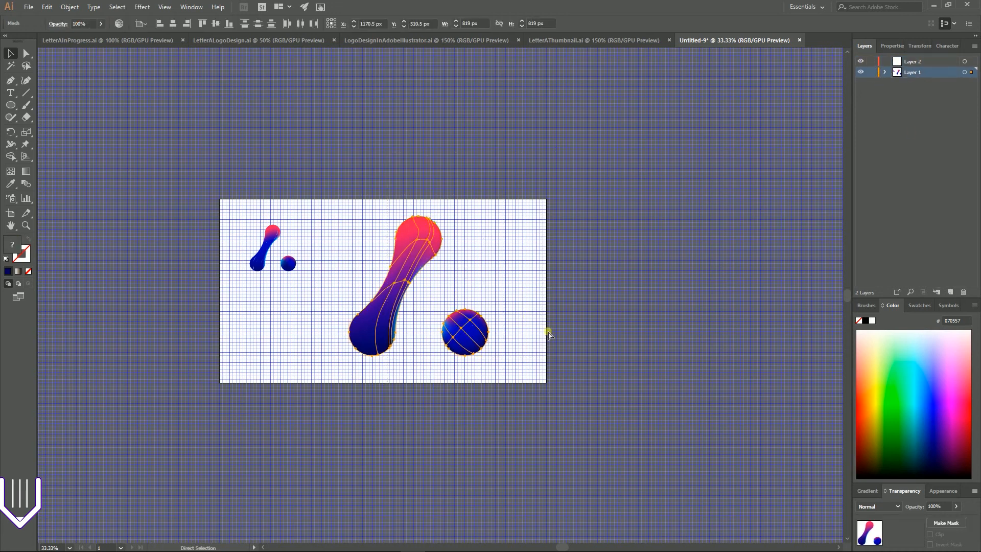
key("ctrl+g")
key("v")
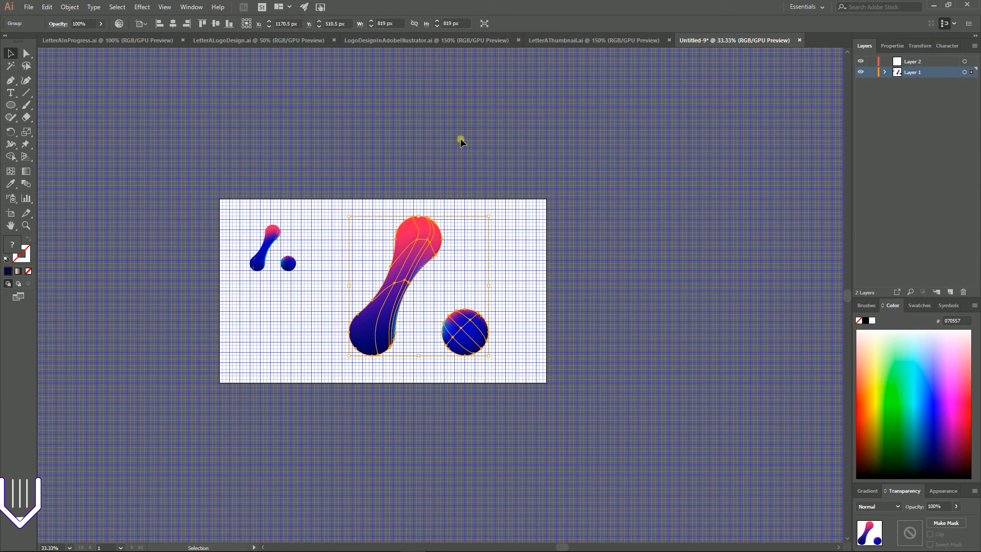
Delete the small copy of the dumbbell and circle beside the large logo
left_click(304, 246)
left_click_drag(236, 214, 304, 308)
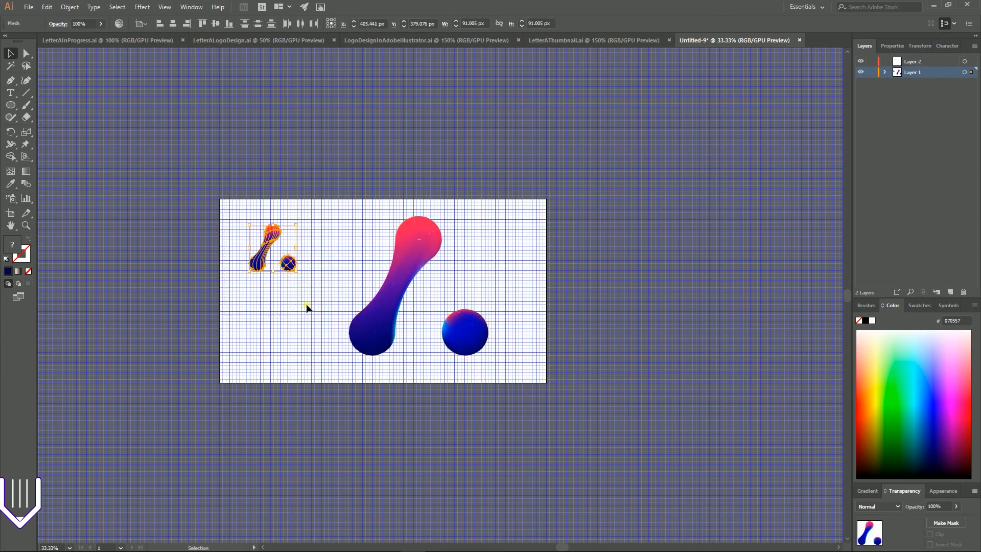
key("Delete")
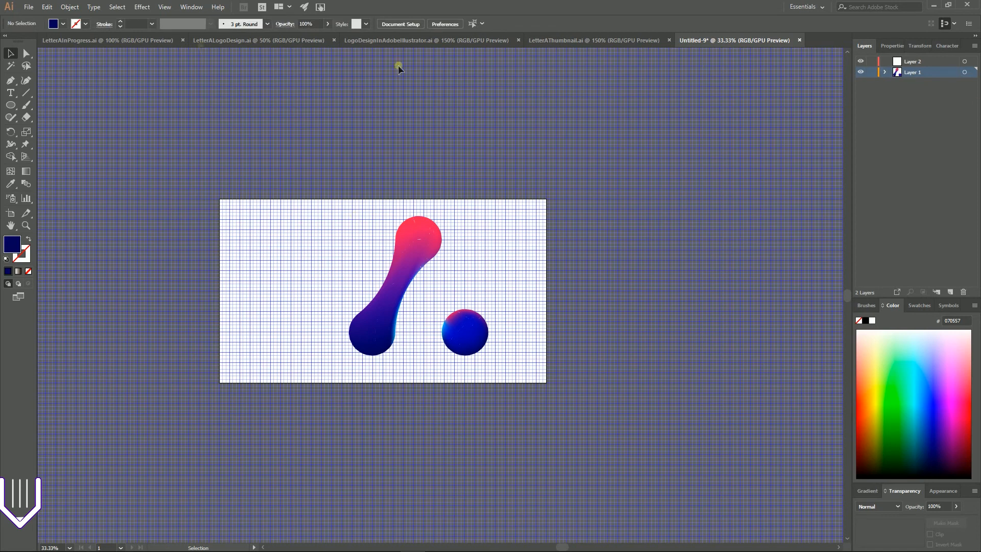
Show the recorded actions and select the 1024x1024Resizable action in the Golden Ratio Grid set
left_click(191, 7)
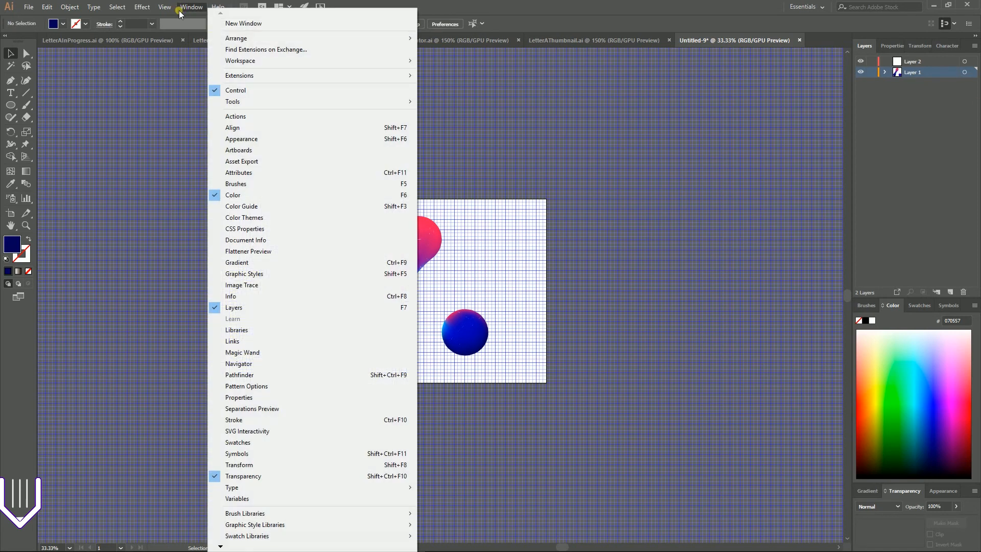
left_click(232, 116)
scroll(753, 435, "down", 5)
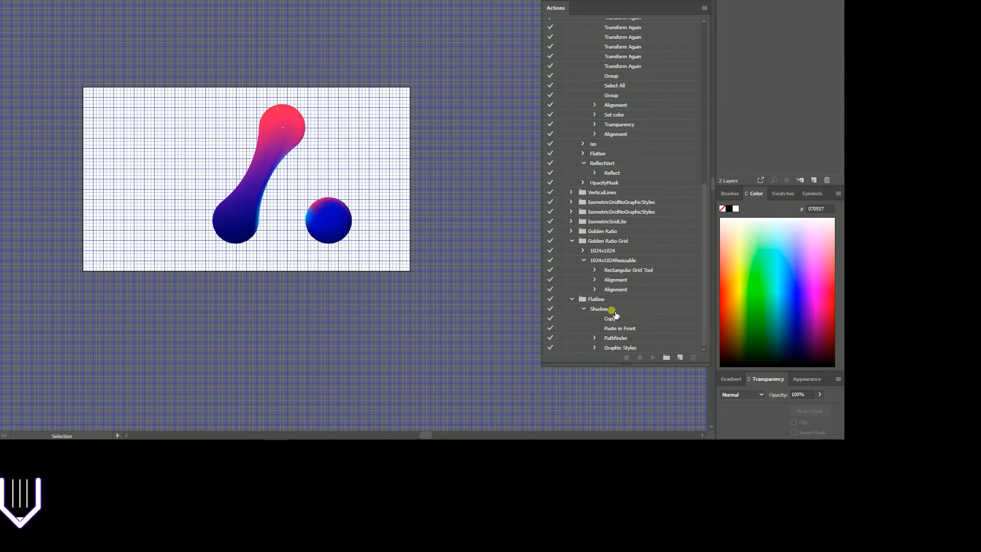
left_click(613, 260)
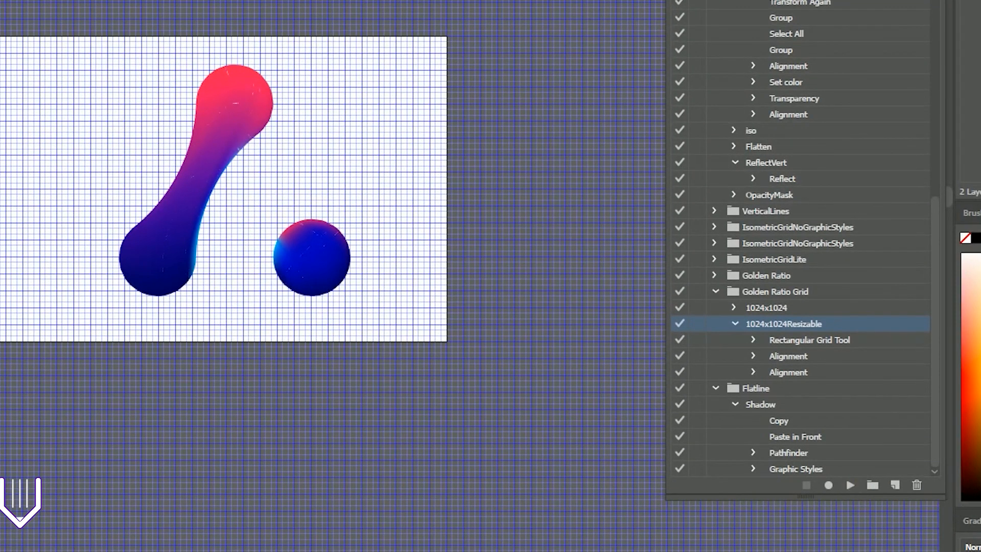
left_click(849, 484)
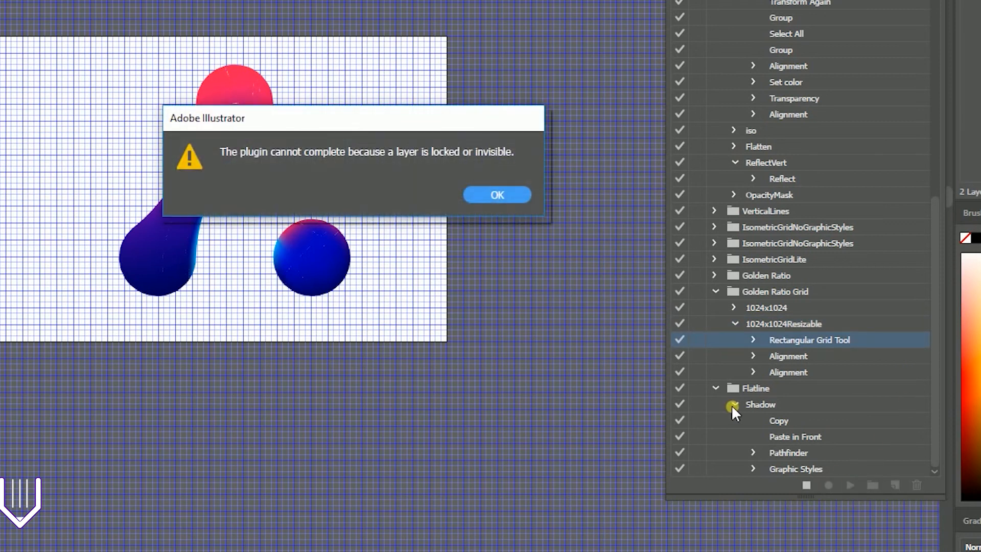
left_click(499, 194)
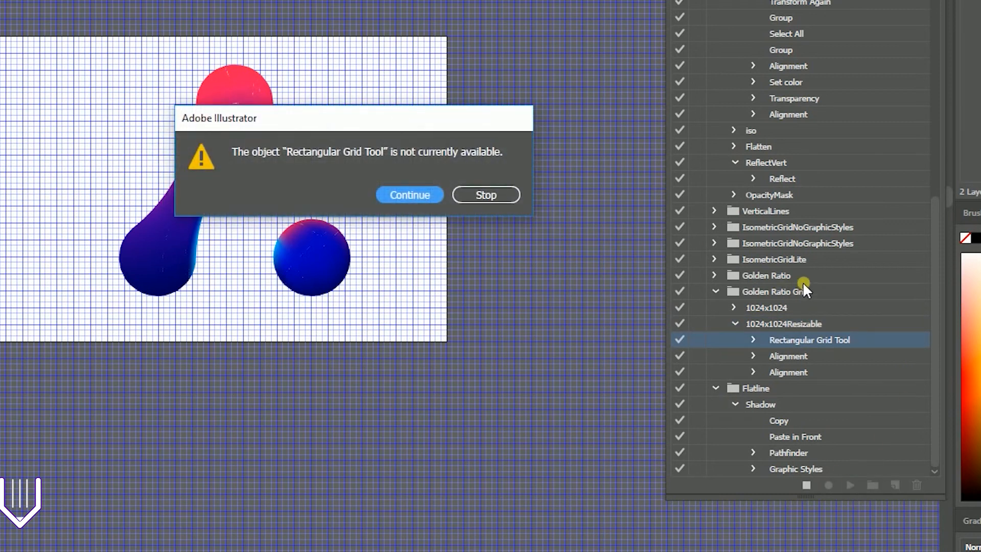
left_click(495, 197)
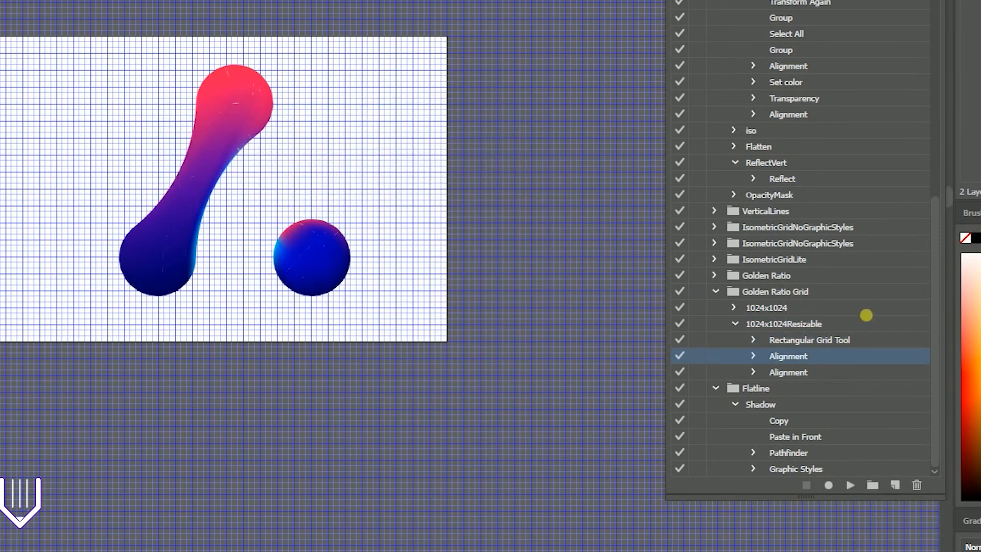
Play the 1024x1024Resizable action and stretch the resulting golden ratio grid across the artboard's full width
left_click(774, 324)
left_click(849, 483)
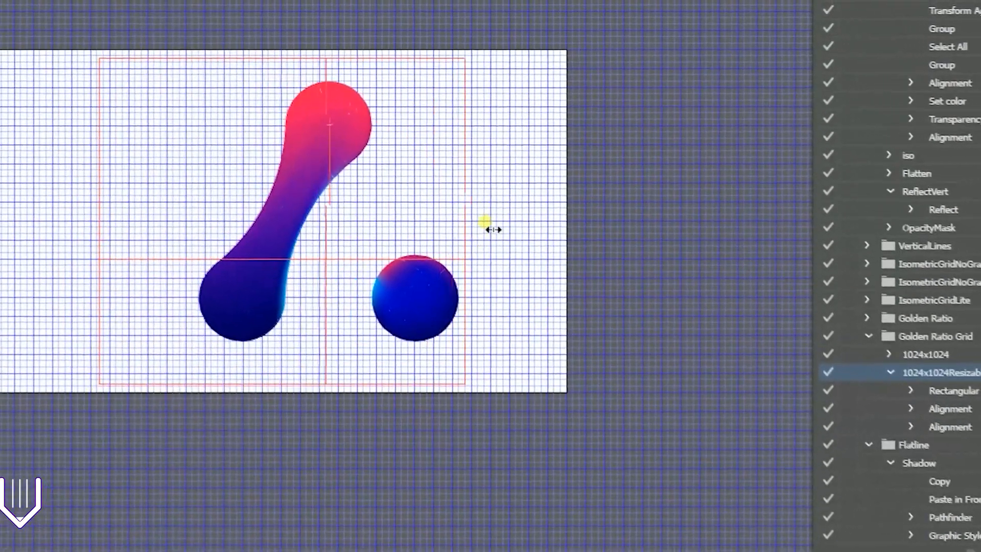
left_click_drag(493, 229, 568, 225)
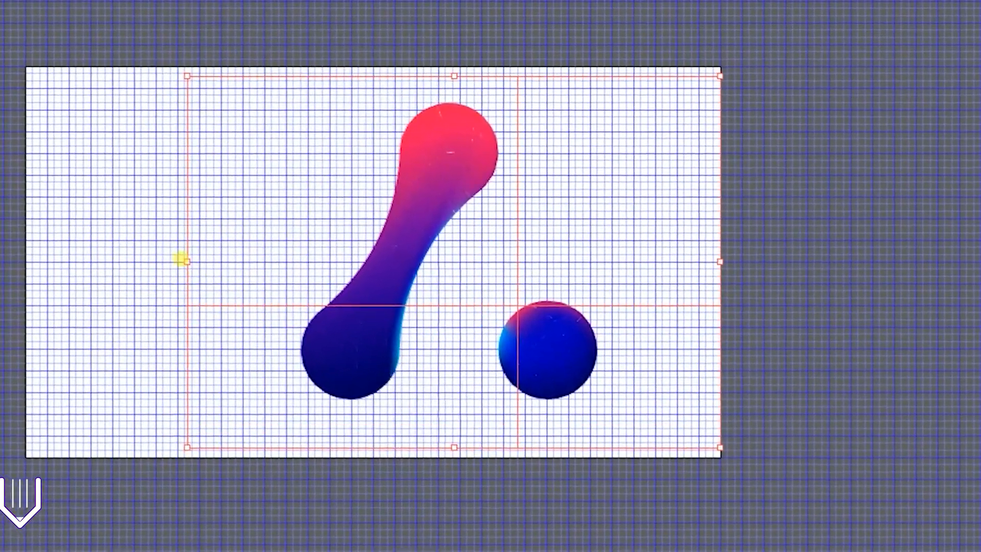
left_click_drag(183, 259, 21, 253)
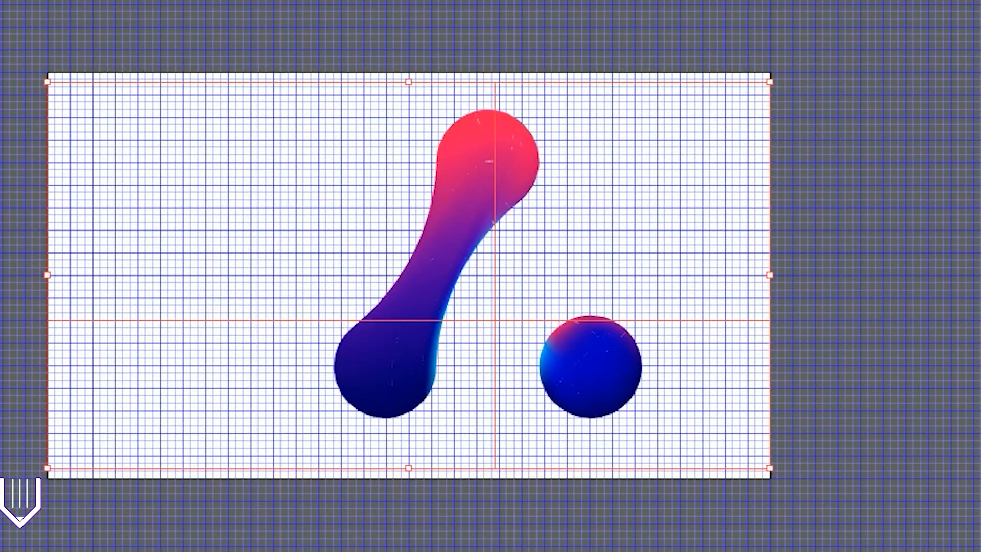
Give the golden ratio grid lines a navy stroke without fill and increase their stroke weight
key("shift+x")
key("shift+x")
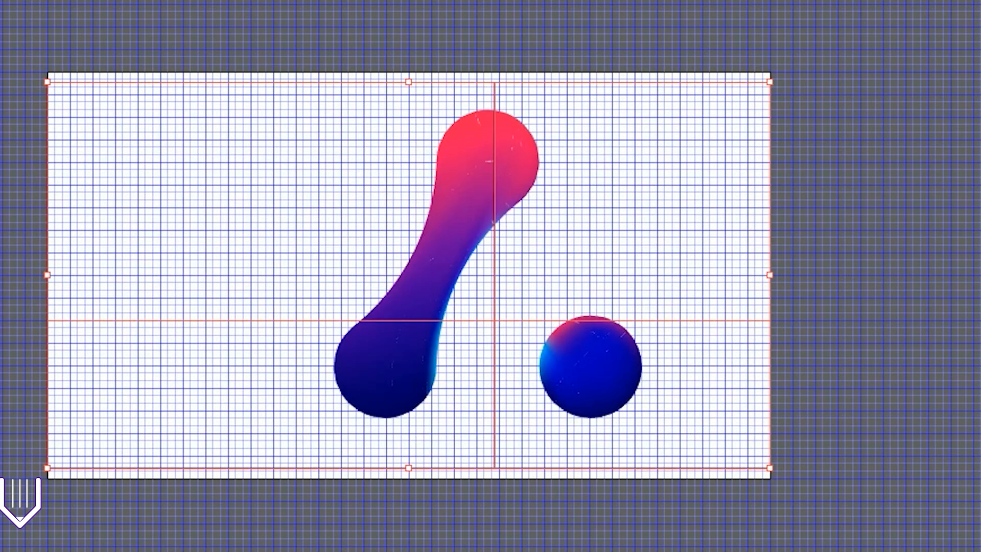
key("Up")
key("Up")
key("Up")
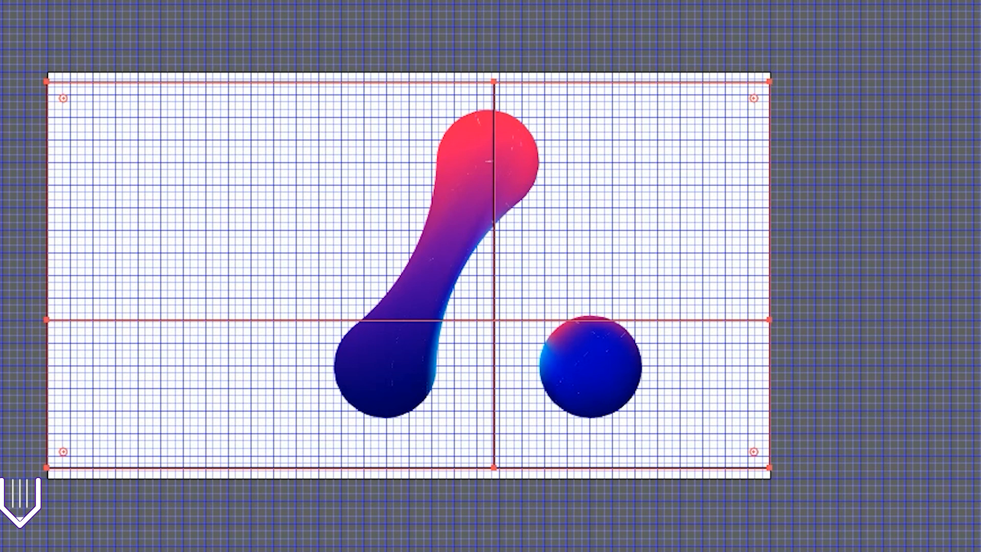
Hide the document grid and extend the golden ratio grid's upper and lower edges to the artboard edges
key("ctrl+apostrophe")
left_click_drag(408, 82, 408, 73)
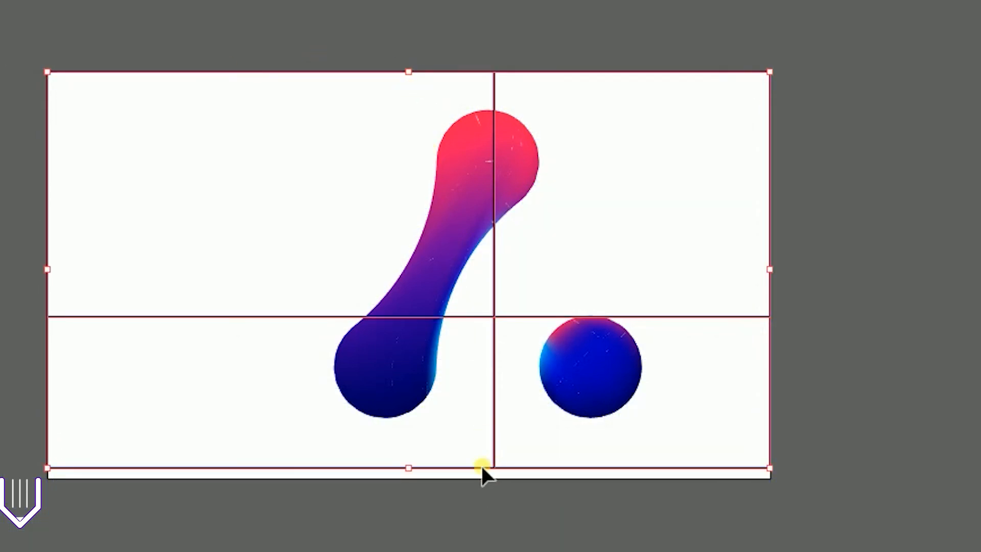
left_click_drag(409, 467, 409, 477)
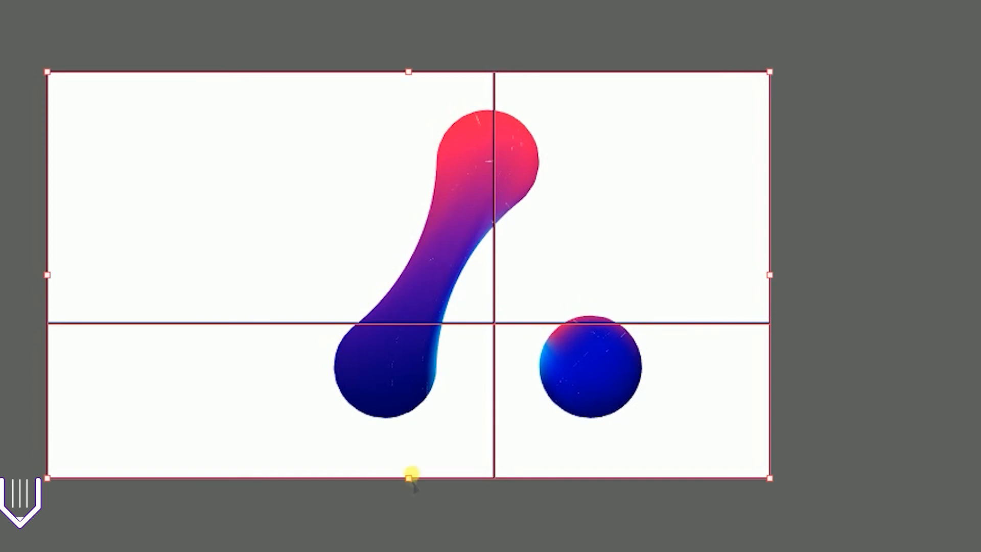
left_click(448, 195)
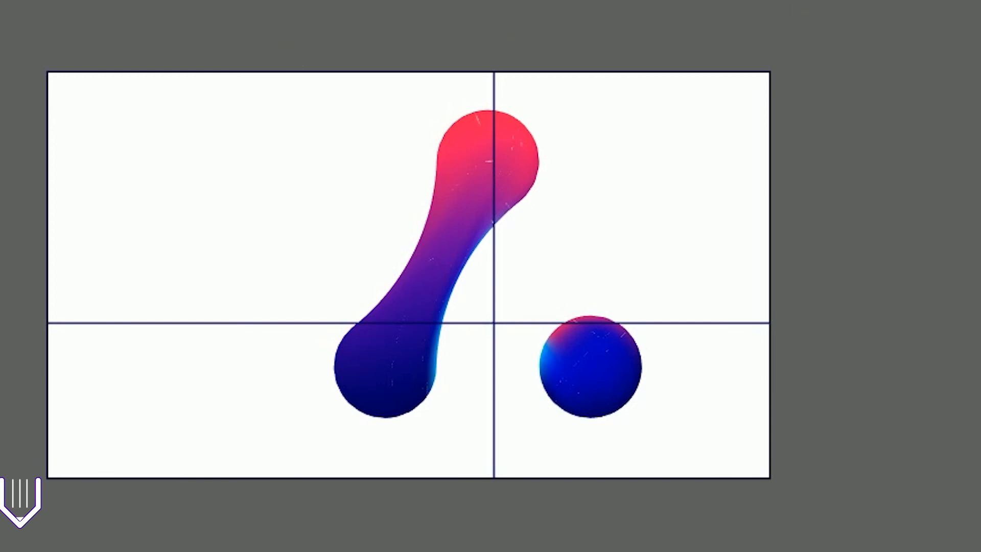
Draw an artboard-sized rectangle of about 1920 by 1081 px on Layer 3, fill it with navy, and place it behind the logo
left_click_drag(48, 72, 777, 491)
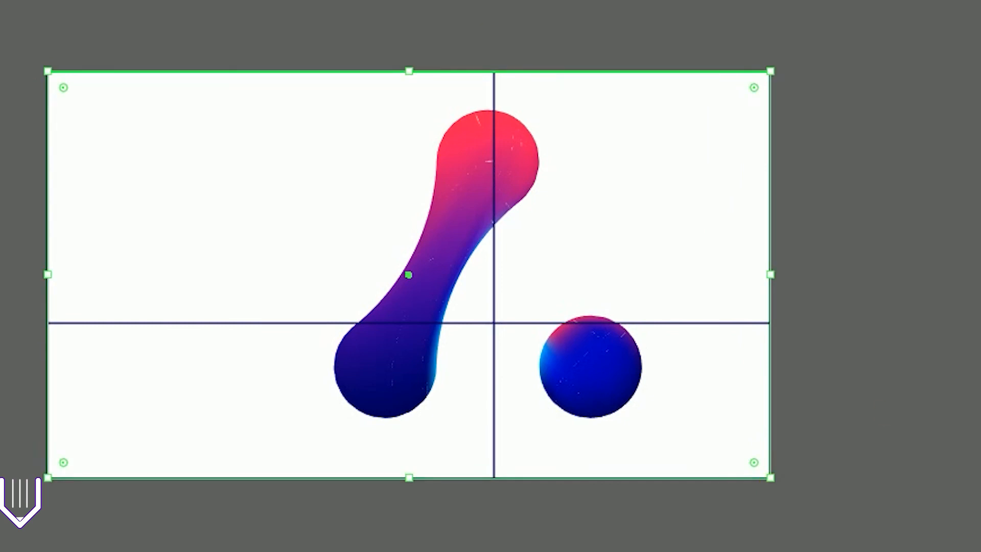
key("shift+x")
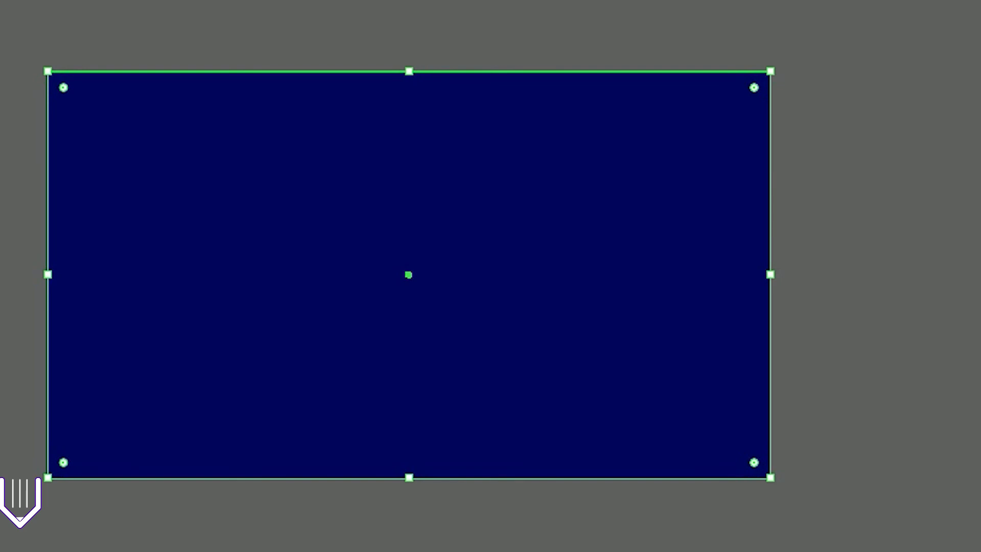
key("ctrl+shift+bracketleft")
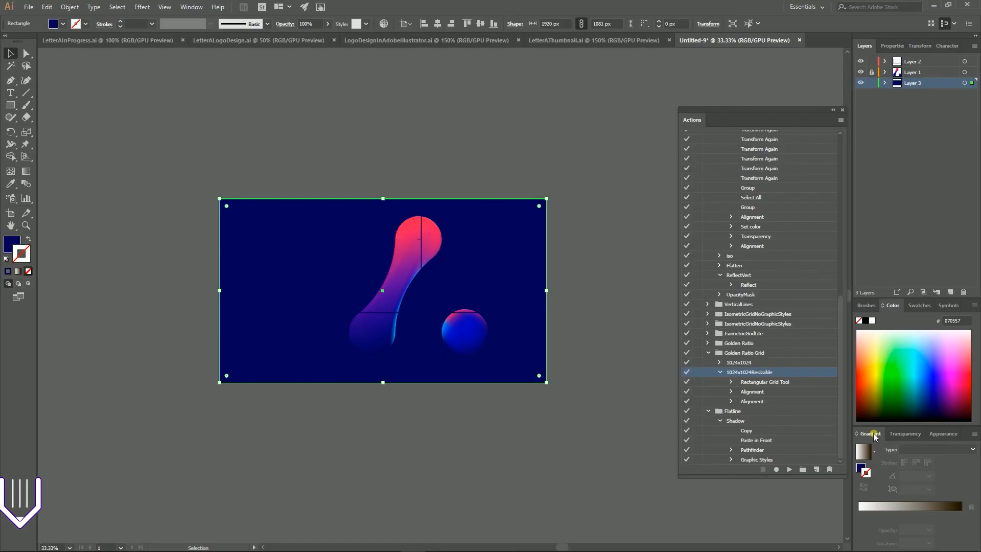
Fill the background rectangle with a white-to-dark-brown radial gradient and leave it without a stroke
left_click_drag(872, 434, 587, 168)
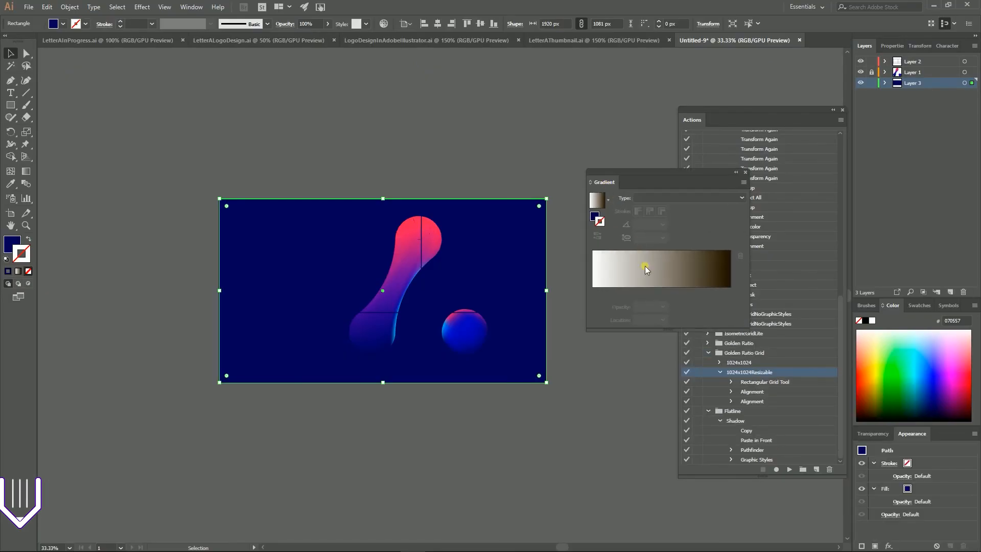
left_click(645, 268)
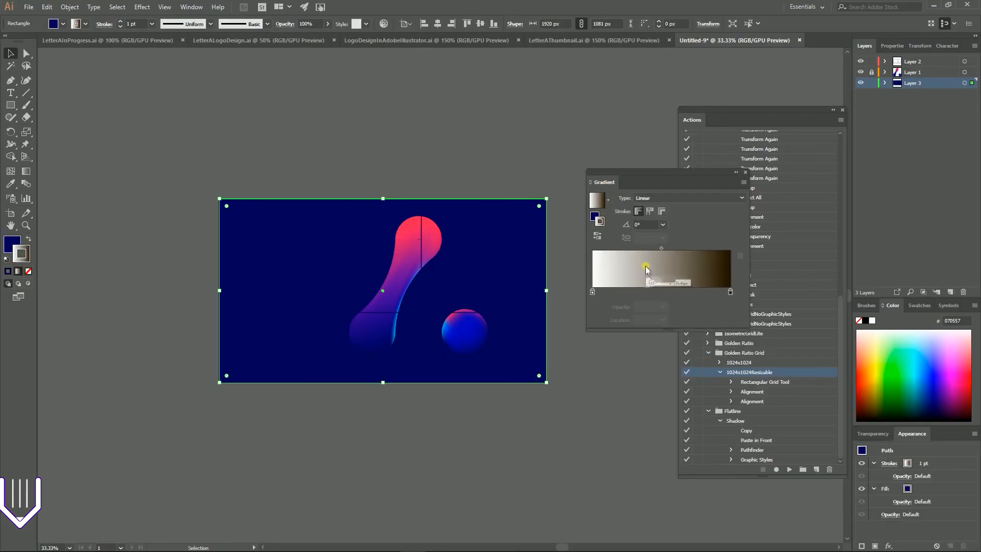
left_click(31, 243)
left_click(17, 244)
left_click(655, 200)
left_click(648, 216)
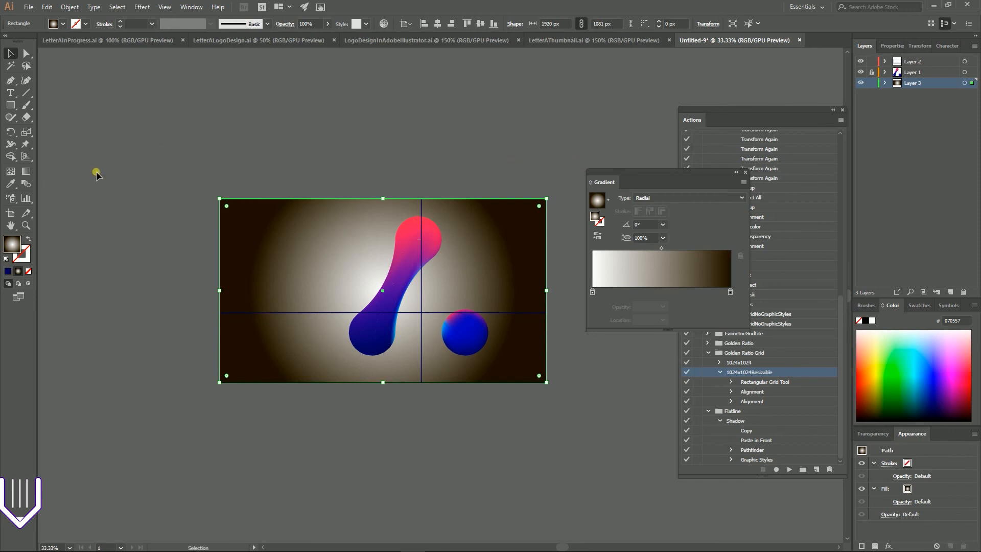
Shift the radial gradient's center behind the logo, shrink it to a 73.2% aspect ratio, and move its midpoint to 35.04%
key("g")
left_click_drag(427, 291, 463, 291)
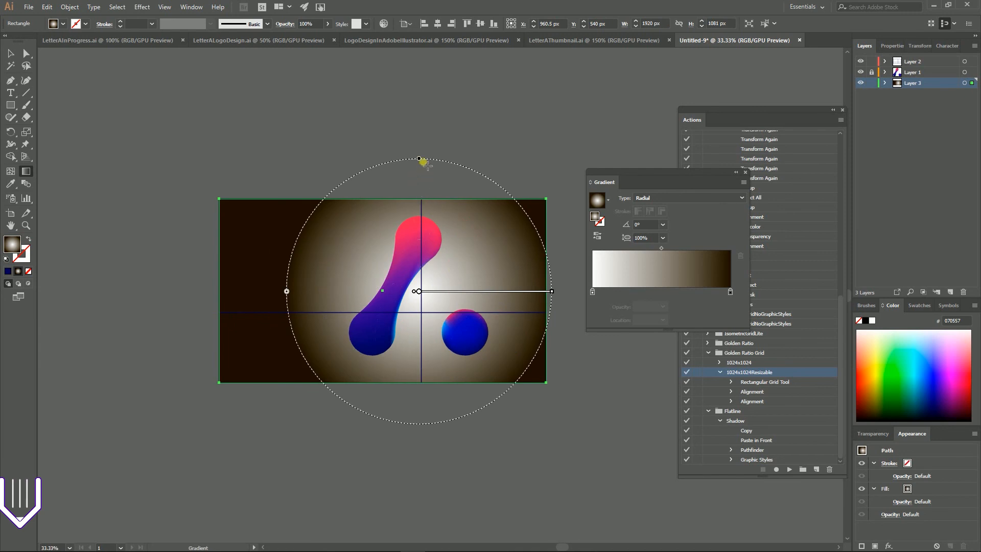
left_click_drag(419, 159, 420, 194)
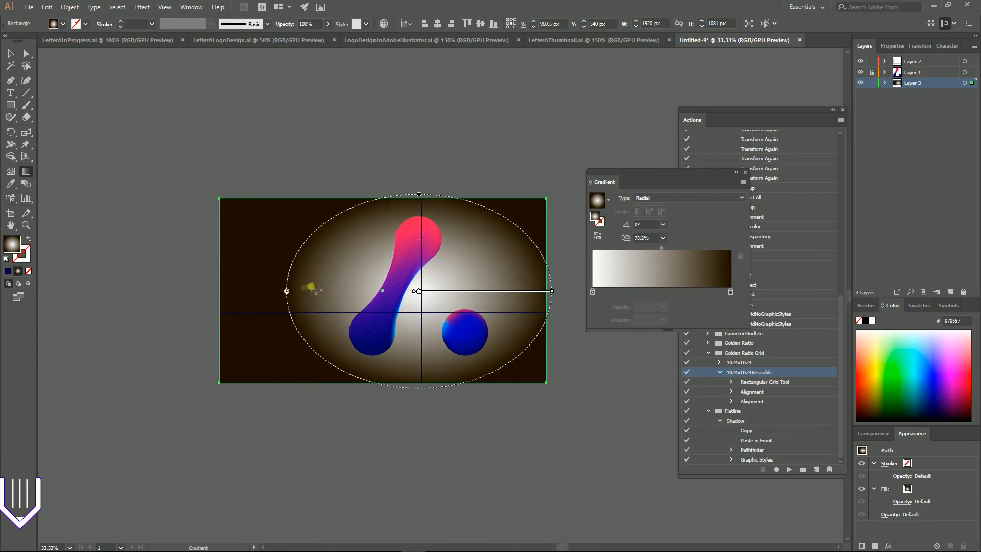
left_click_drag(287, 291, 310, 292)
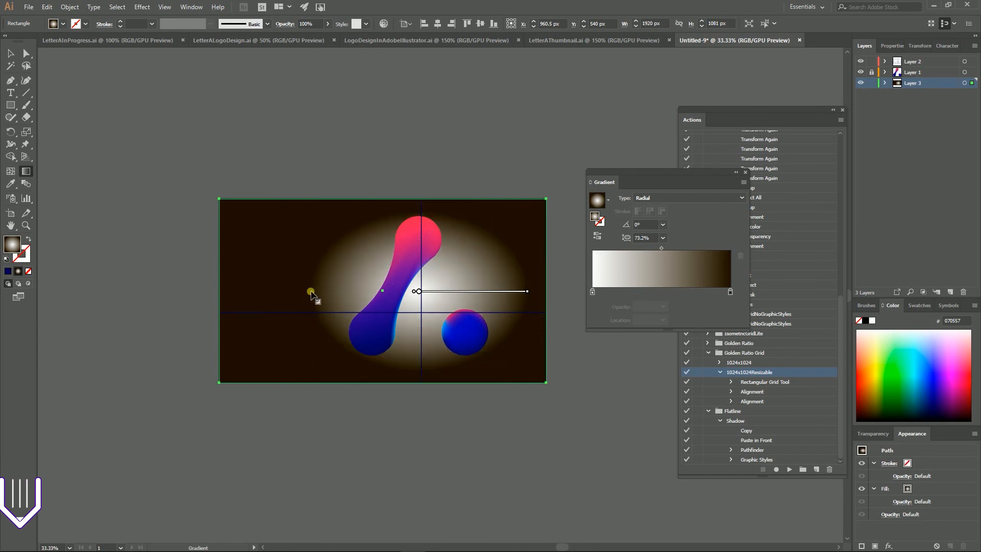
left_click_drag(665, 251, 642, 251)
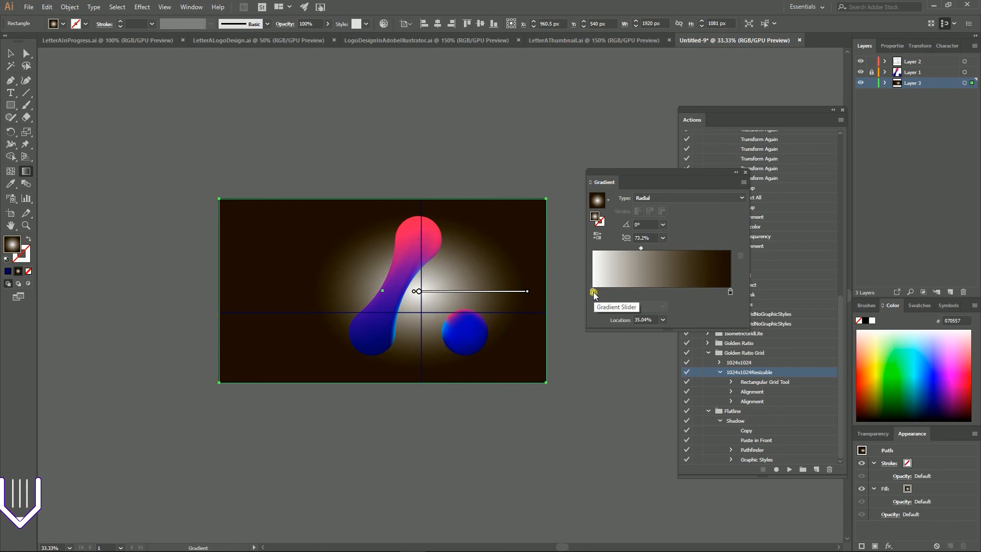
Copy the blue gradient background from LogoDesignInAdobeIllustrator.ai into the Untitled-9 document and place it above the artboard
left_click(401, 40)
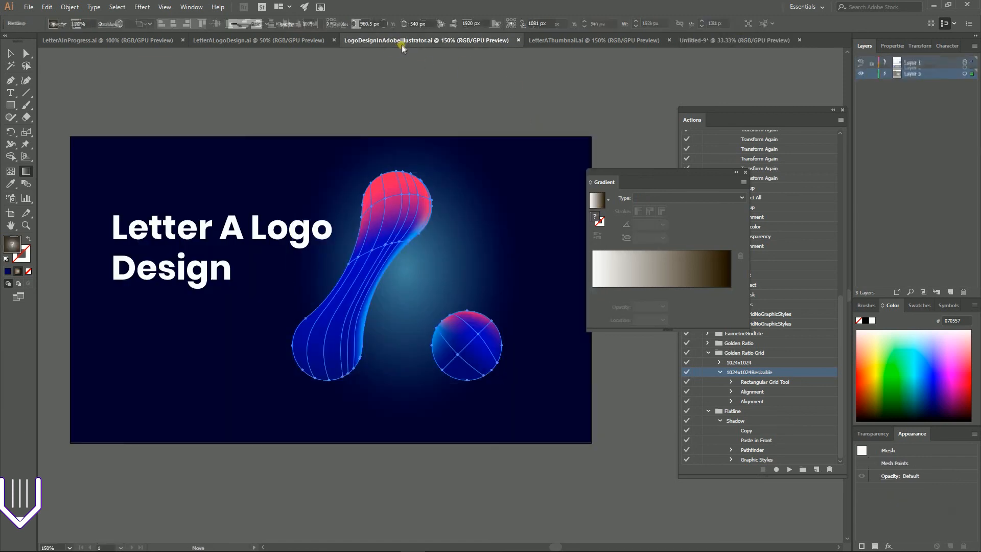
left_click(10, 54)
left_click(287, 153)
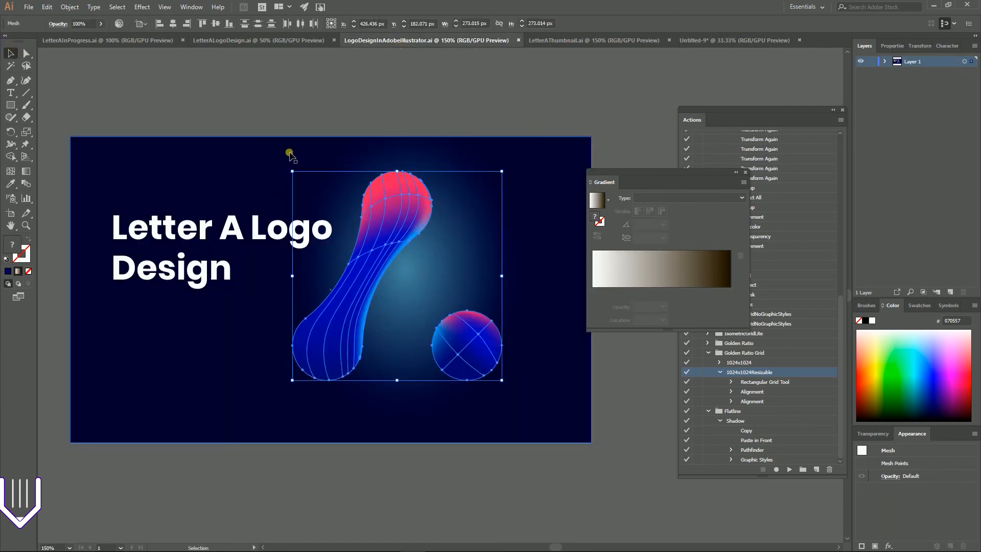
left_click_drag(482, 248, 459, 127)
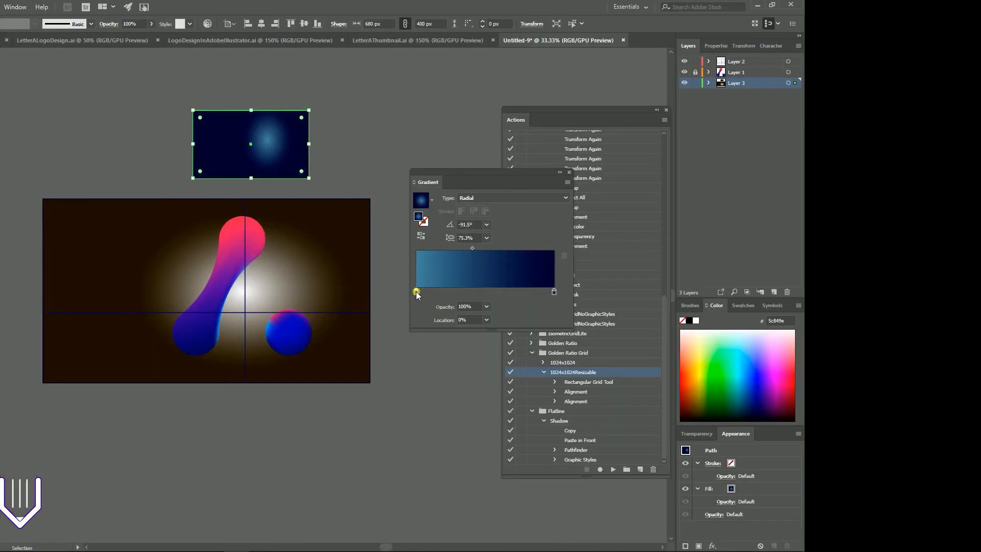
Examine the hex color code of the copied background's inner gradient stop
double_click(592, 292)
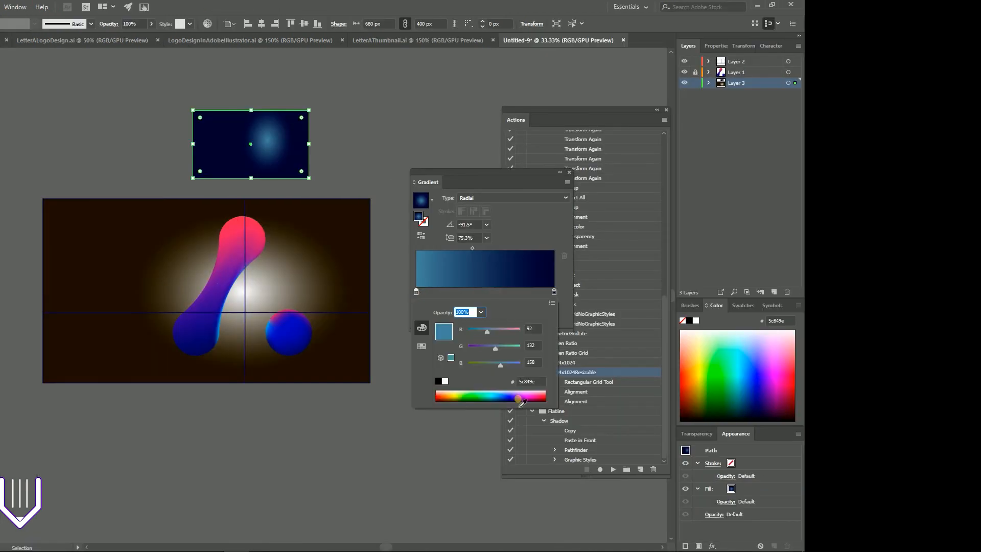
left_click(539, 382)
double_click(539, 384)
key("super+plus")
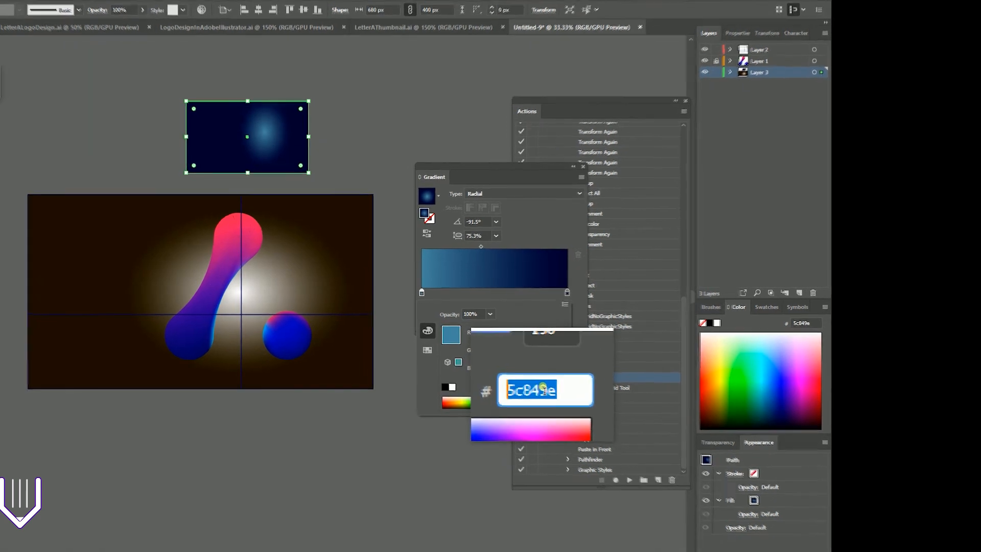
key("super+Escape")
key("Escape")
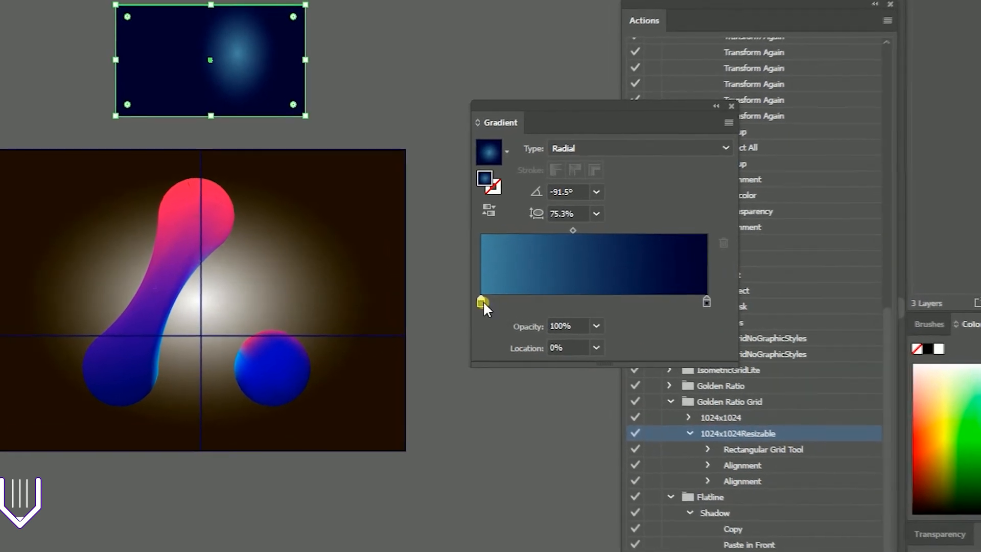
double_click(474, 301)
key("Escape")
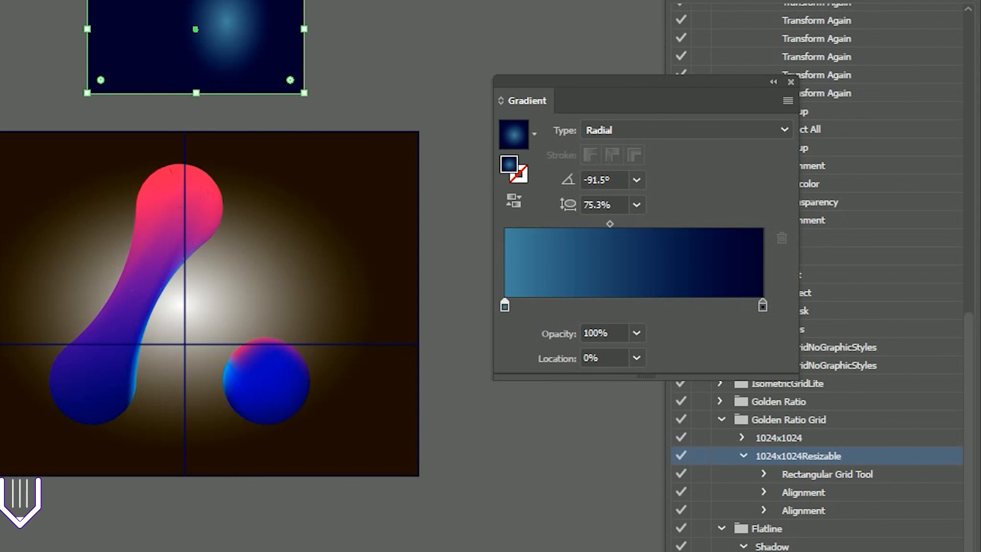
Switch the inner stop of the artboard background's radial gradient to RGB and set its hex color to 3c849e
left_click(354, 212)
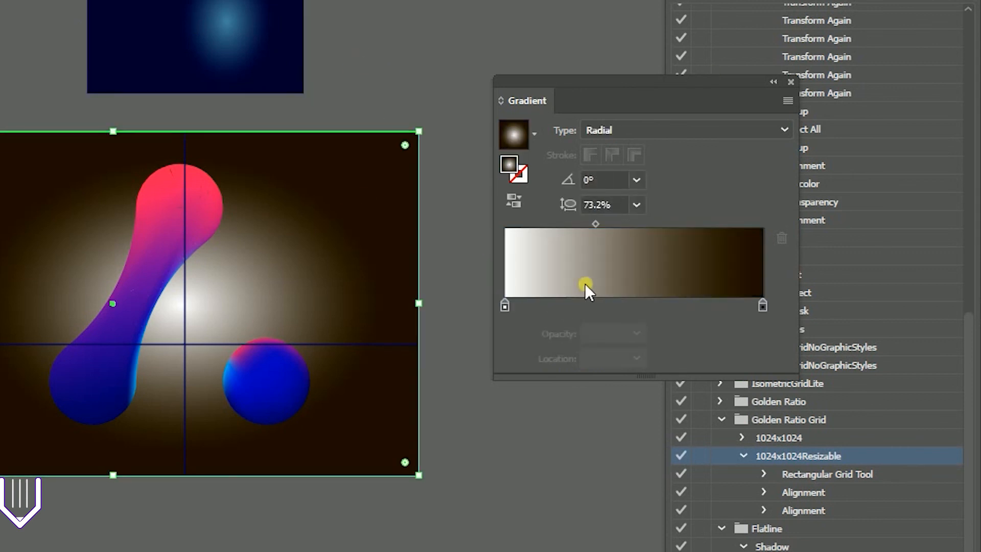
double_click(505, 306)
left_click(758, 326)
left_click(817, 394)
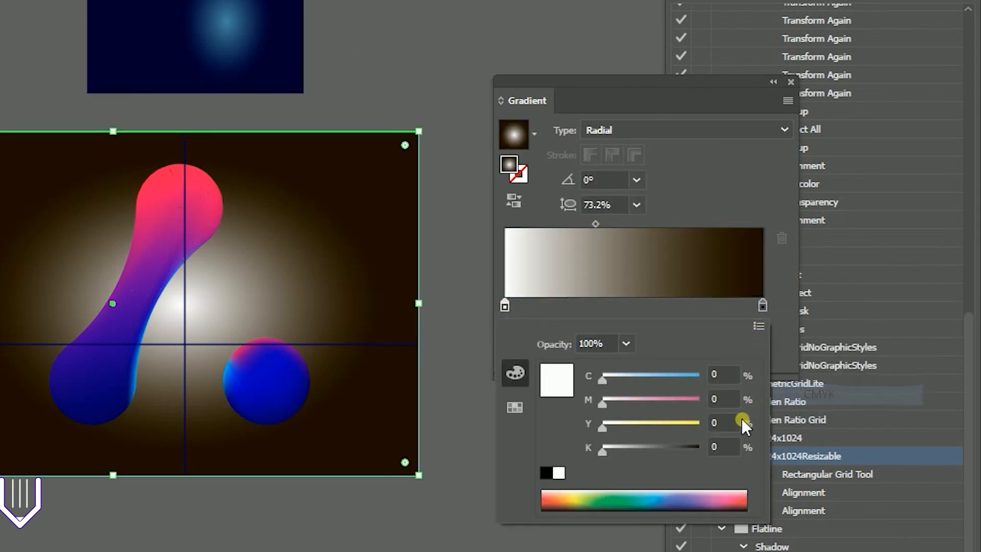
left_click(768, 314)
double_click(504, 305)
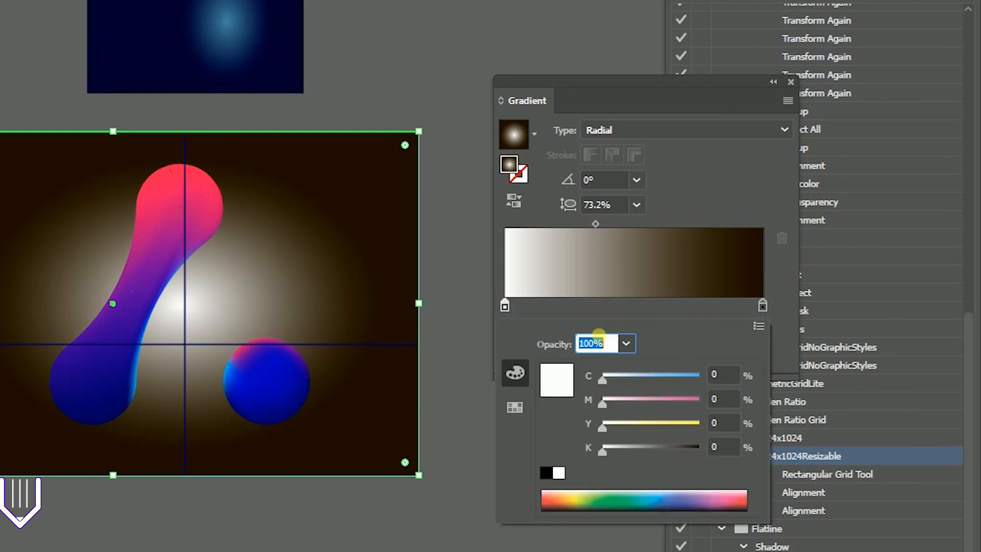
left_click(758, 327)
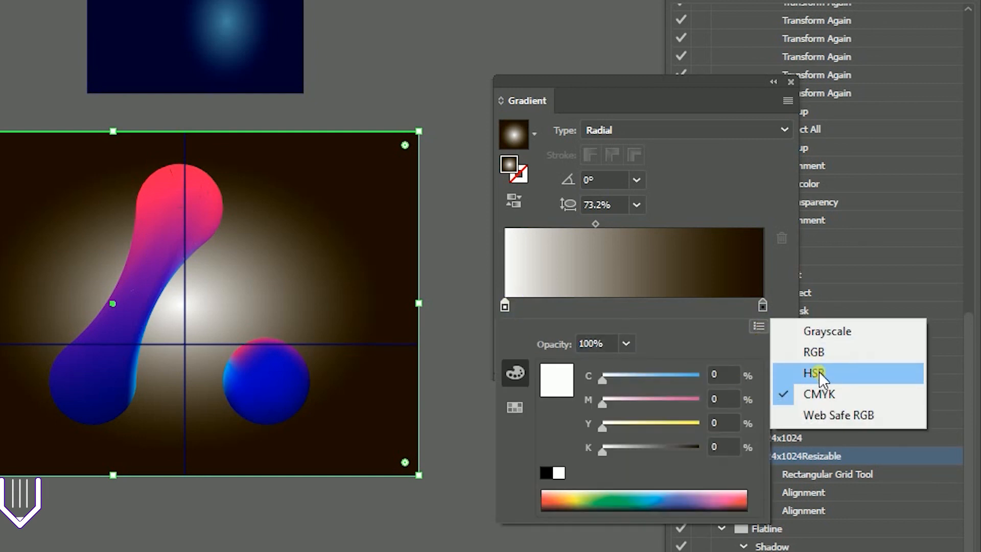
left_click(814, 353)
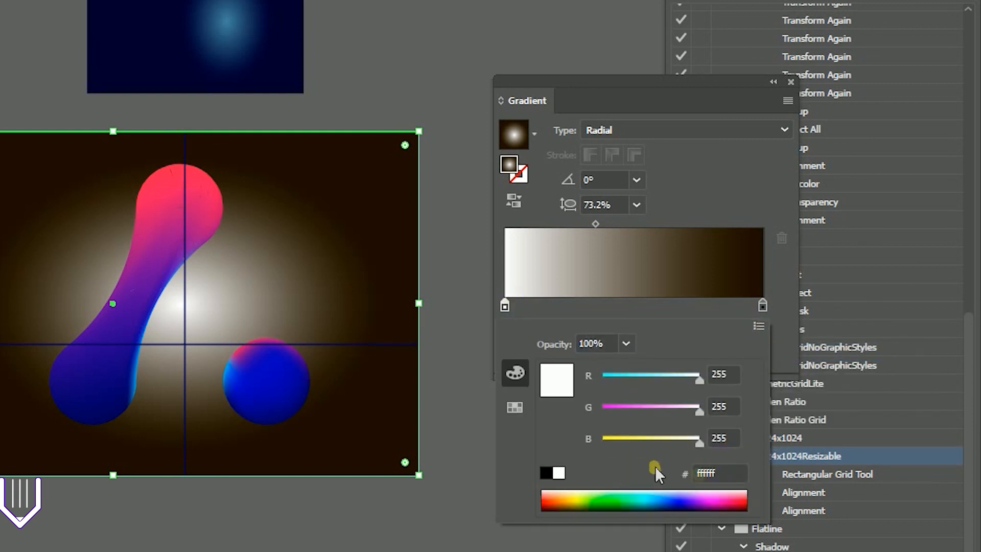
left_click_drag(719, 473, 619, 473)
type("3c849e")
key("Return")
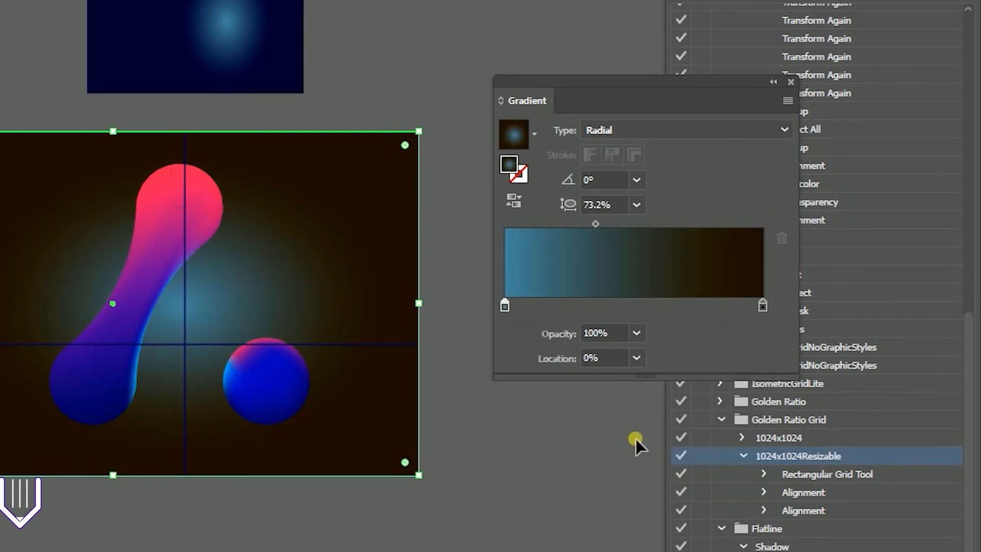
Match the artboard background's outer gradient stop to the copied background's dark navy outer stop, hex 010230, in RGB, and deselect everything
left_click(223, 12)
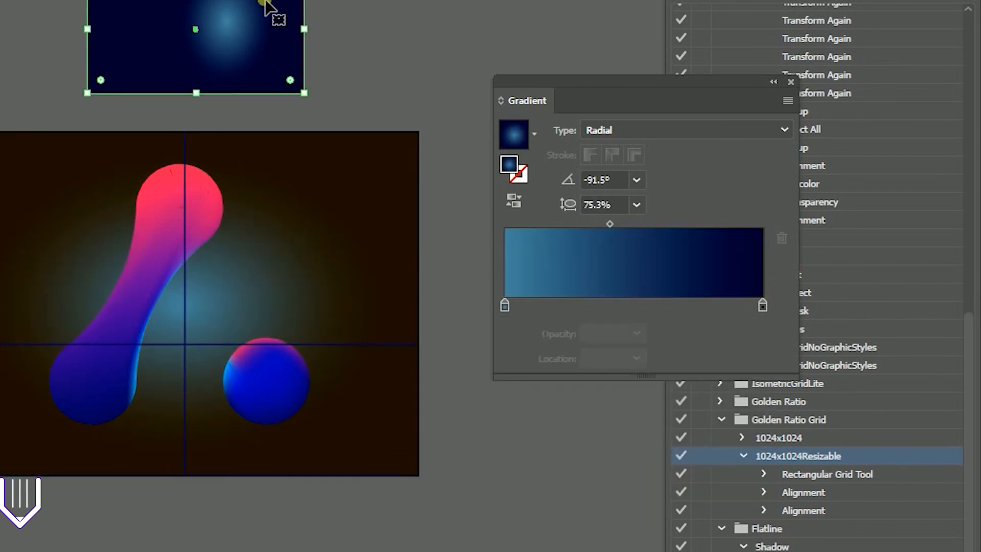
double_click(762, 306)
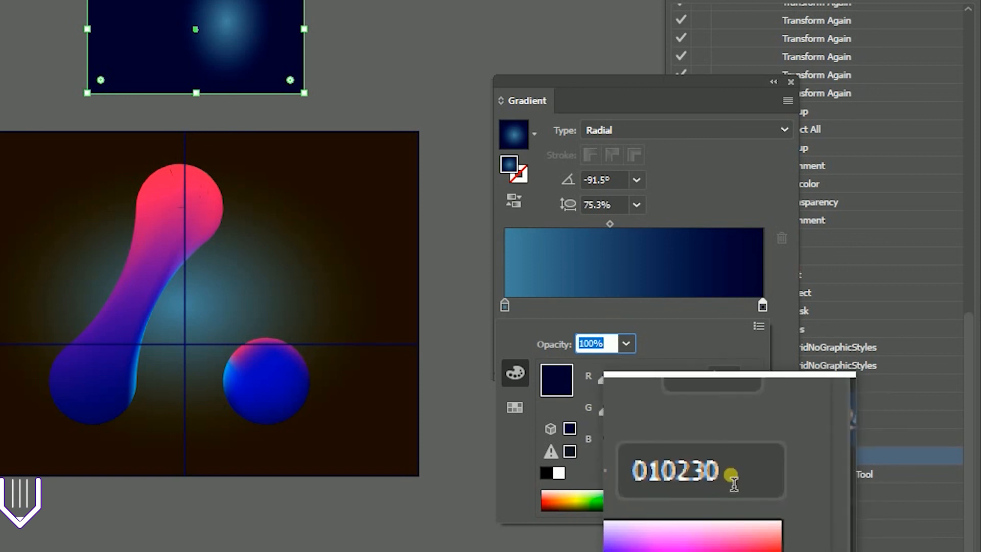
double_click(675, 476)
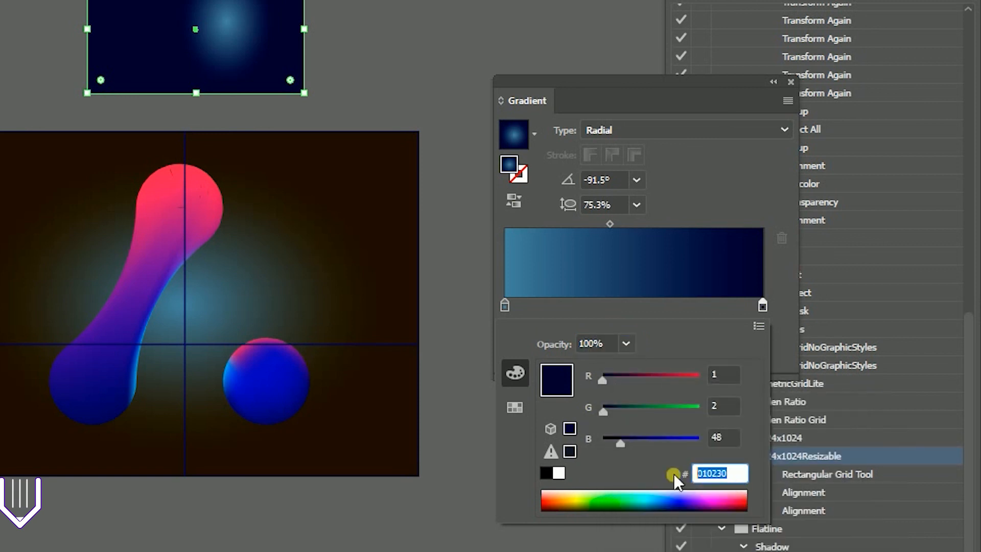
left_click(385, 236)
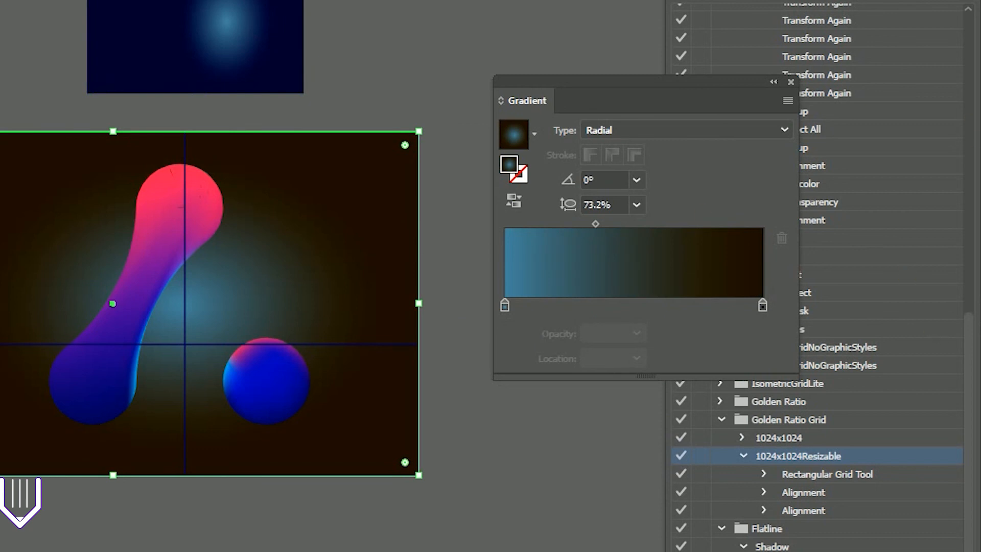
double_click(762, 304)
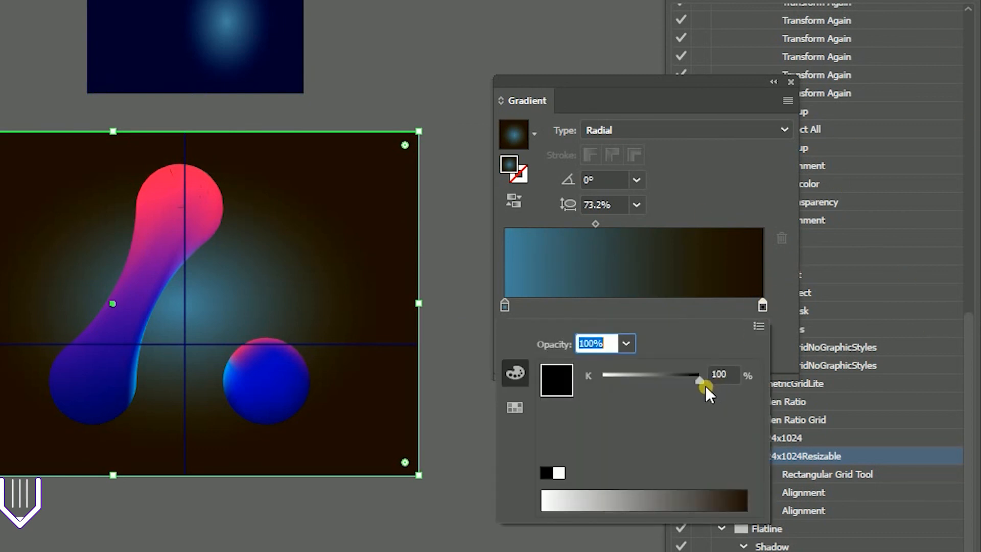
left_click(758, 326)
left_click(807, 352)
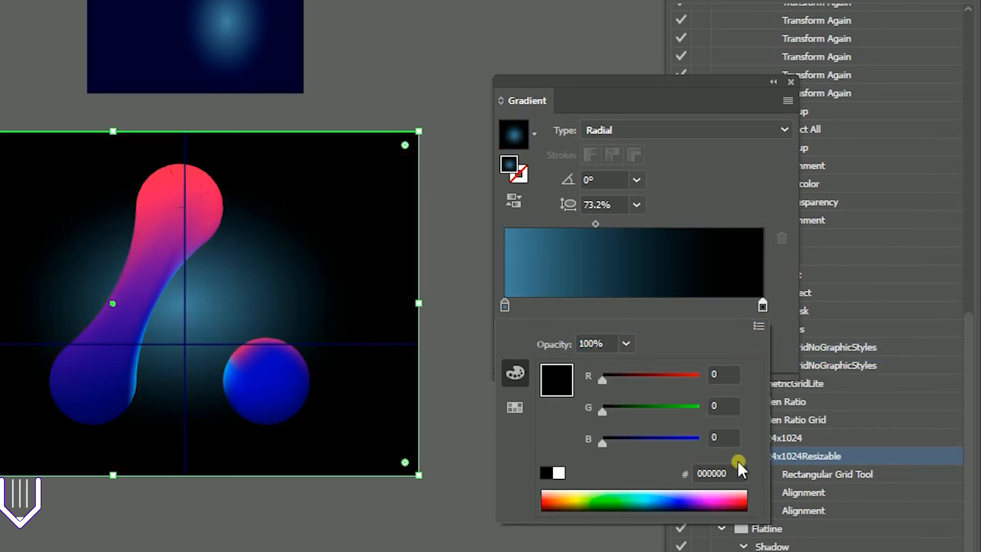
left_click(674, 469)
type("000033")
key("Return")
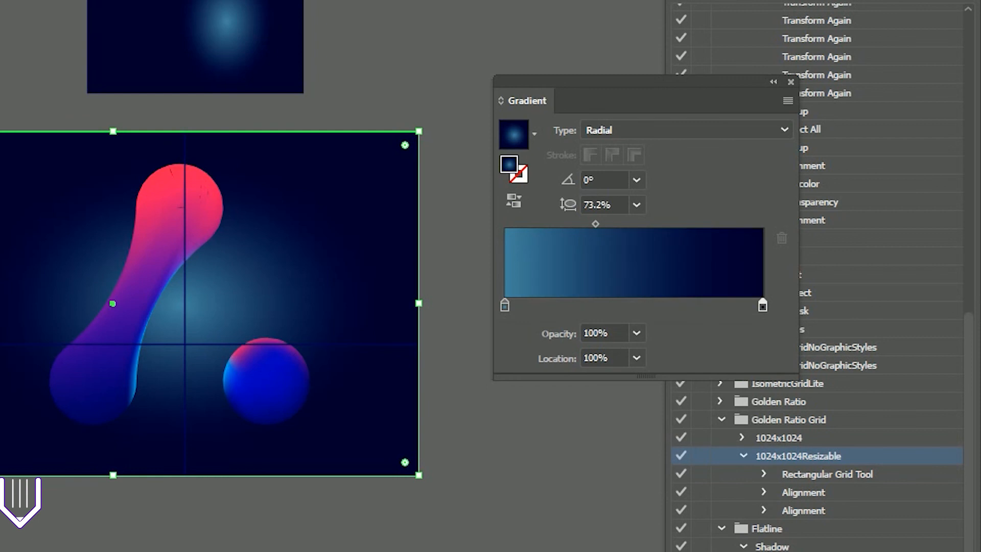
key("ctrl+shift+a")
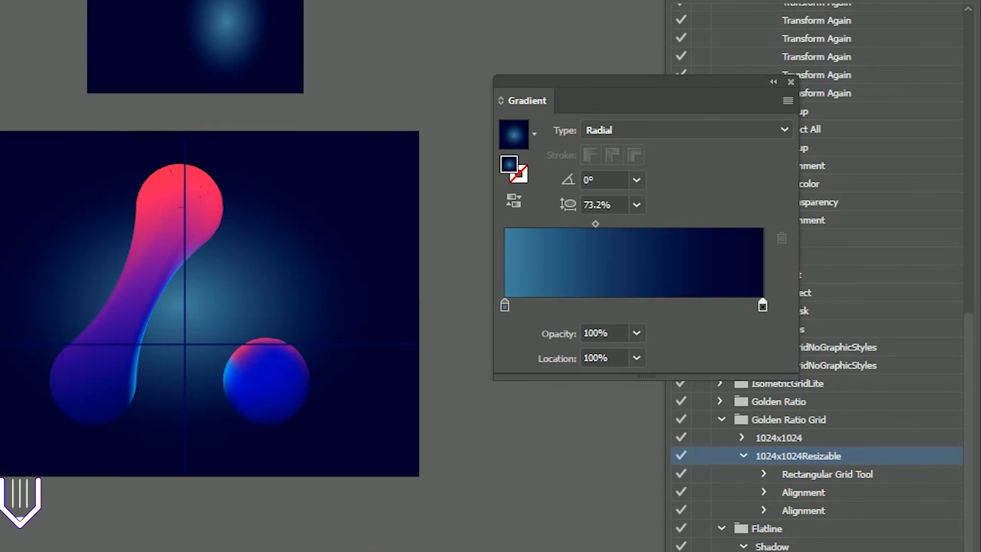